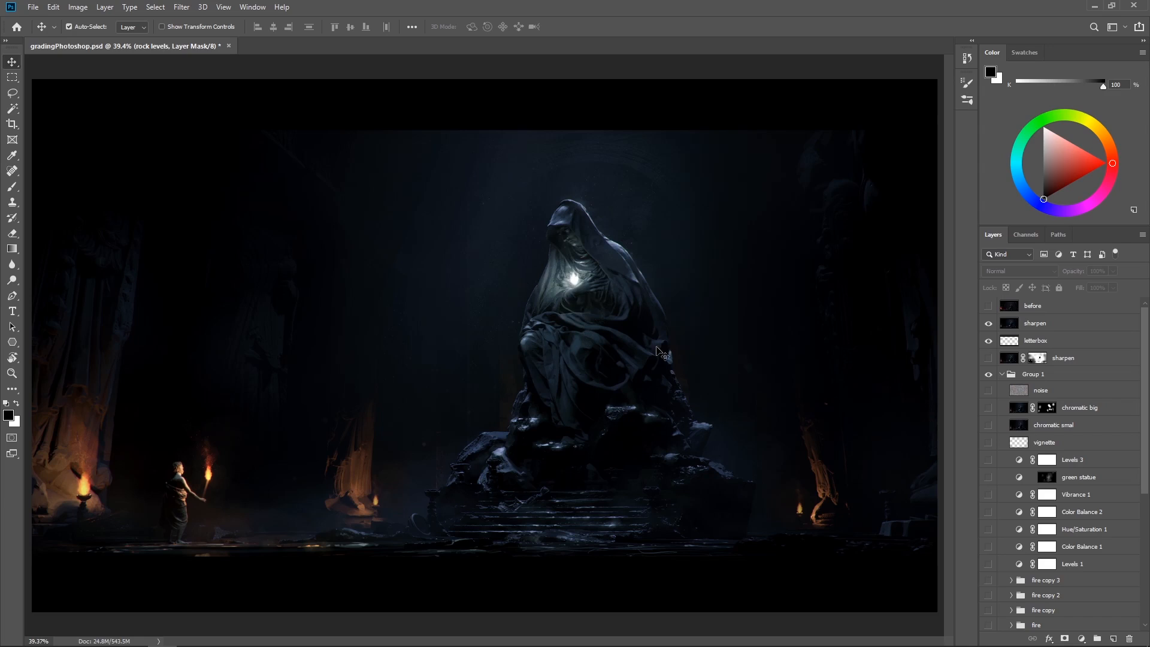
# Compare the before layer with the graded image by toggling its visibility, and hide the upper sharpen layer
pyautogui.click(988, 306)
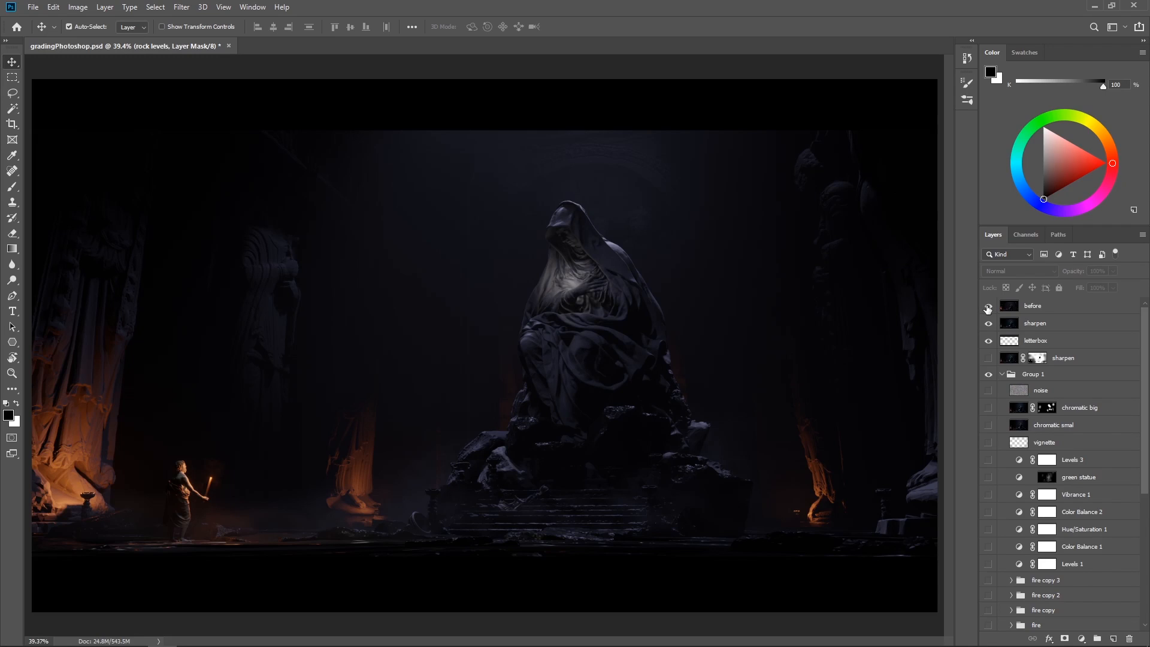
pyautogui.click(988, 307)
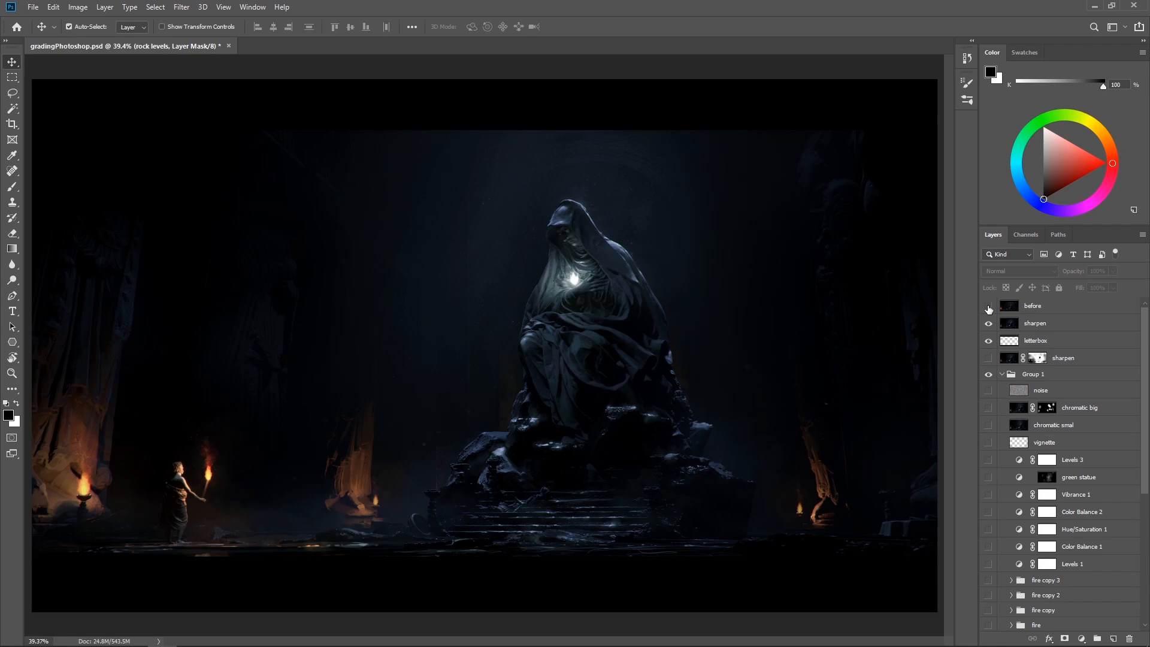
pyautogui.click(988, 307)
pyautogui.click(988, 307)
pyautogui.click(988, 324)
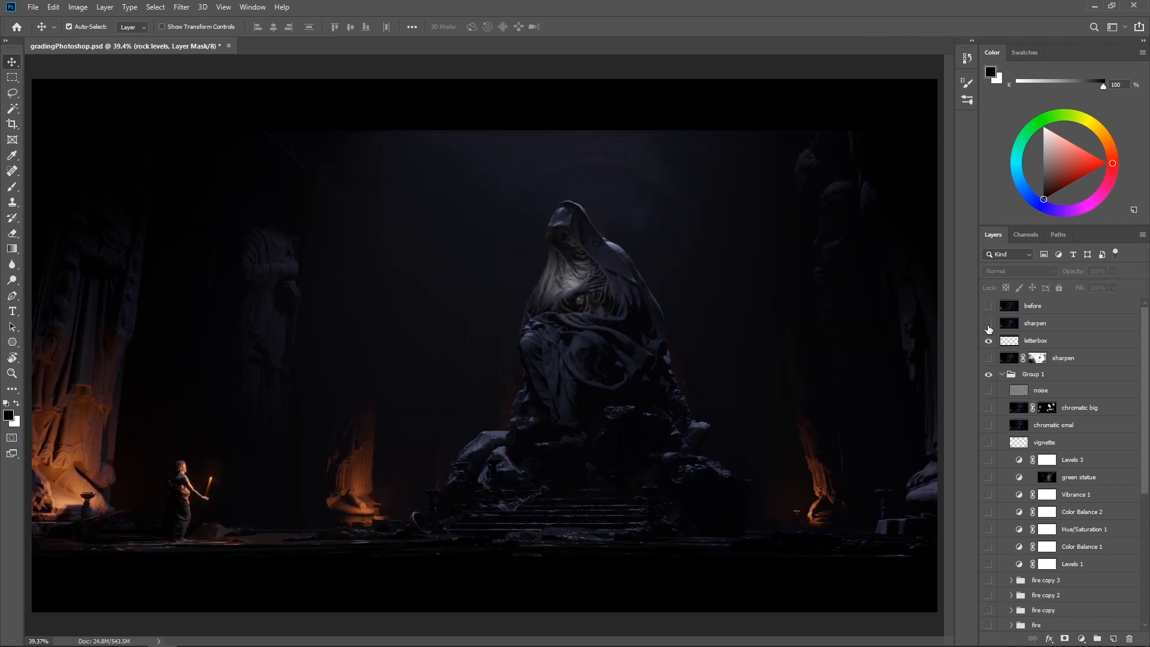
# Make the rock levels adjustment layer visible and inspect its mask on its own
pyautogui.scroll(-2, 1045, 392)
pyautogui.scroll(-4, 1045, 394)
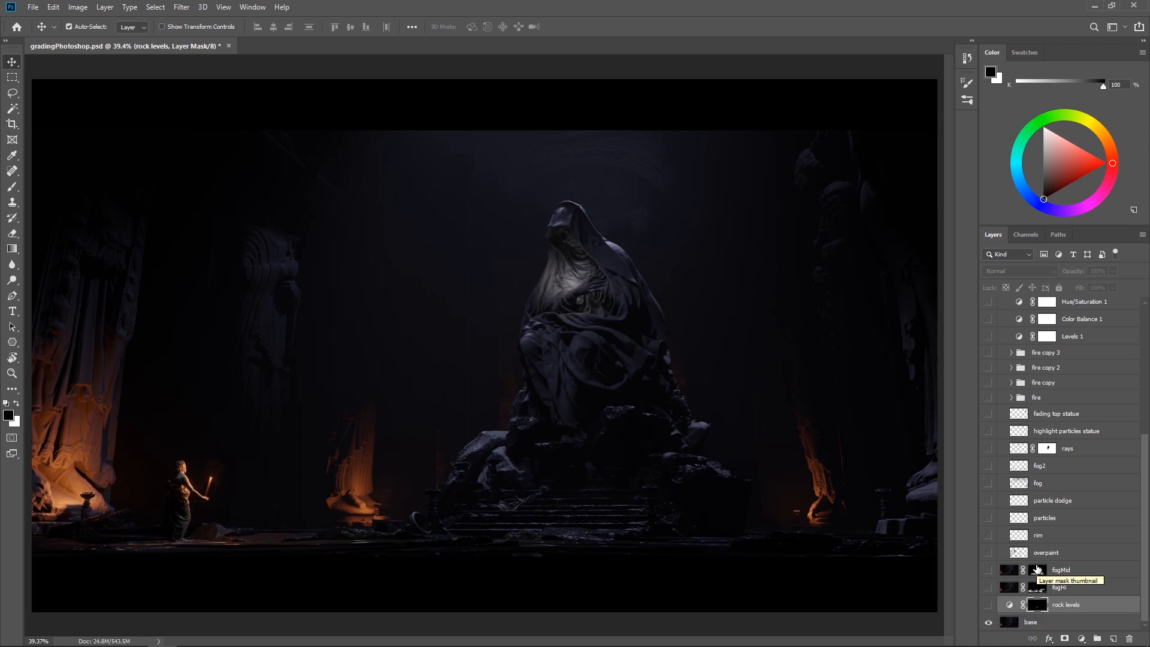
pyautogui.scroll(4, 1038, 569)
pyautogui.scroll(3, 1038, 569)
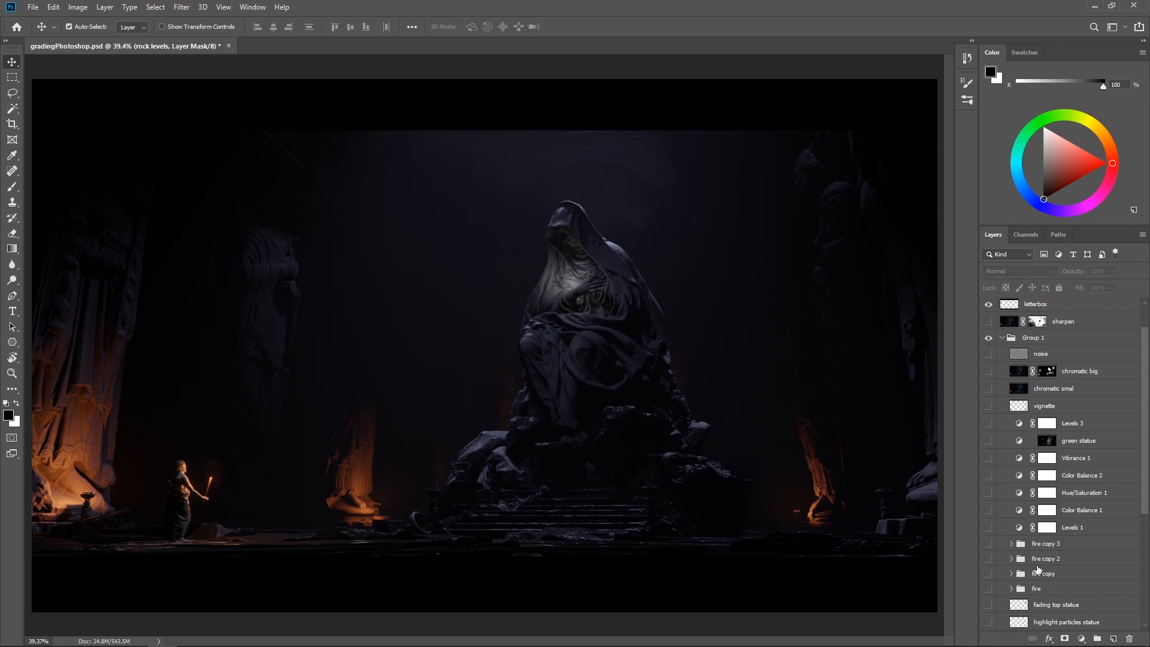
pyautogui.scroll(-5, 1037, 569)
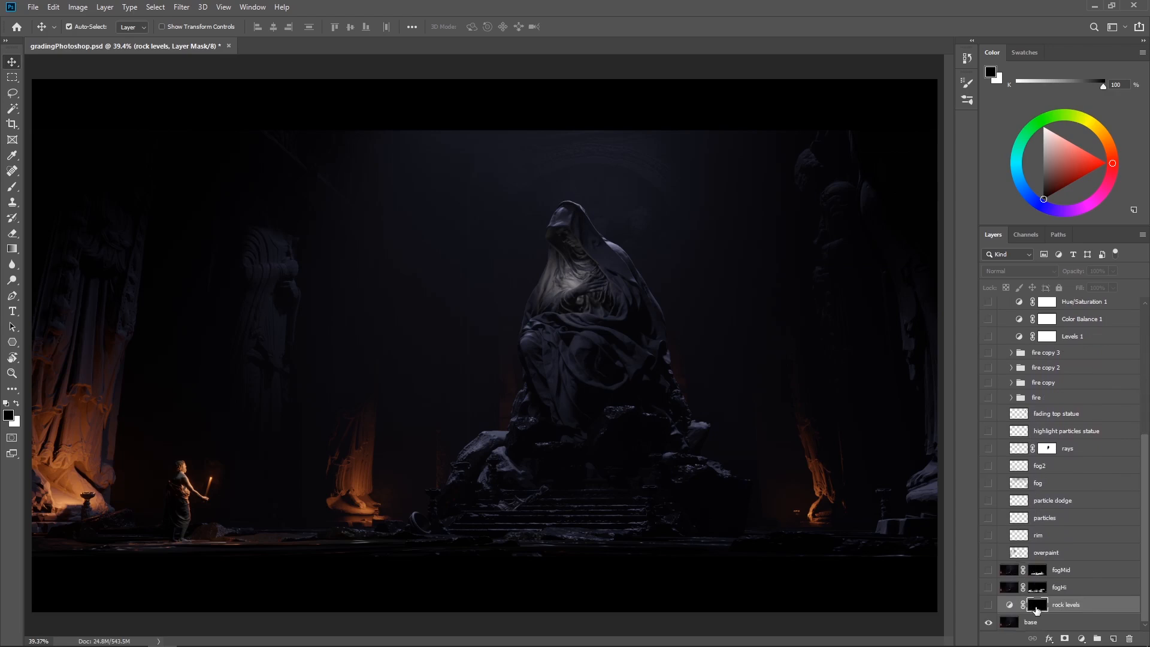
pyautogui.click(988, 605)
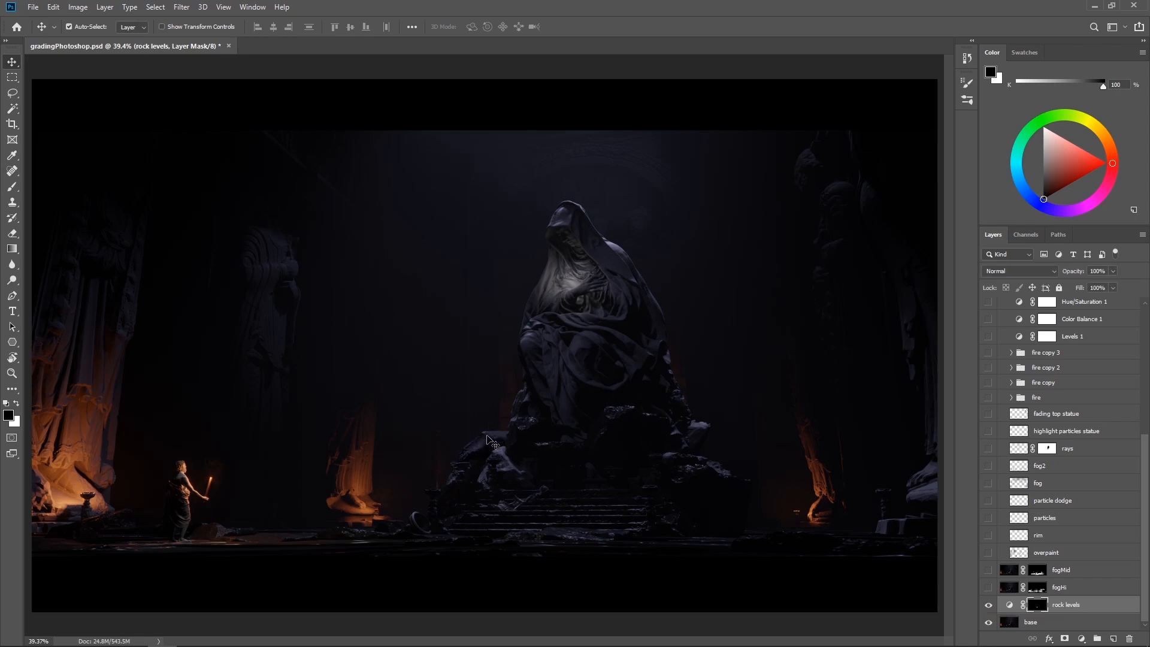
pyautogui.keyDown('alt'); pyautogui.click(1042, 606); pyautogui.keyUp('alt')
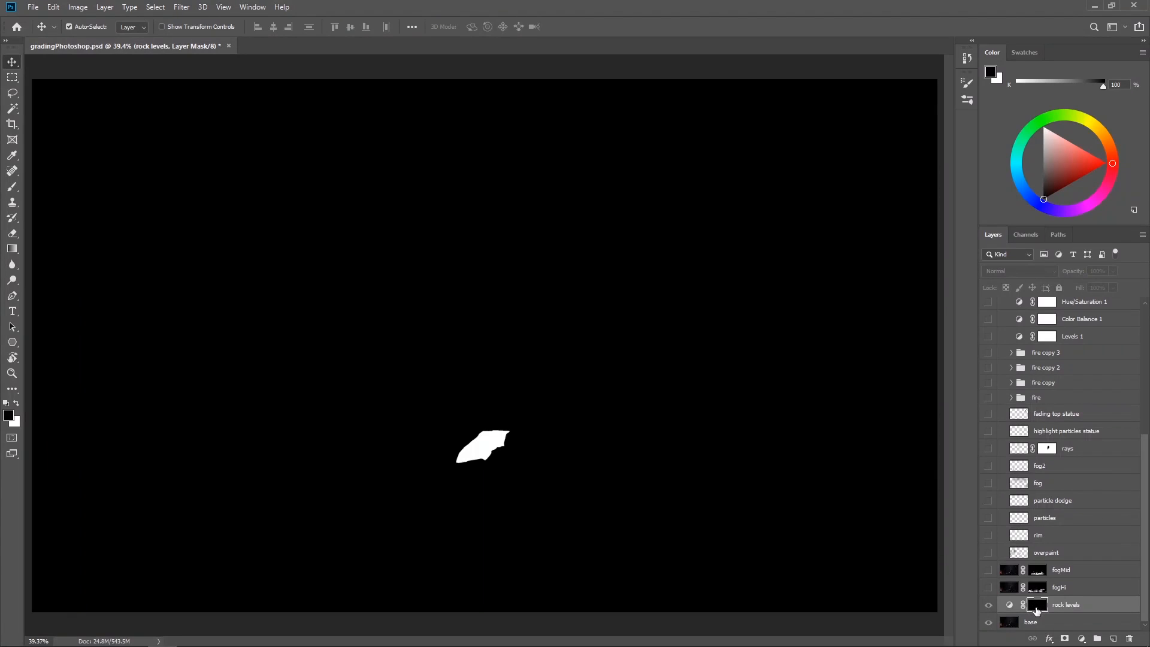
pyautogui.keyDown('alt'); pyautogui.click(1039, 609); pyautogui.keyUp('alt')
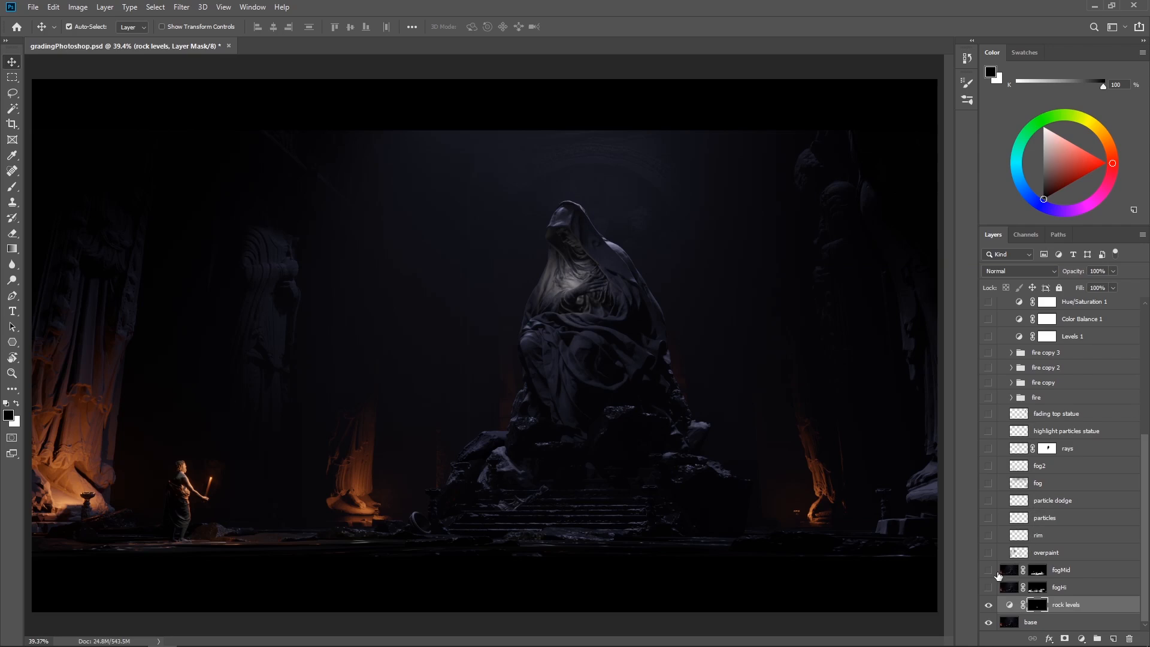
# Make the fogHi and fogMid layers visible, toggling fogMid off and on to compare its effect
pyautogui.click(988, 587)
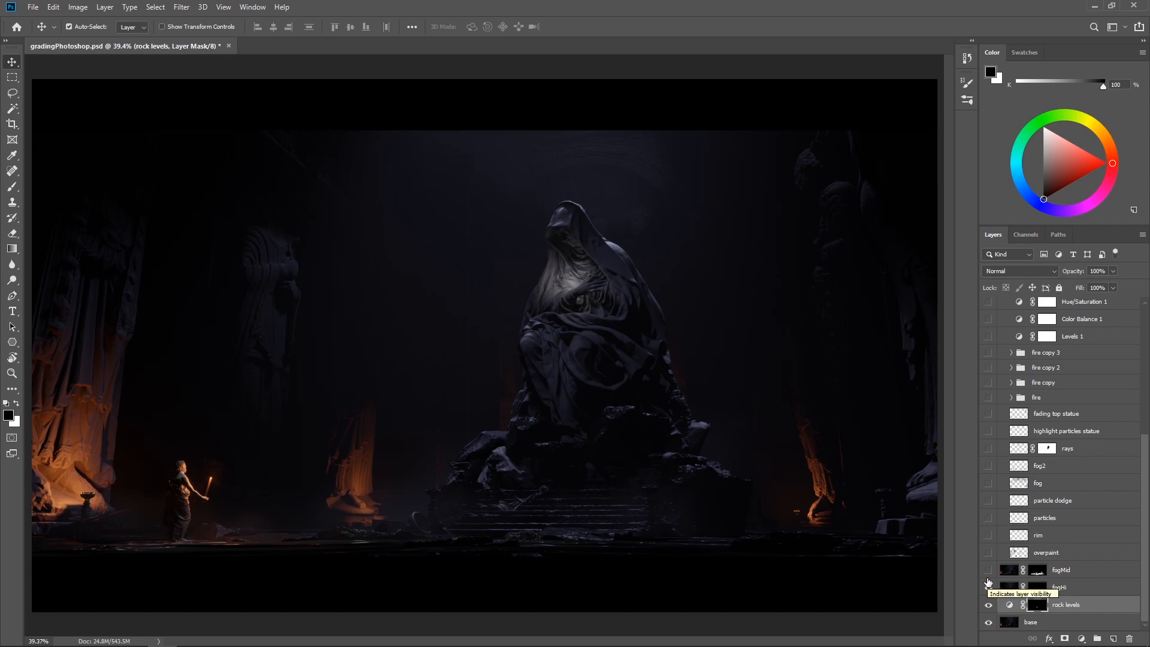
pyautogui.moveTo(989, 584); pyautogui.dragTo(989, 573)
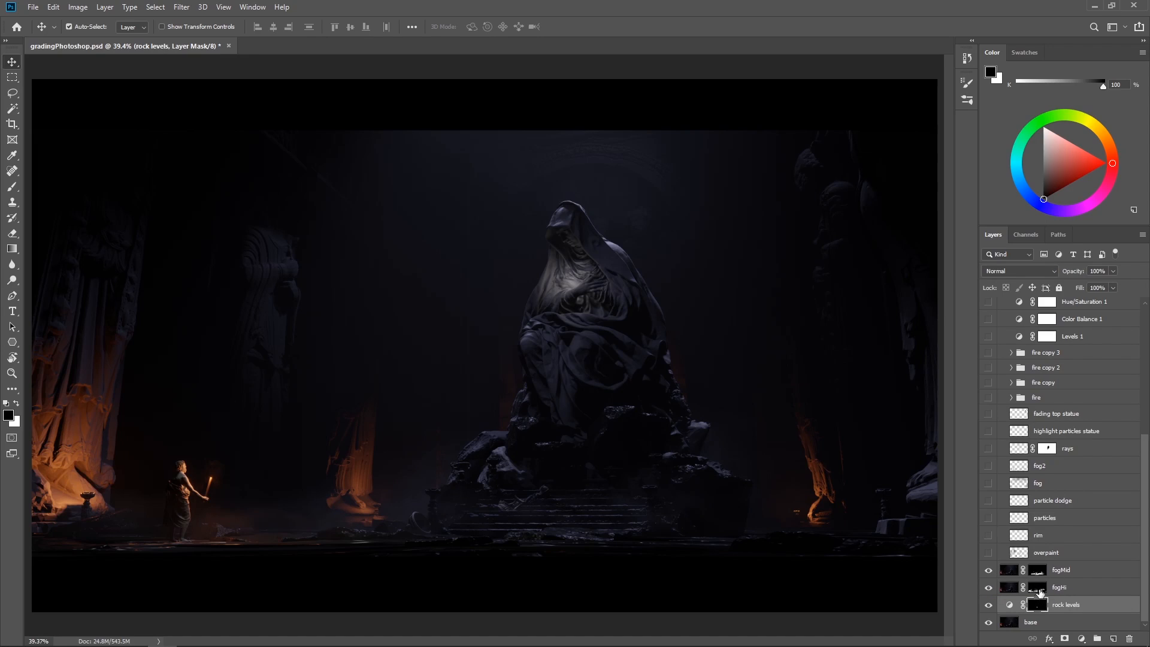
pyautogui.click(988, 574)
pyautogui.click(988, 574)
pyautogui.click(988, 573)
pyautogui.click(987, 573)
# Make the overpaint layer visible, repeatedly switching it off and on to compare the statue and surroundings
pyautogui.click(988, 553)
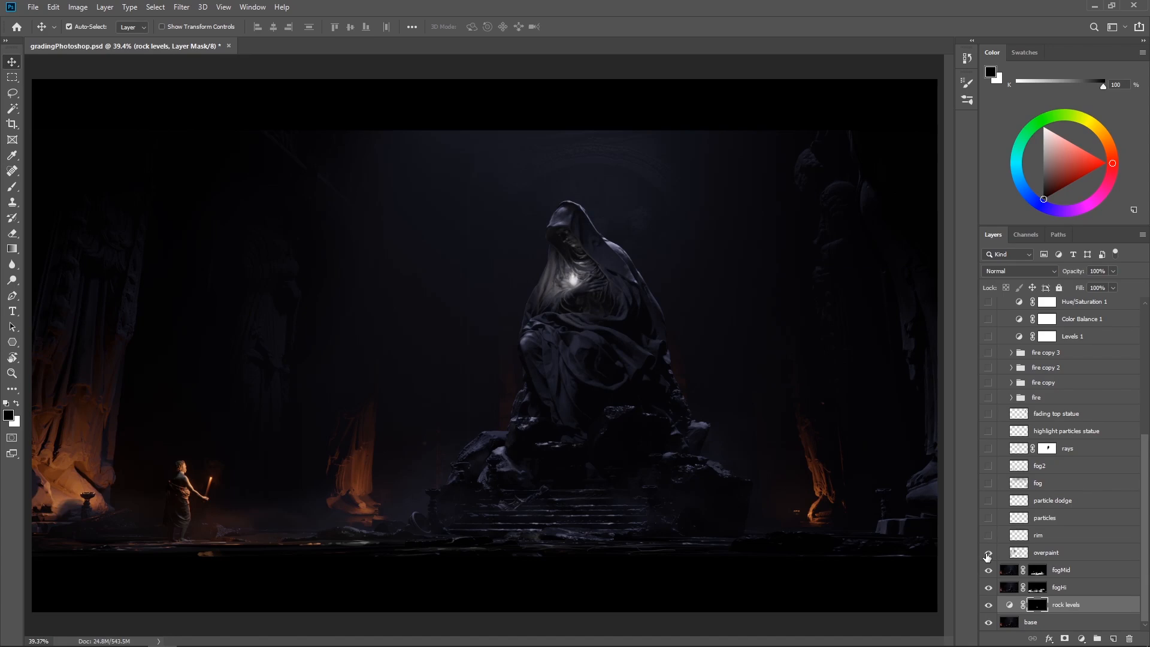
pyautogui.click(988, 553)
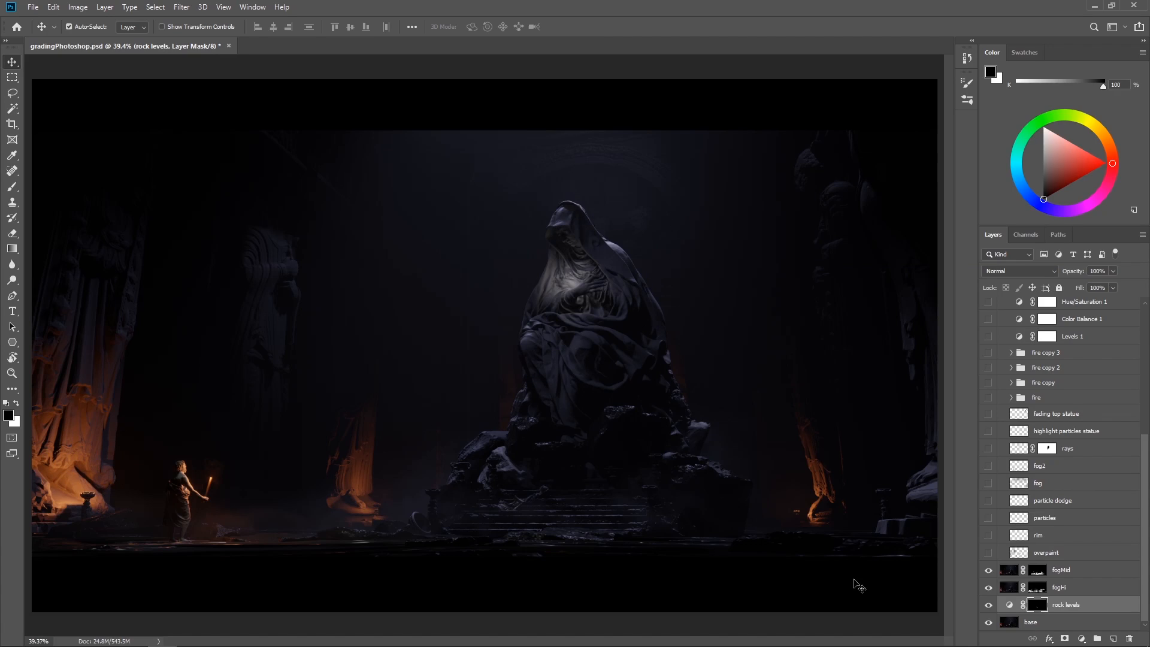
pyautogui.click(989, 552)
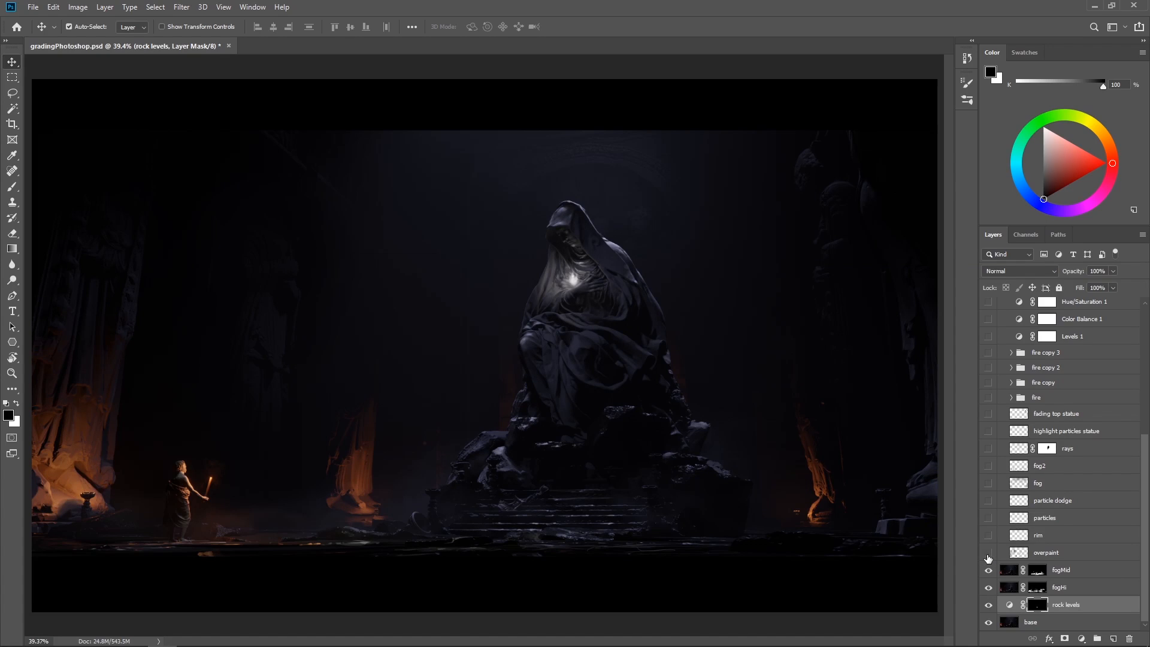
pyautogui.click(988, 553)
pyautogui.click(988, 553)
pyautogui.click(989, 553)
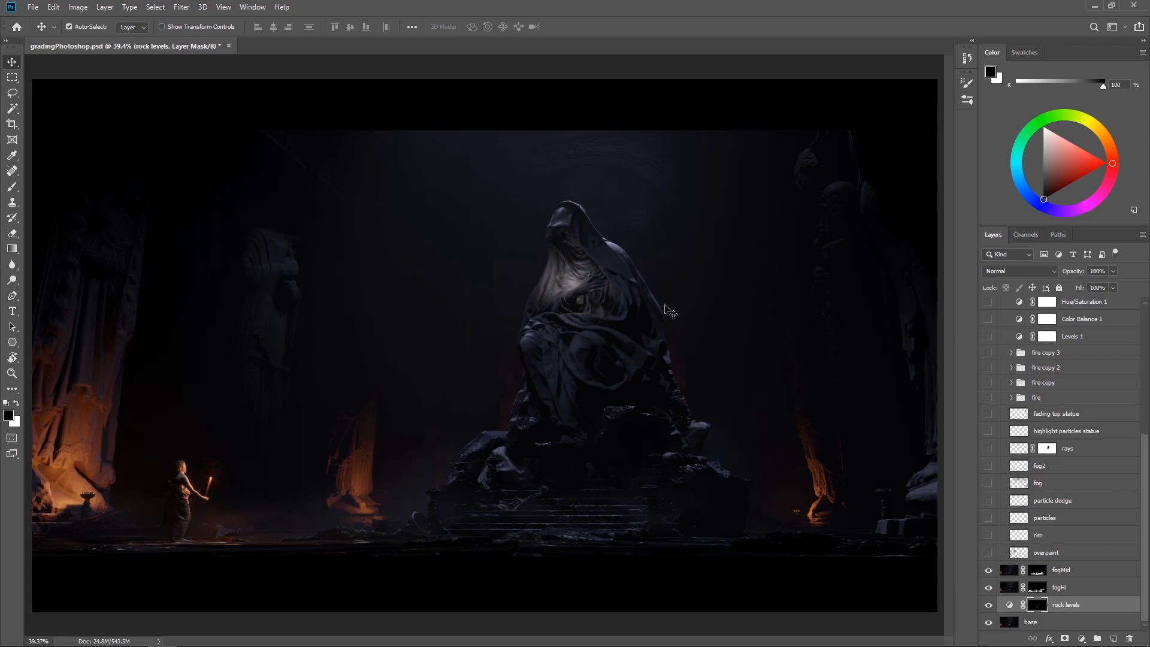
pyautogui.click(989, 553)
pyautogui.click(989, 554)
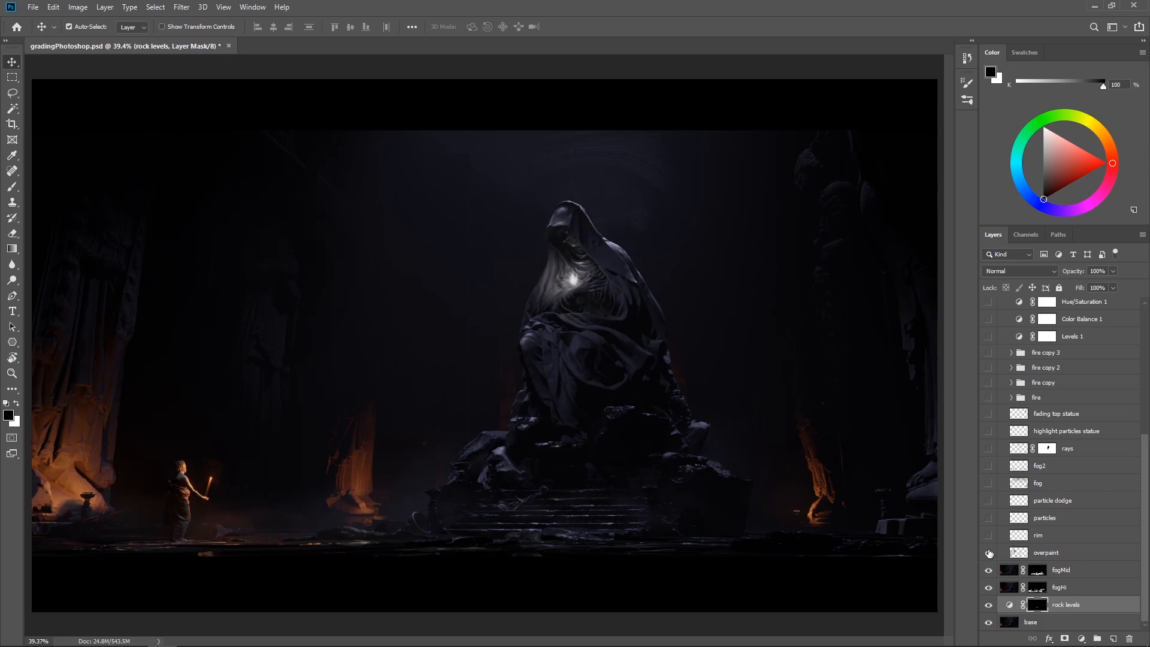
pyautogui.click(989, 555)
pyautogui.click(988, 553)
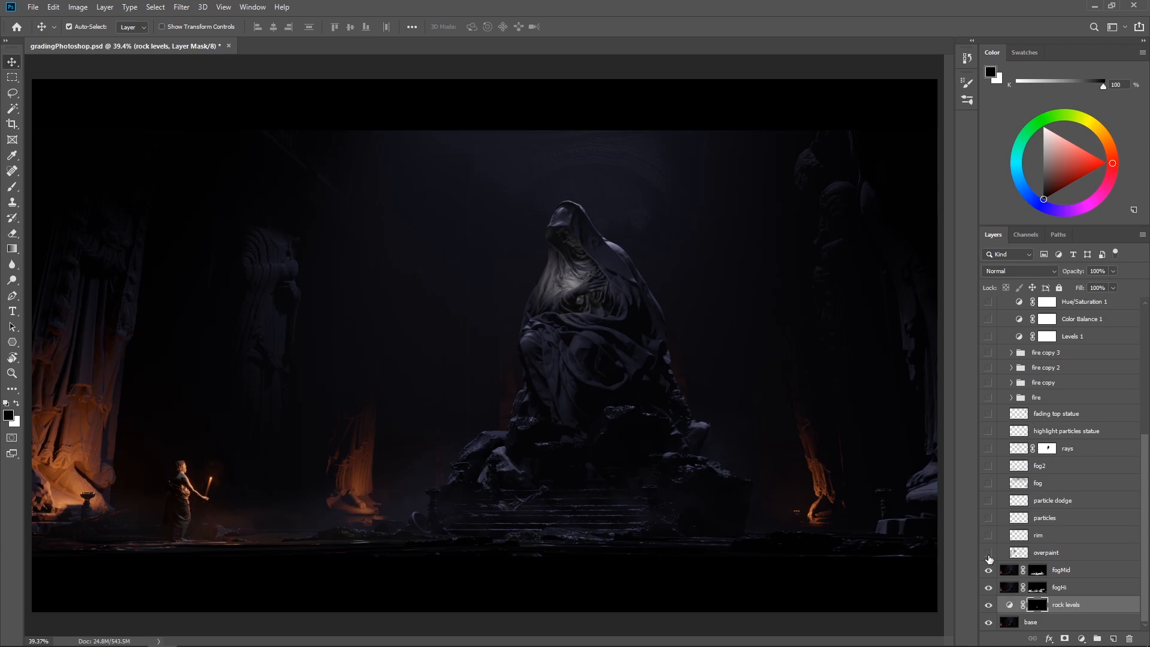
pyautogui.click(988, 554)
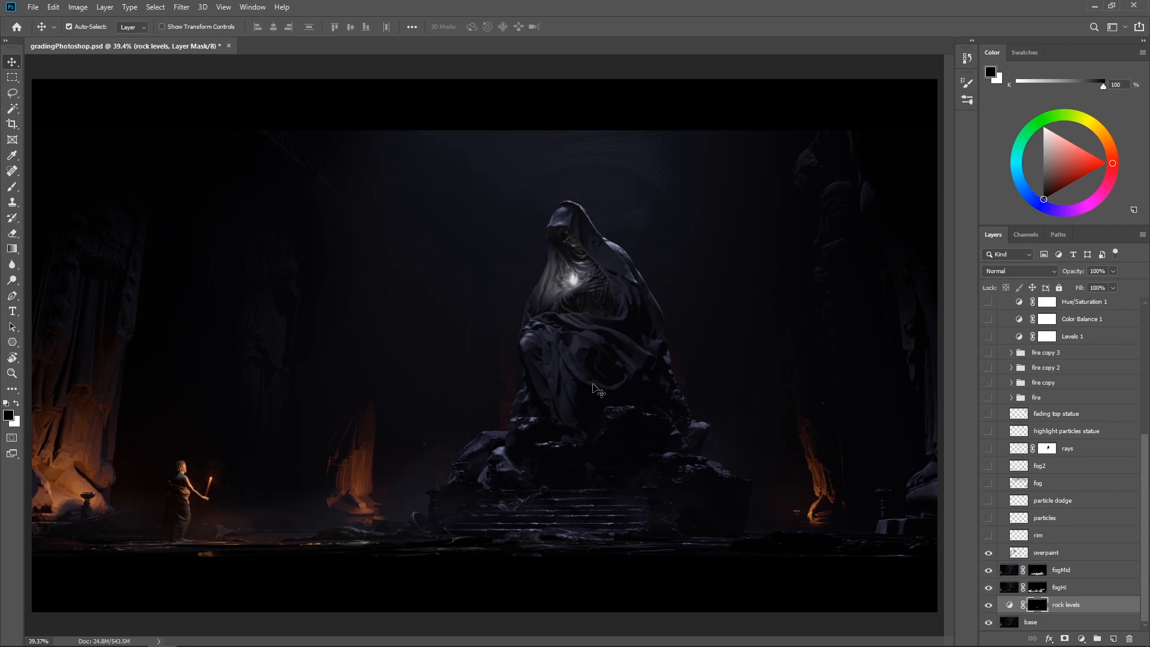
# Make the rim layer visible and compare the statue's edges up close with it off and on
pyautogui.click(989, 536)
pyautogui.hotkey('ctrl', '+')
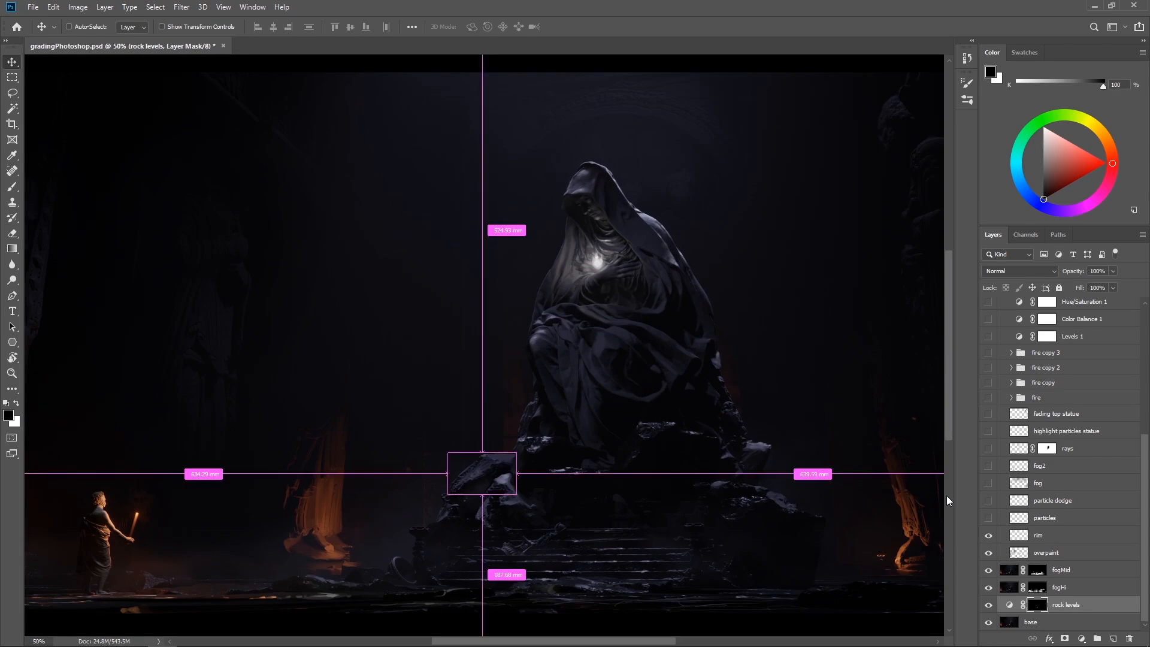
pyautogui.hotkey('ctrl', '+')
pyautogui.moveTo(720, 425); pyautogui.dragTo(637, 469)
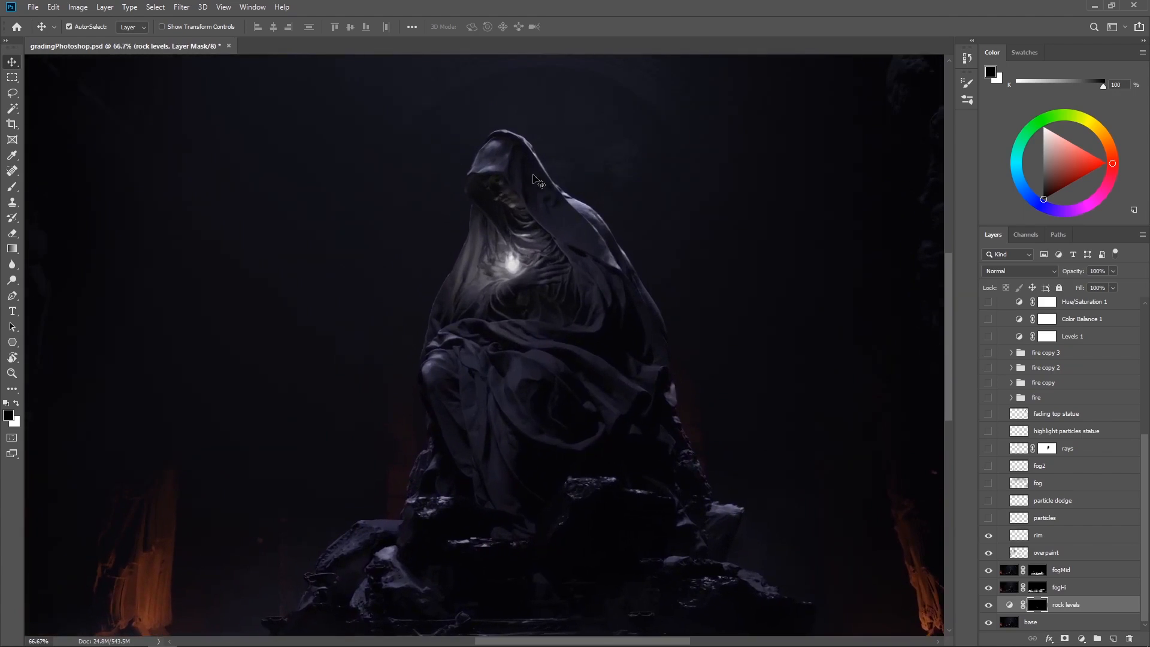
pyautogui.click(988, 536)
pyautogui.click(988, 536)
pyautogui.hotkey('ctrl', '-')
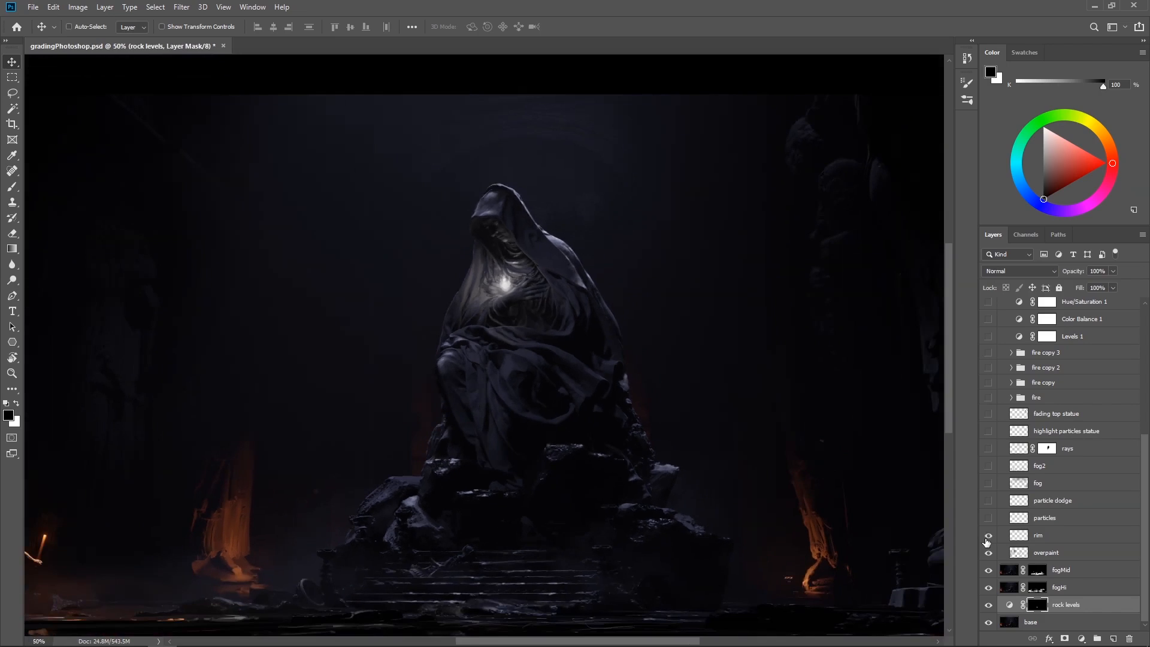
# Make the particles layer visible and select it, checking its effect around the statue and across the whole image
pyautogui.hotkey('ctrl', '+')
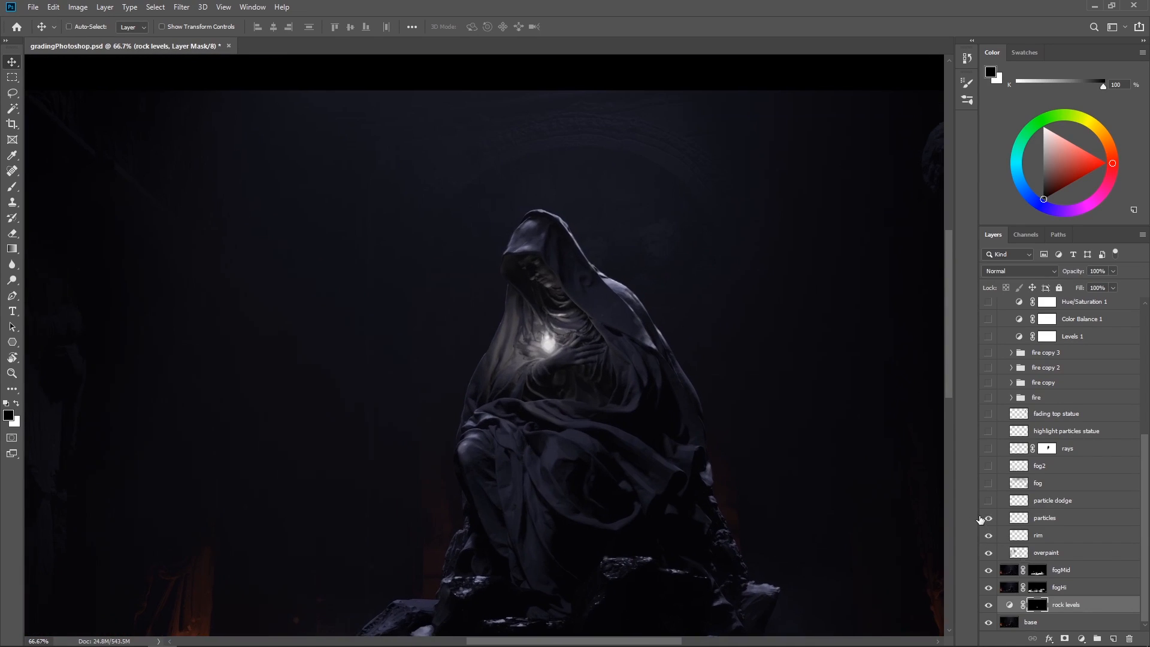
pyautogui.hotkey('ctrl', '+')
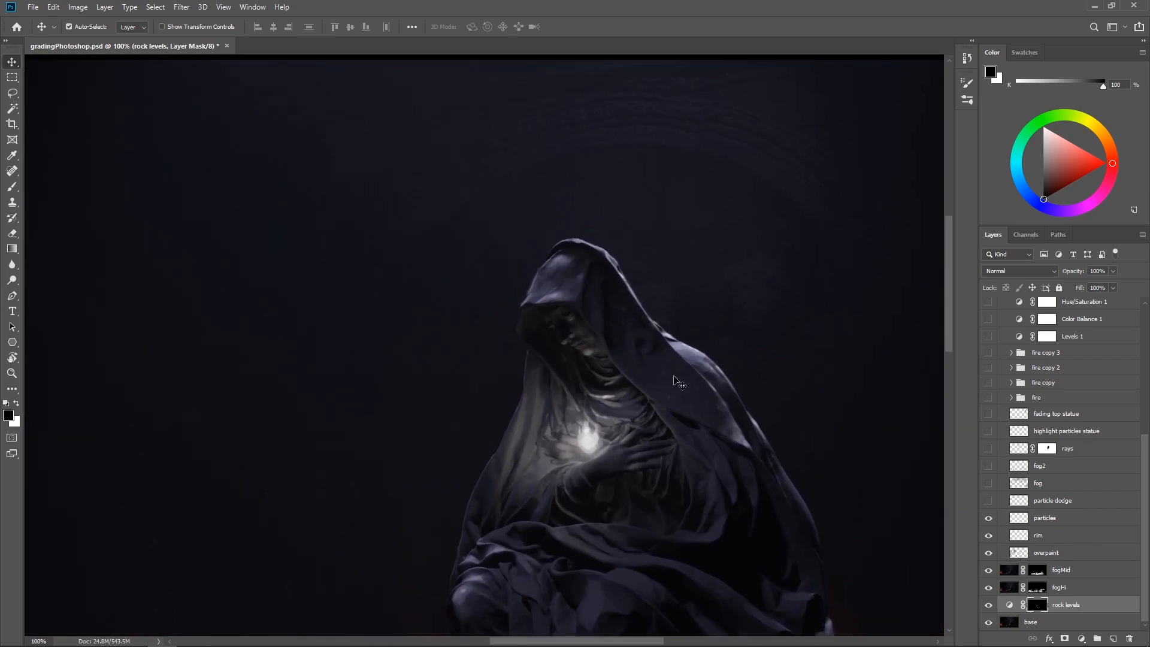
pyautogui.click(1050, 520)
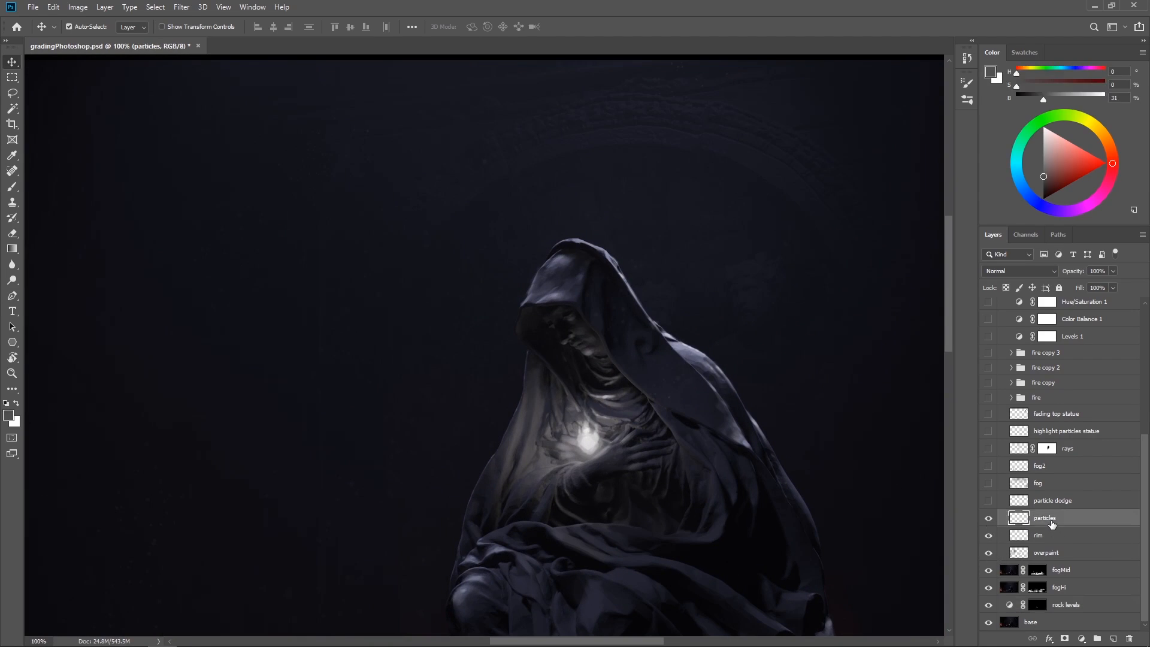
pyautogui.click(988, 519)
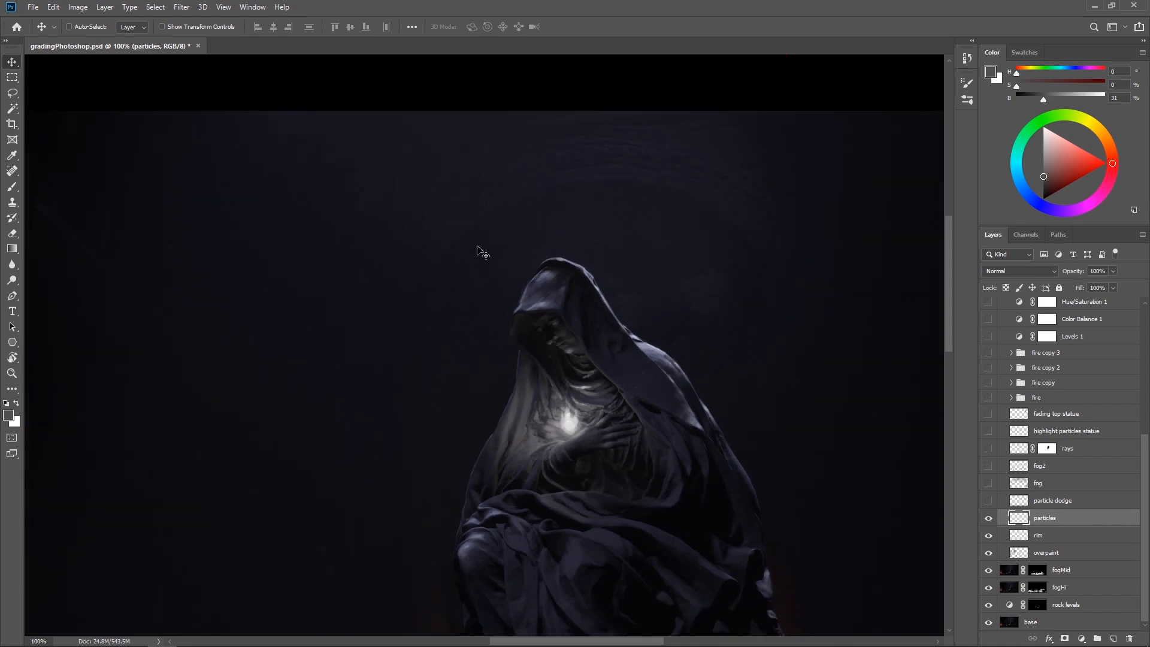
pyautogui.hotkey('ctrl', '-')
pyautogui.hotkey('ctrl', '-')
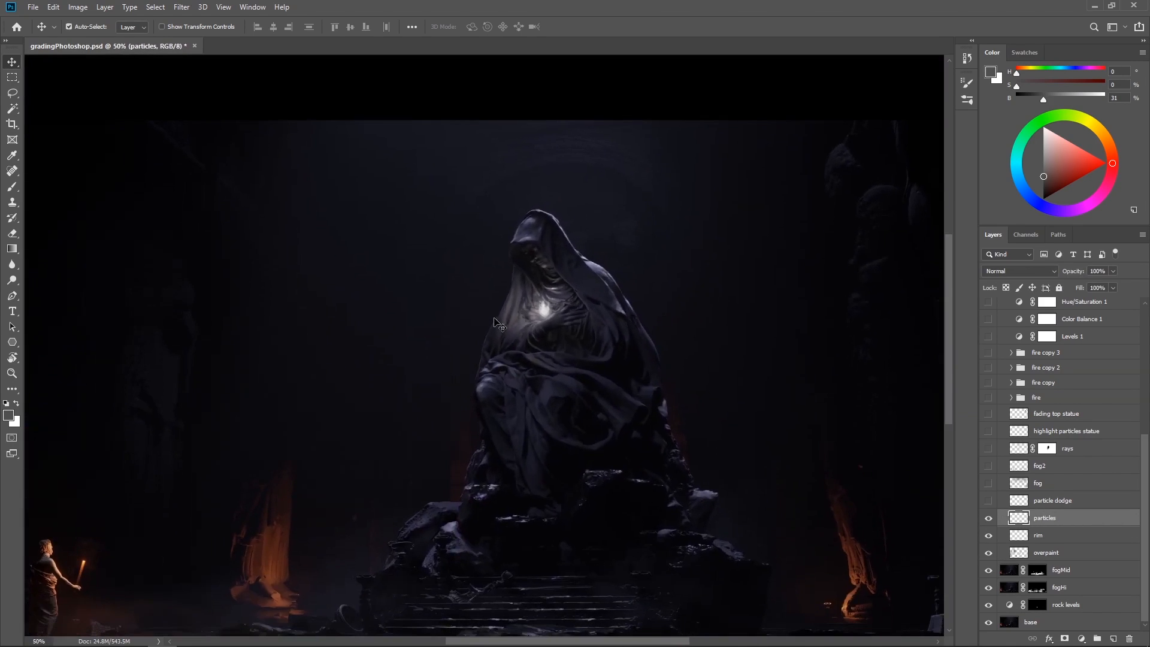
pyautogui.hotkey('ctrl', '-')
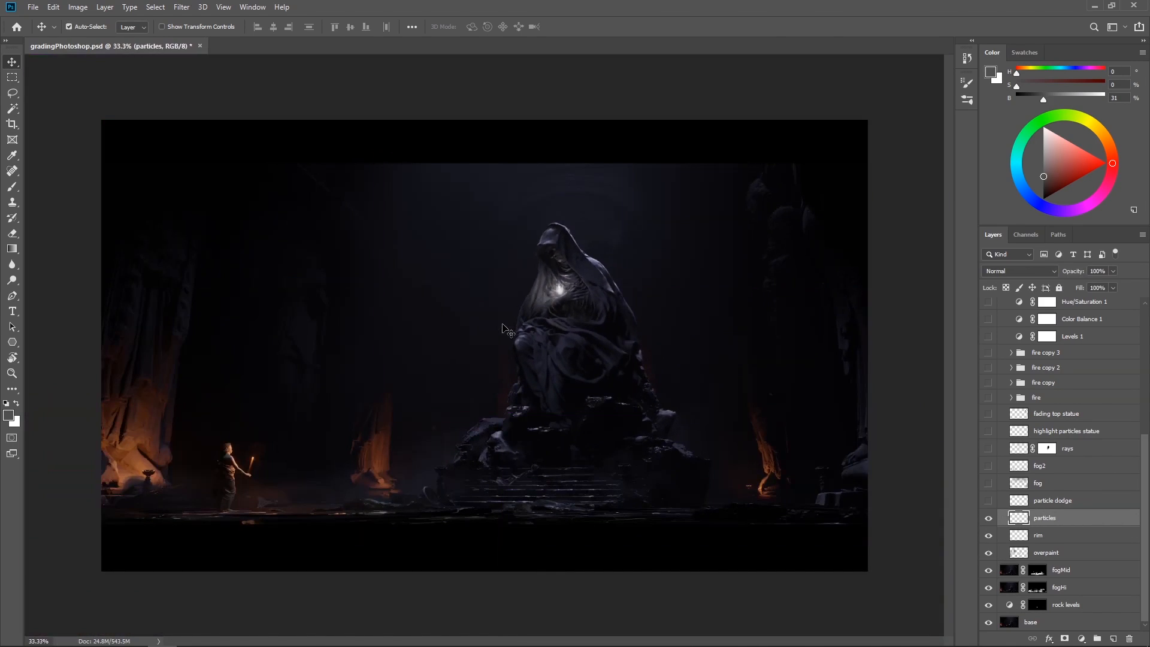
pyautogui.press('z')
pyautogui.scroll(2, 545, 348)
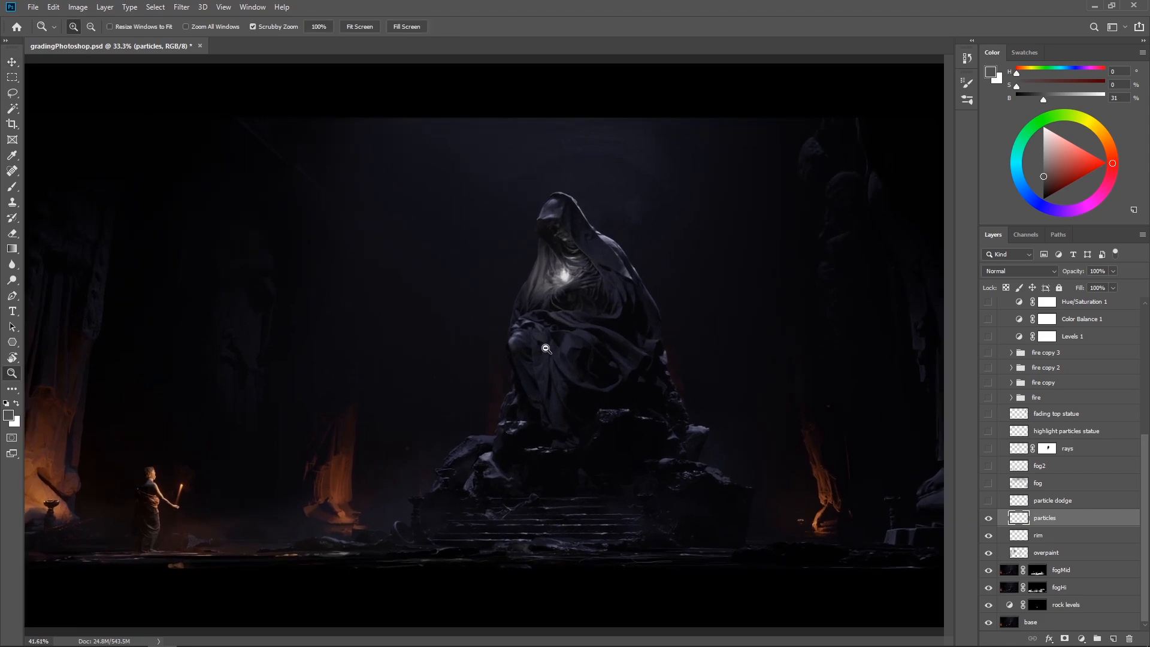
pyautogui.scroll(-1, 545, 349)
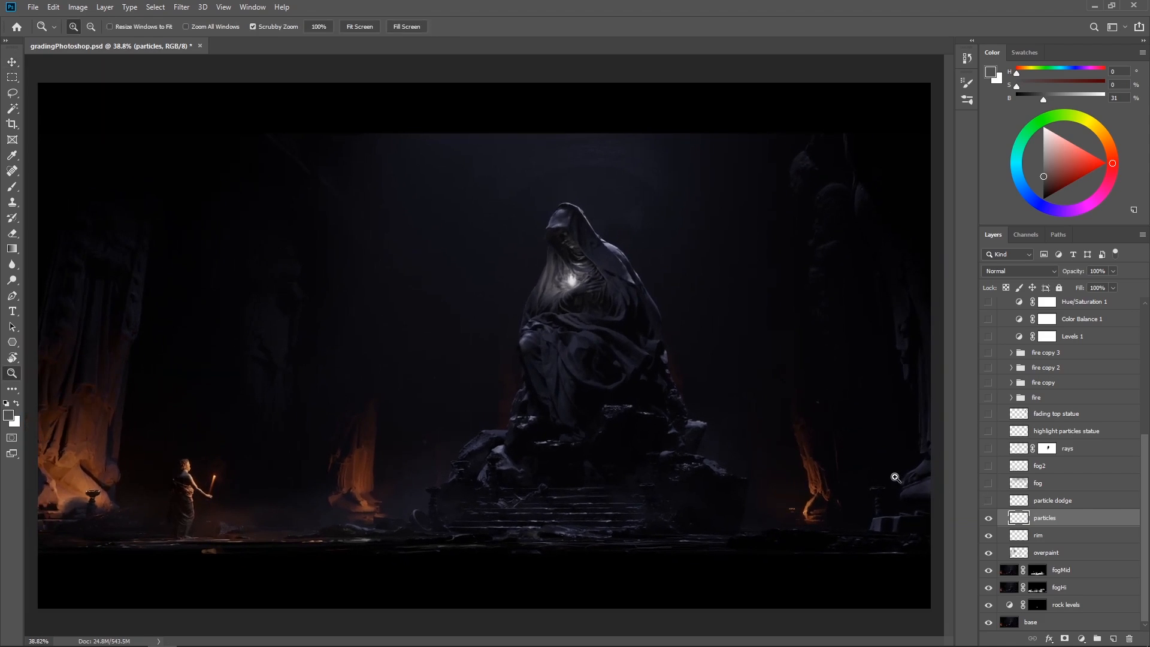
# Make the particle dodge layer visible and select it, toggling its visibility to compare the effect
pyautogui.press('v')
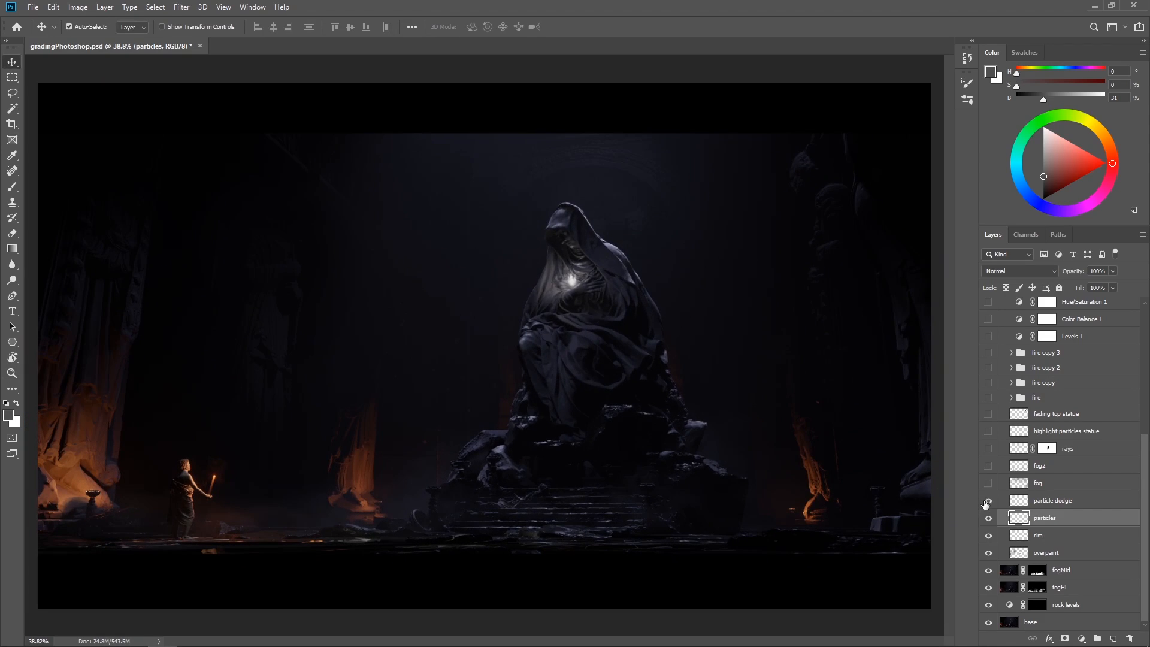
pyautogui.click(1055, 503)
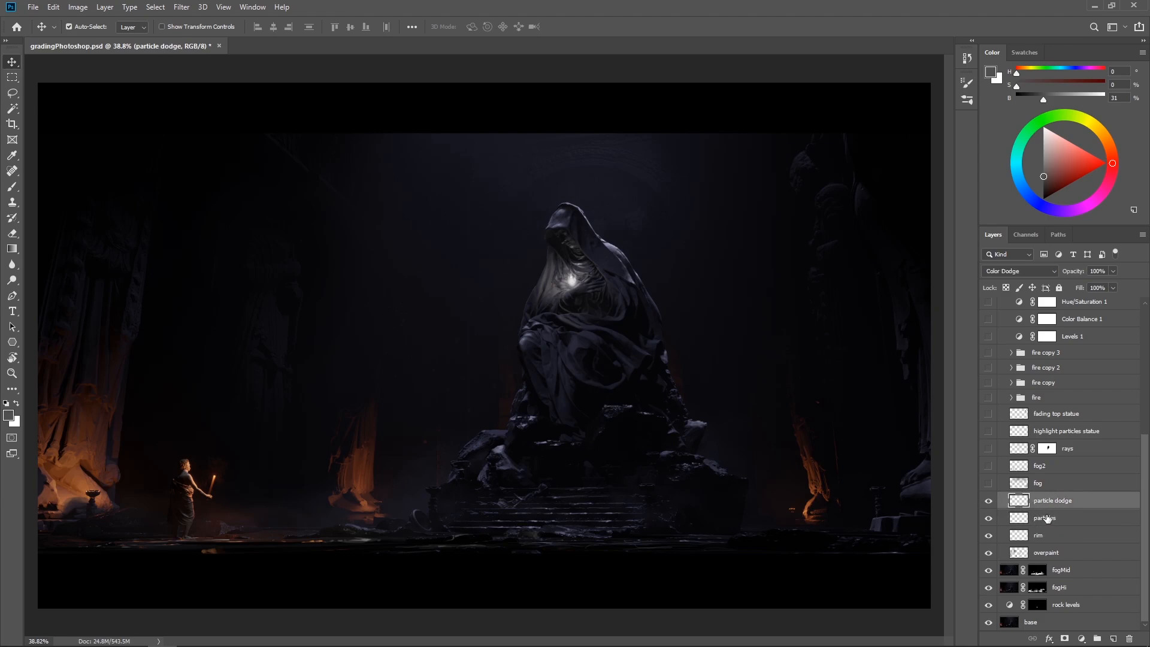
pyautogui.click(987, 504)
pyautogui.click(986, 503)
pyautogui.click(986, 504)
# Make the fog layer visible, toggling it off and on to compare the atmosphere around the statue
pyautogui.click(988, 484)
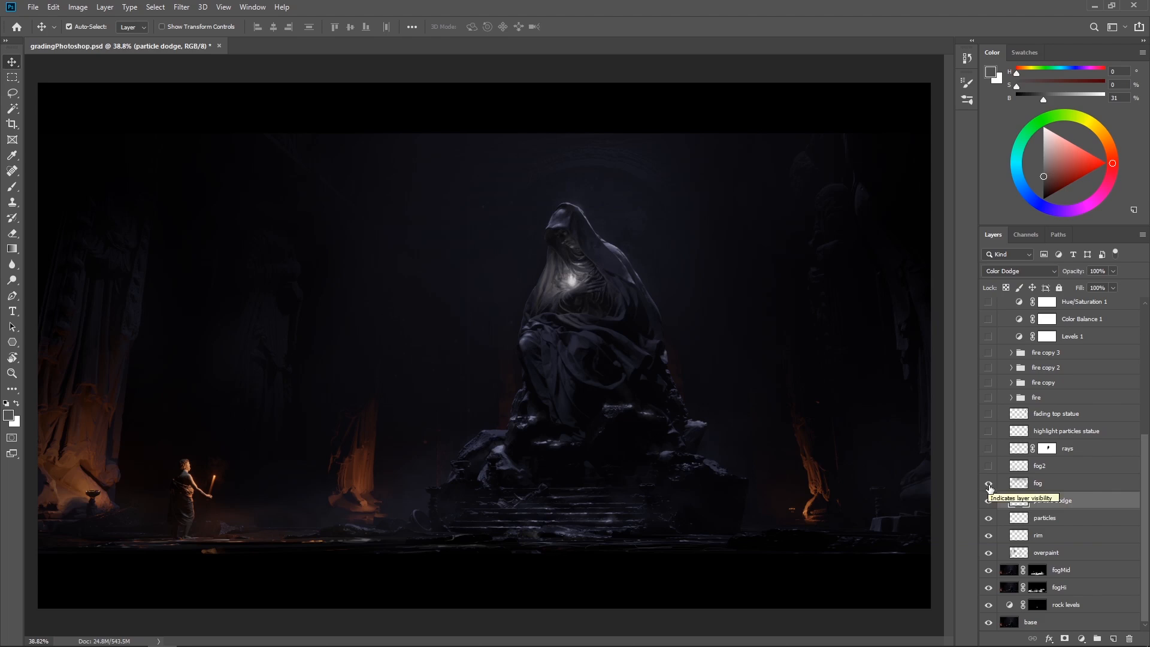
pyautogui.click(988, 484)
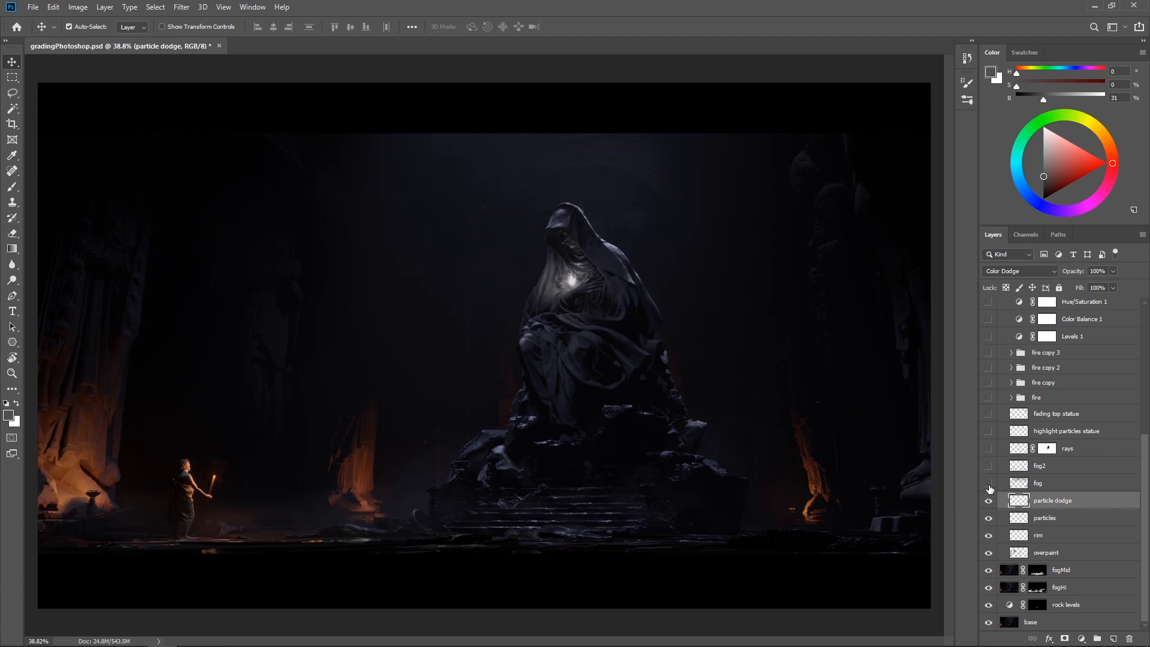
pyautogui.click(989, 484)
pyautogui.click(989, 484)
pyautogui.click(989, 483)
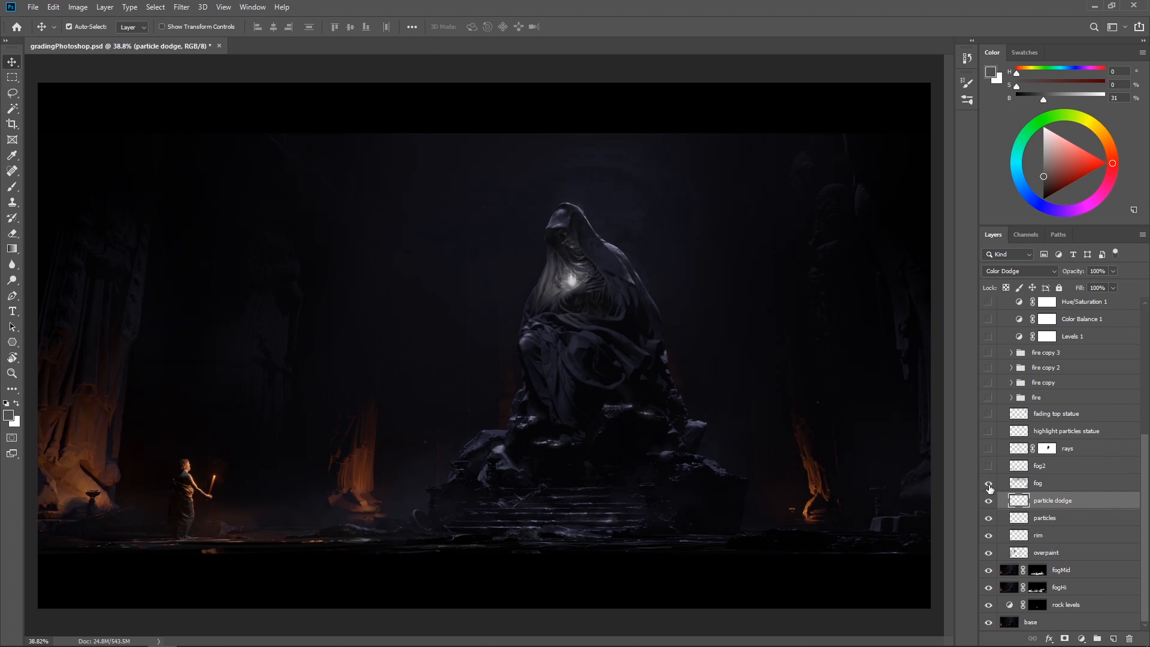
# Compare the hall's background and side statues with the fog layer hidden and shown
pyautogui.click(989, 484)
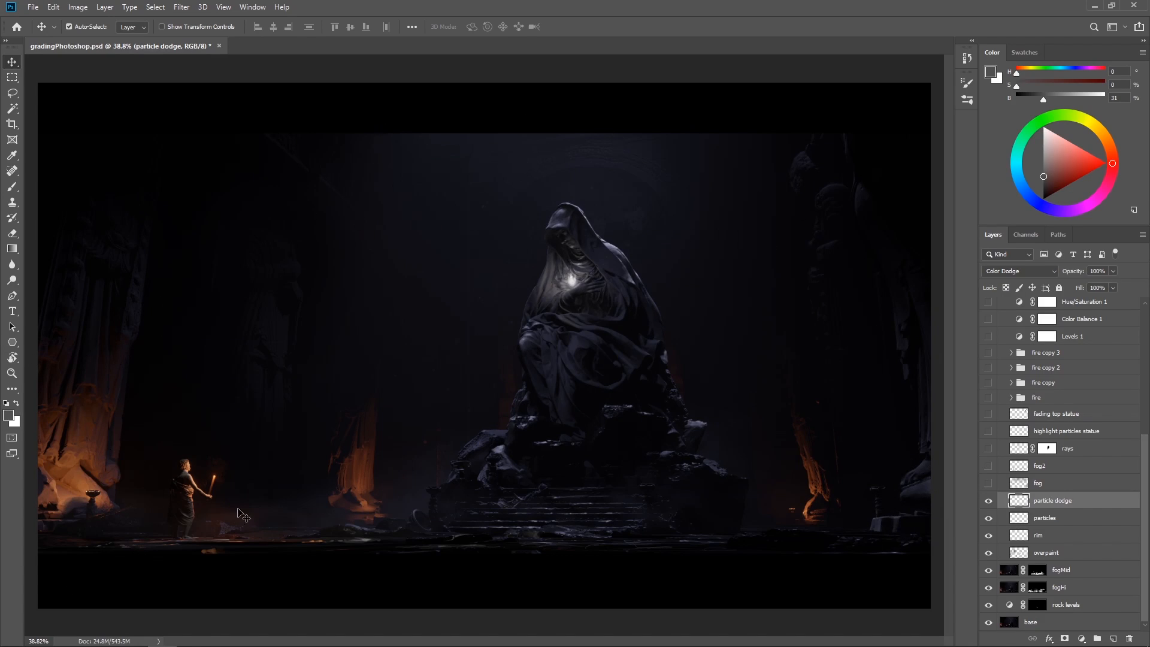
pyautogui.click(987, 483)
pyautogui.click(986, 483)
pyautogui.click(987, 484)
pyautogui.click(987, 483)
pyautogui.click(987, 483)
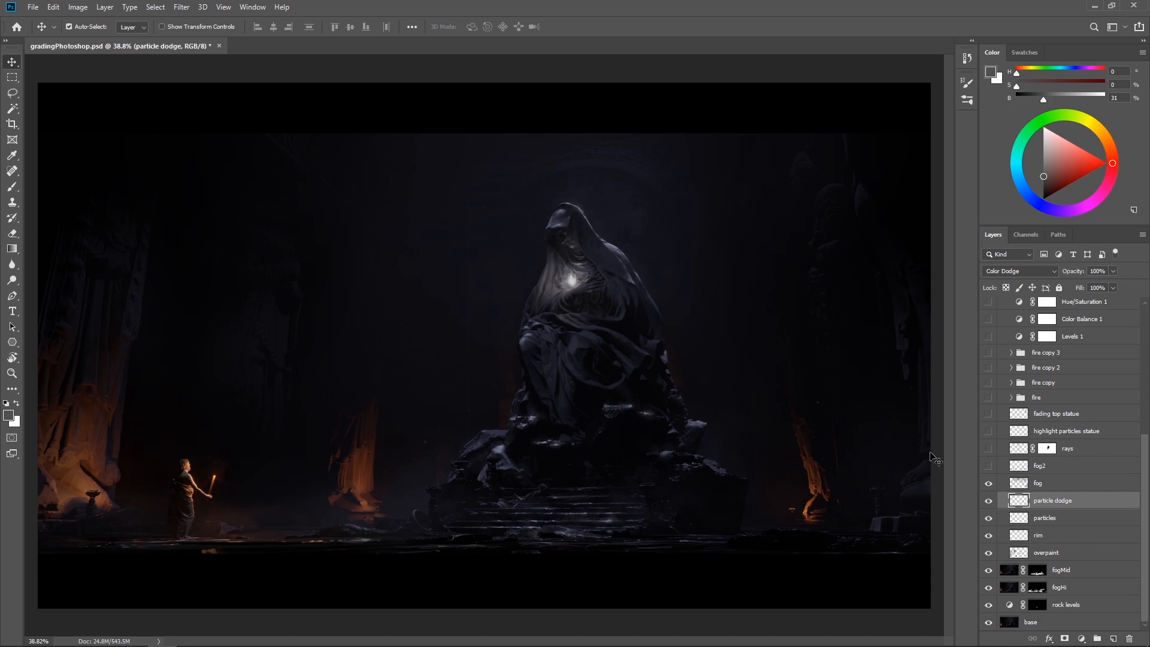
# Make the fog2, rays, highlight particles statue and fading top statue layers visible, selecting the rays layer
pyautogui.click(988, 467)
pyautogui.click(1092, 456)
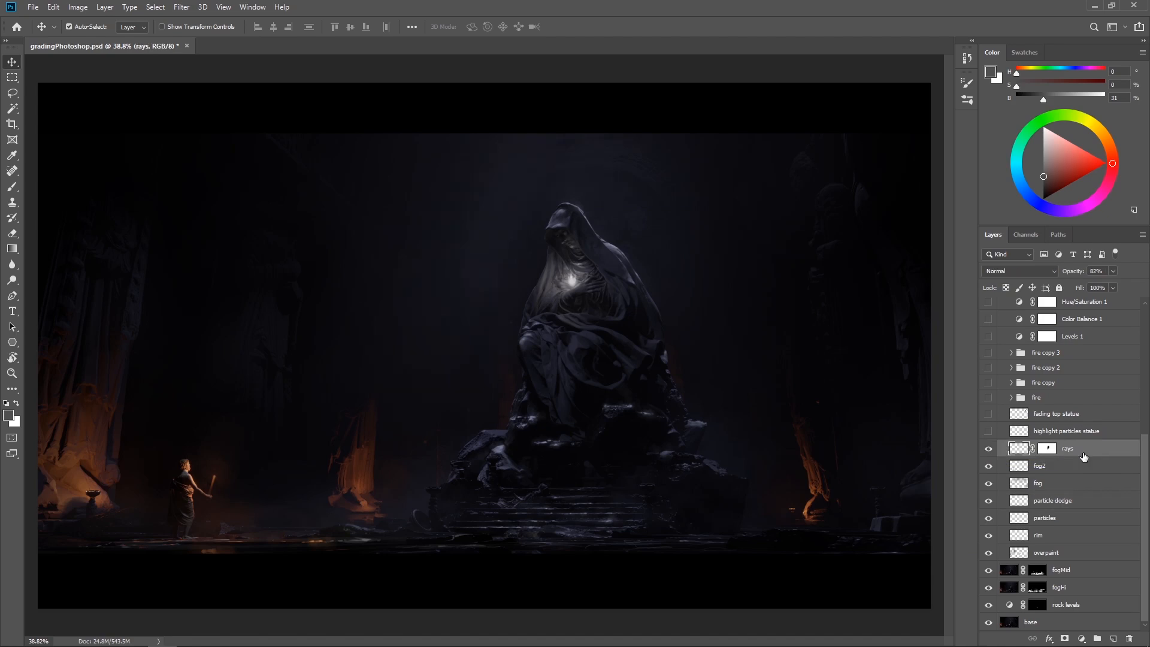
pyautogui.click(988, 432)
pyautogui.click(988, 414)
pyautogui.click(987, 415)
pyautogui.click(988, 415)
# Make the fire group visible, expand it to go through Layer 1 to Layer 3, and collapse it
pyautogui.scroll(3, 1003, 443)
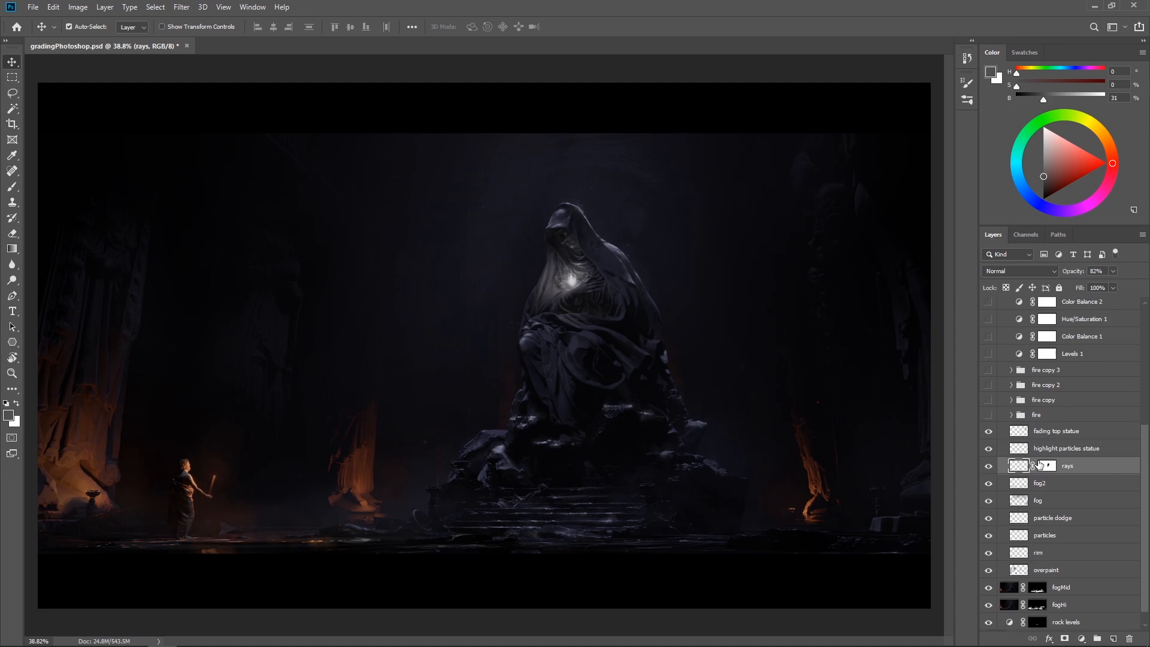
pyautogui.scroll(1, 995, 474)
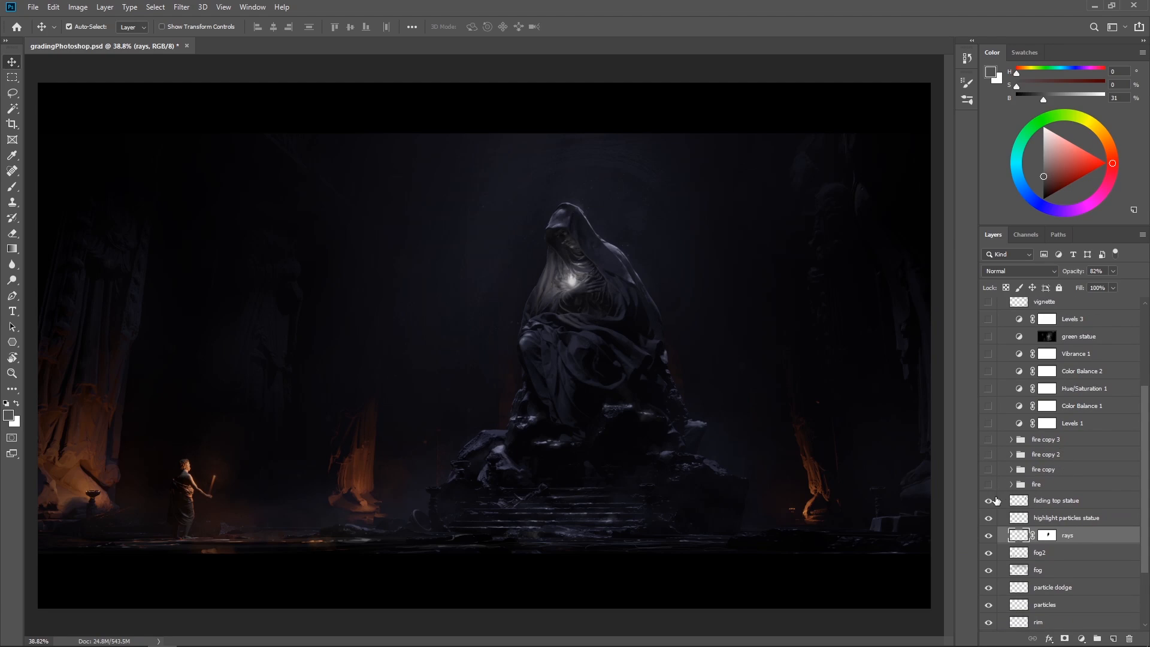
pyautogui.click(988, 485)
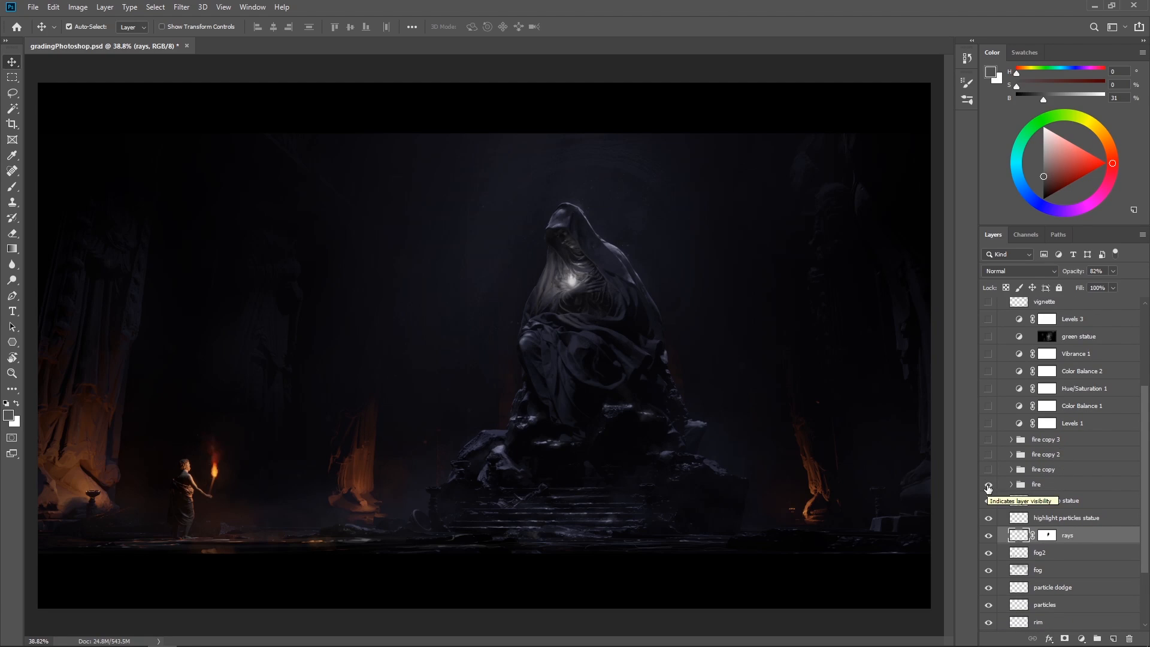
pyautogui.click(1011, 485)
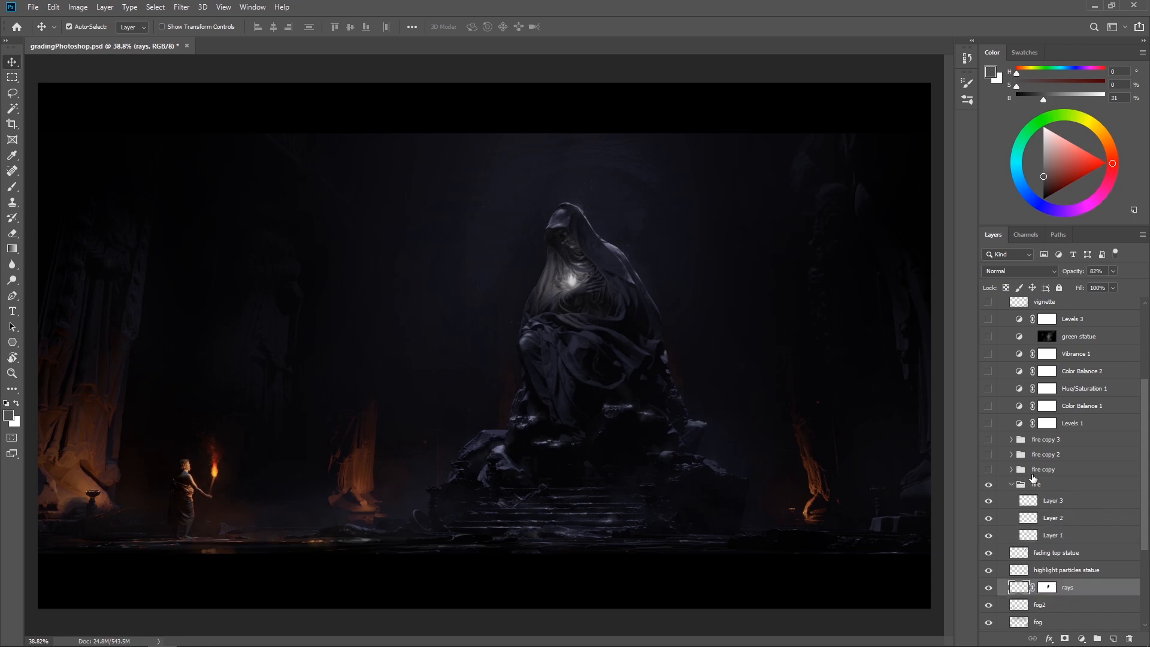
pyautogui.scroll(-1, 1036, 488)
pyautogui.click(1065, 488)
pyautogui.click(1071, 501)
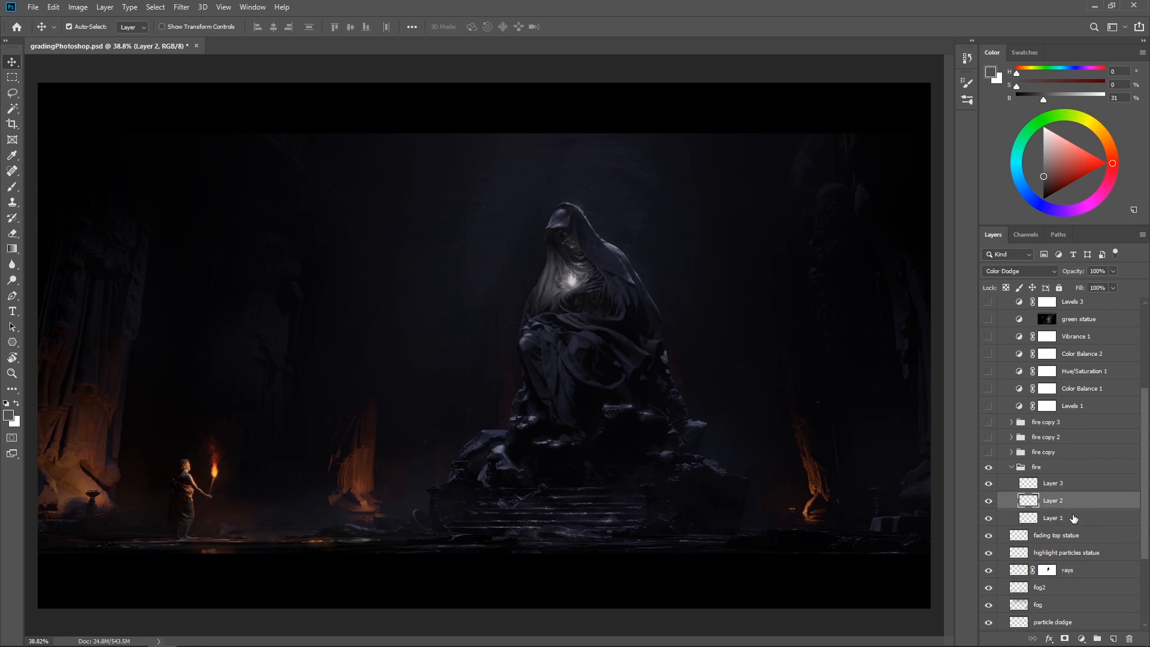
pyautogui.click(1072, 518)
pyautogui.click(1070, 507)
pyautogui.click(1010, 466)
# Make the fire copy, fire copy 2 and fire copy 3 groups visible
pyautogui.click(988, 452)
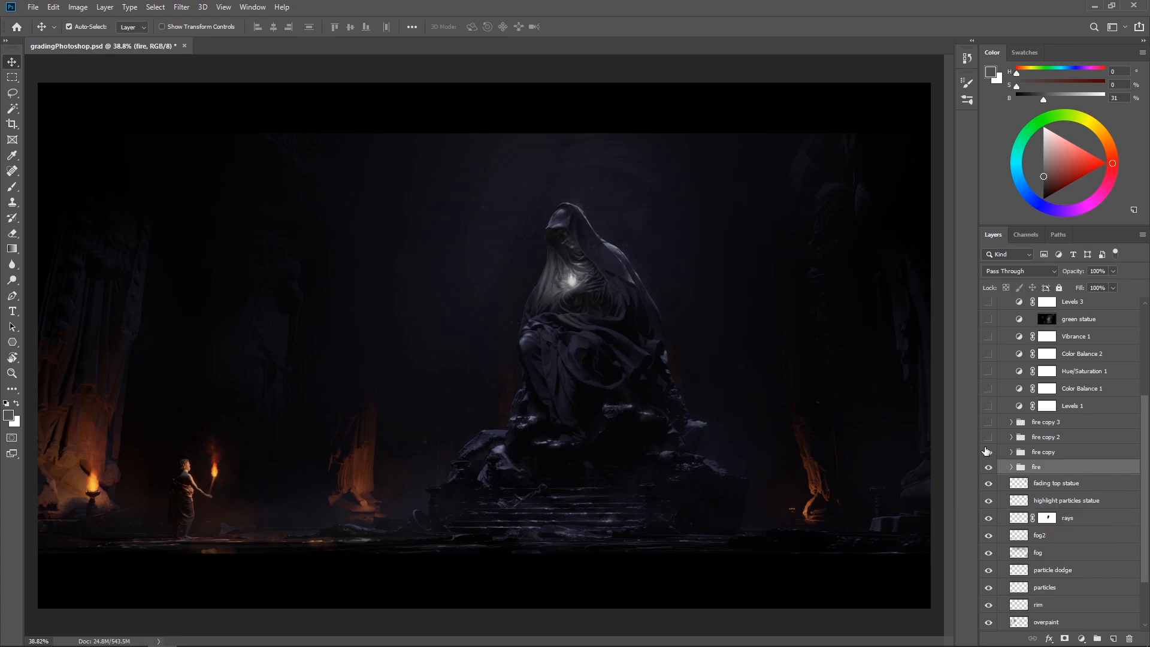
pyautogui.click(988, 437)
pyautogui.click(988, 421)
# Make the Levels 1 adjustment layer visible and select it
pyautogui.scroll(4, 1036, 548)
pyautogui.scroll(2, 1056, 544)
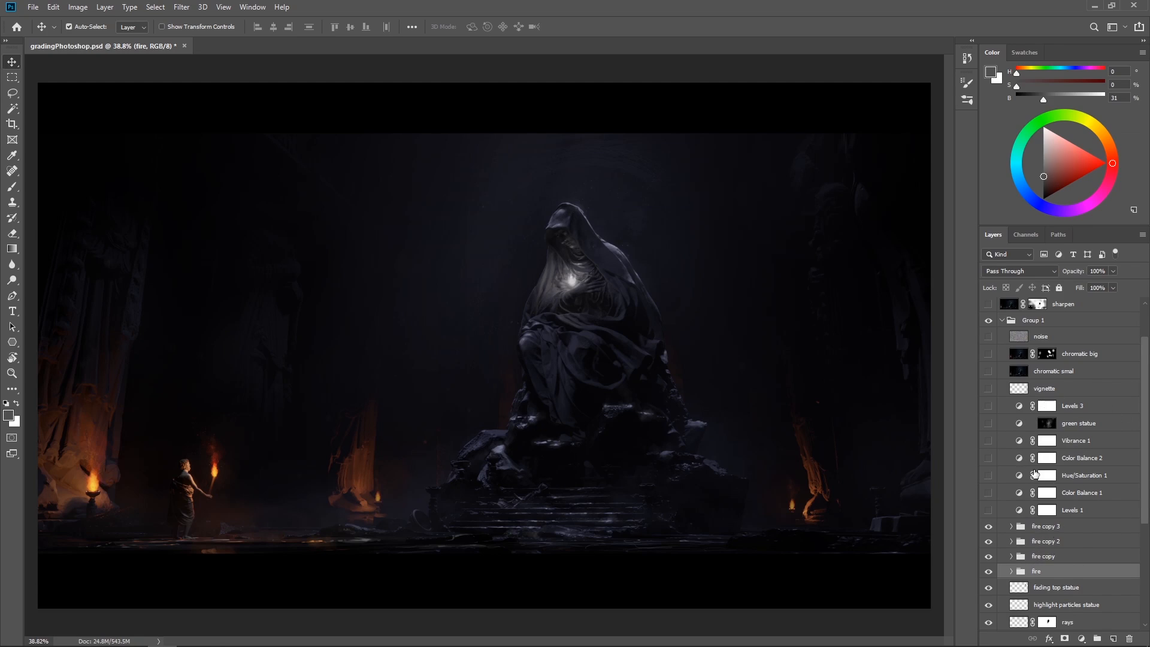
pyautogui.click(988, 512)
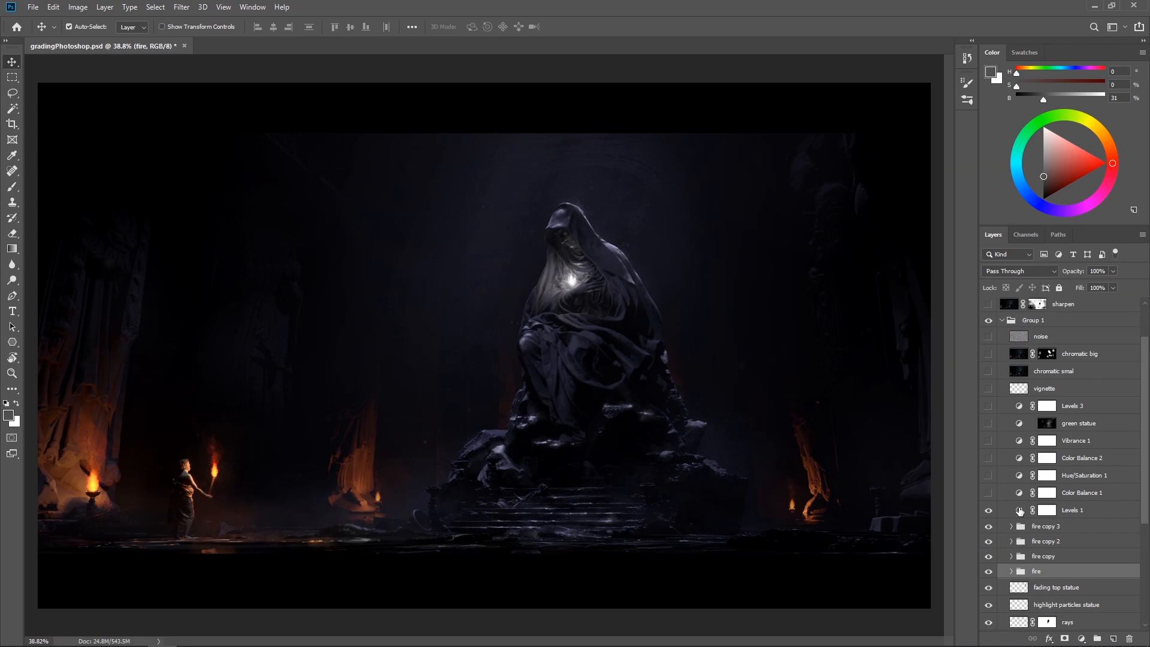
pyautogui.click(1019, 512)
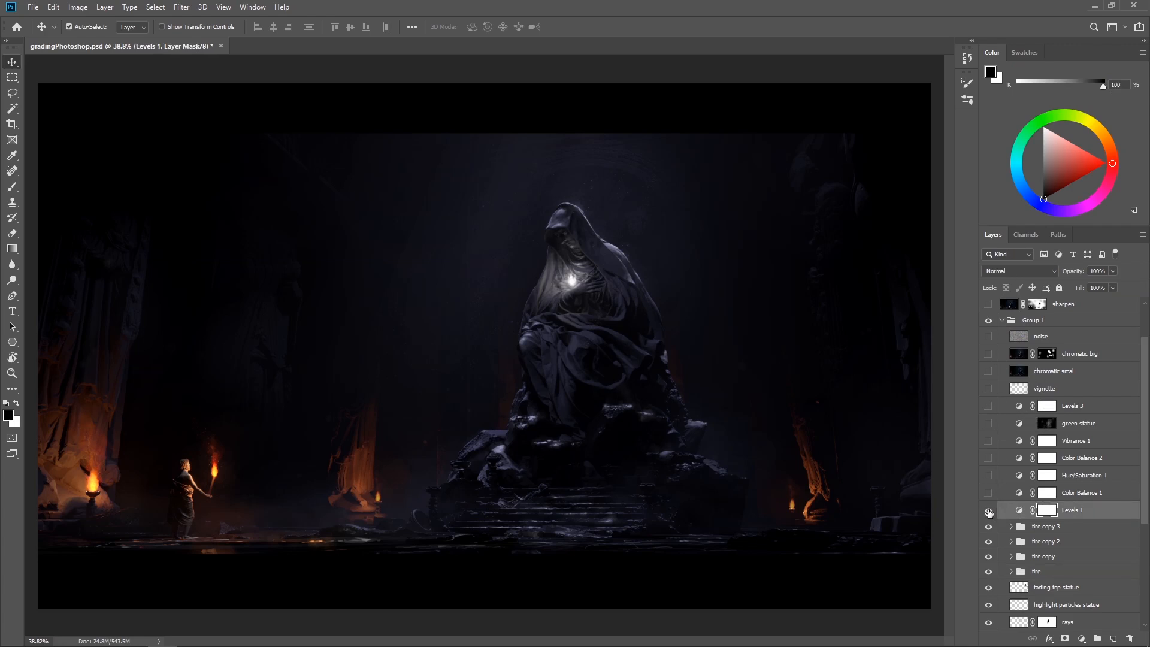
# Compare the image's contrast and brightness with the Levels 1 adjustment off and on
pyautogui.click(988, 510)
pyautogui.click(989, 510)
pyautogui.click(988, 511)
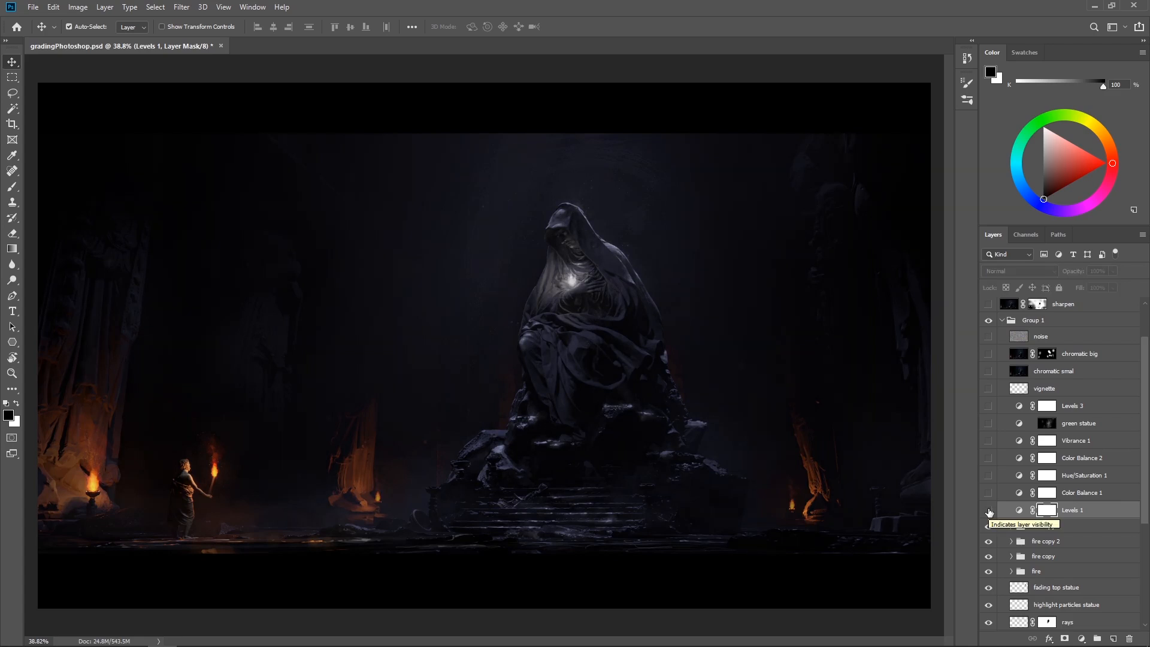
pyautogui.click(988, 511)
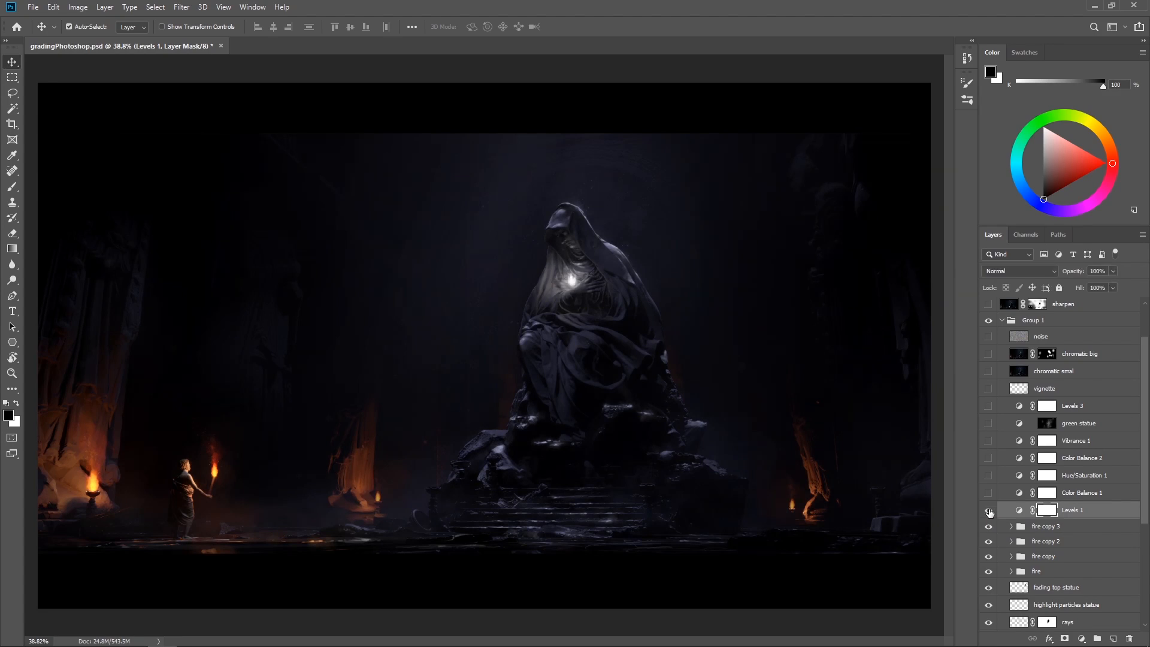
pyautogui.click(989, 511)
pyautogui.click(989, 511)
pyautogui.click(988, 510)
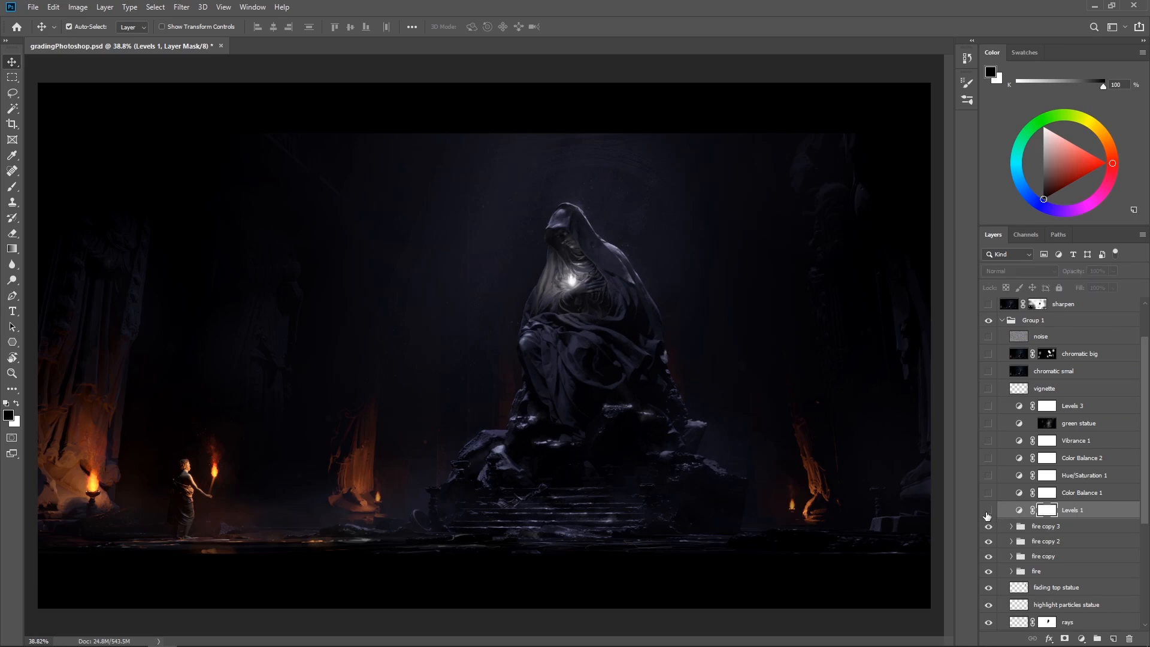
pyautogui.click(988, 510)
pyautogui.click(988, 510)
pyautogui.click(988, 511)
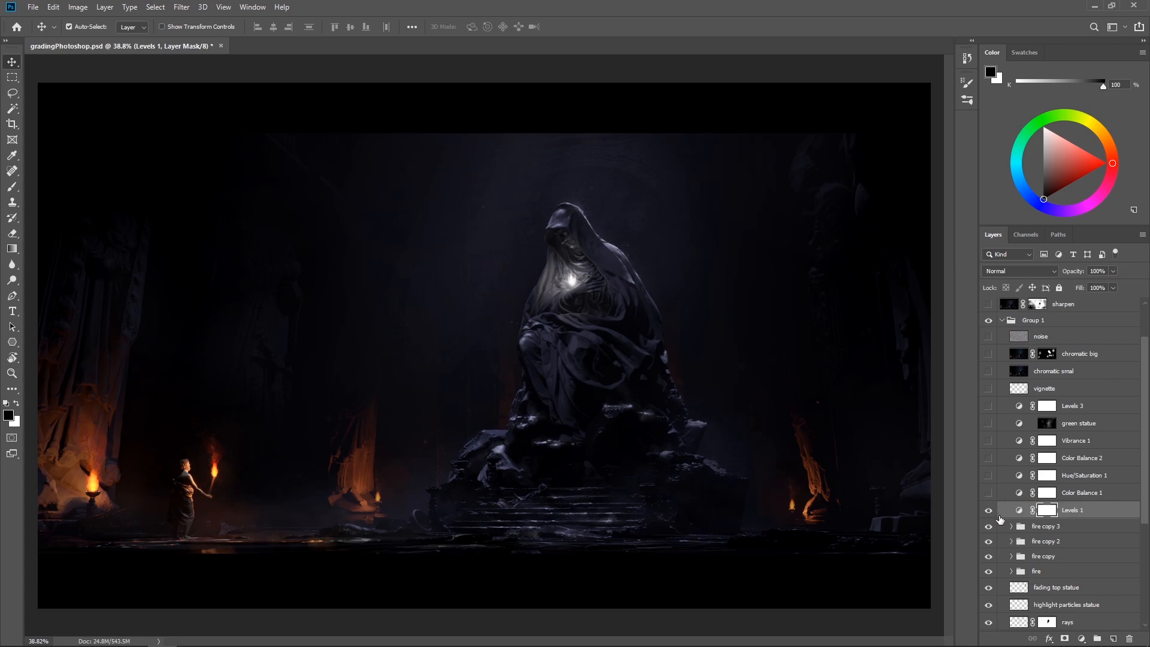
# Display the Levels 1 adjustment's properties and compare the image with the adjustment off and on
pyautogui.click(252, 7)
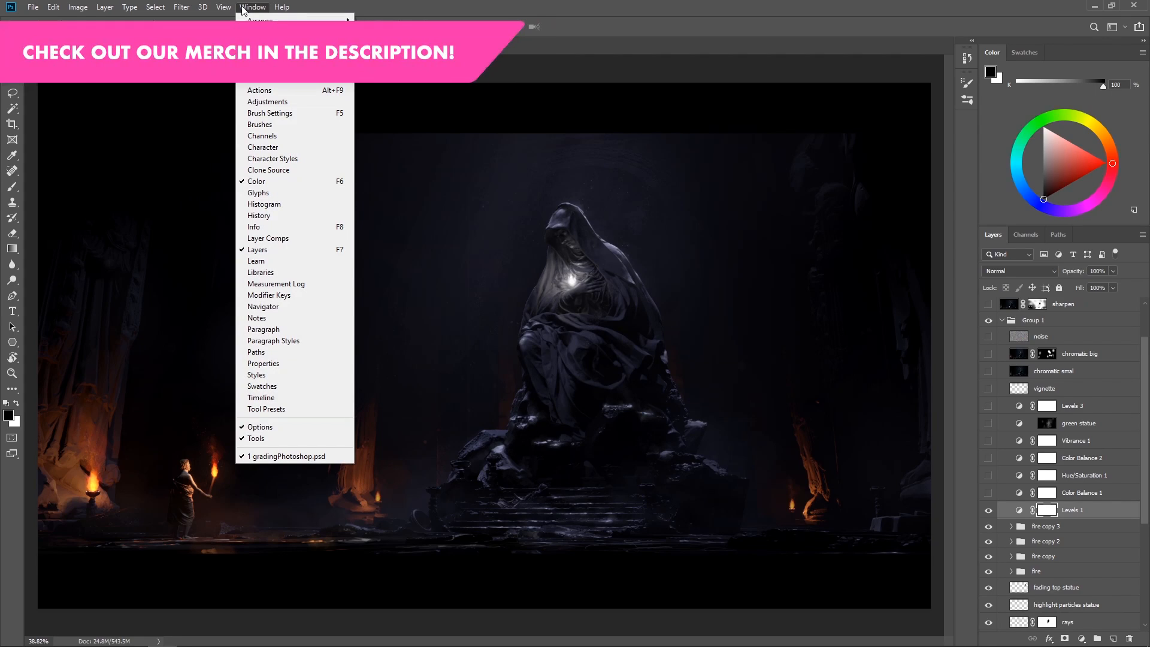
pyautogui.click(271, 102)
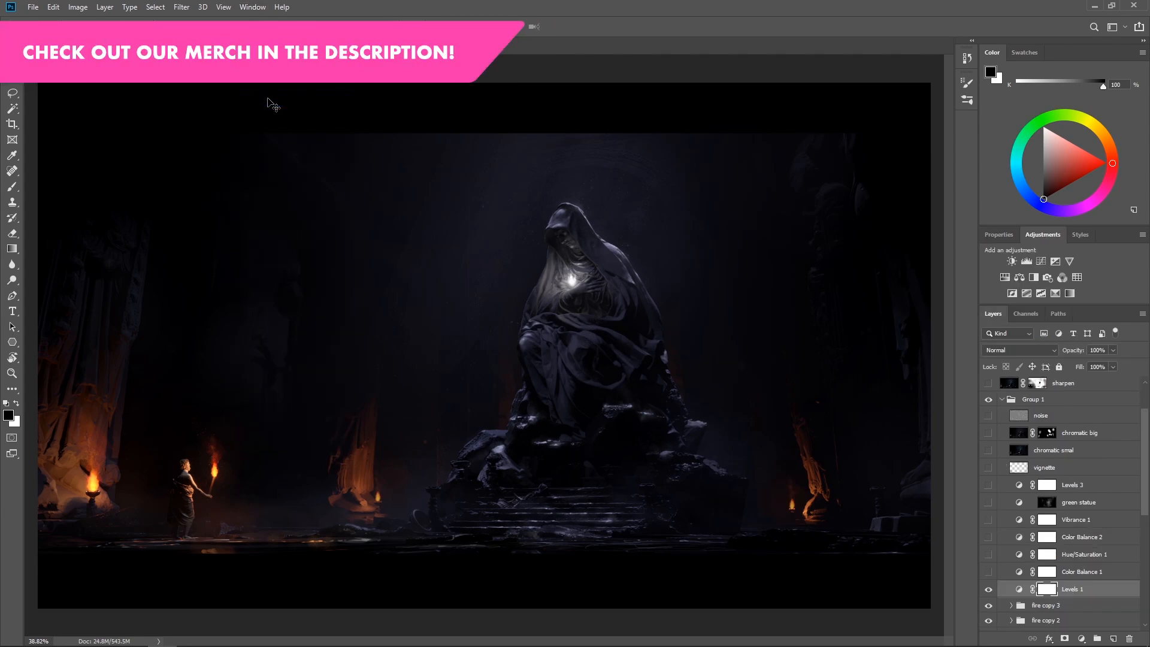
pyautogui.click(1005, 237)
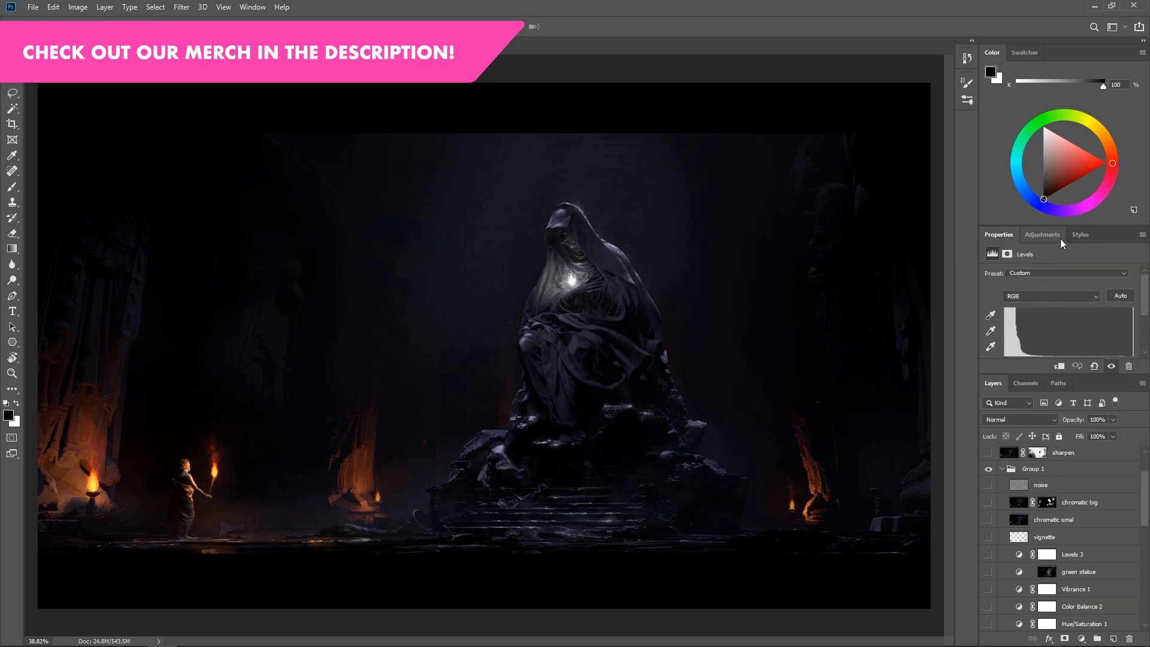
pyautogui.moveTo(1144, 293); pyautogui.dragTo(1145, 305)
pyautogui.moveTo(1147, 497); pyautogui.dragTo(1146, 527)
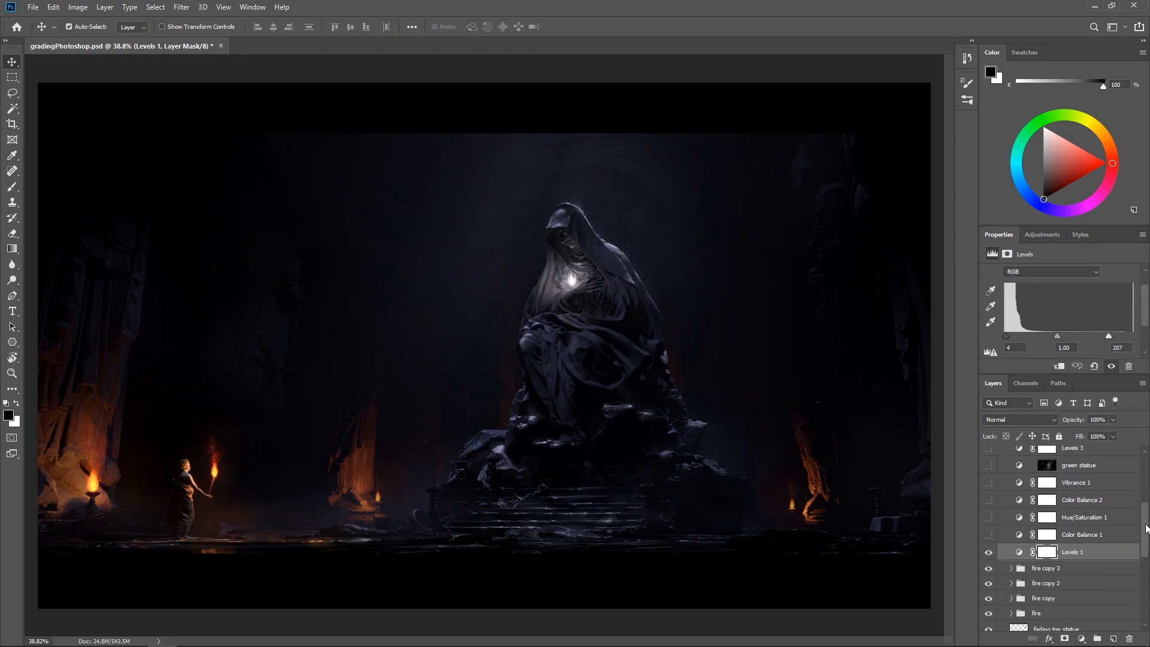
pyautogui.click(990, 553)
pyautogui.click(989, 553)
# Try lowering the white and raising the black output level of Levels 1, returning both to their original ends
pyautogui.moveTo(1148, 318); pyautogui.dragTo(1149, 328)
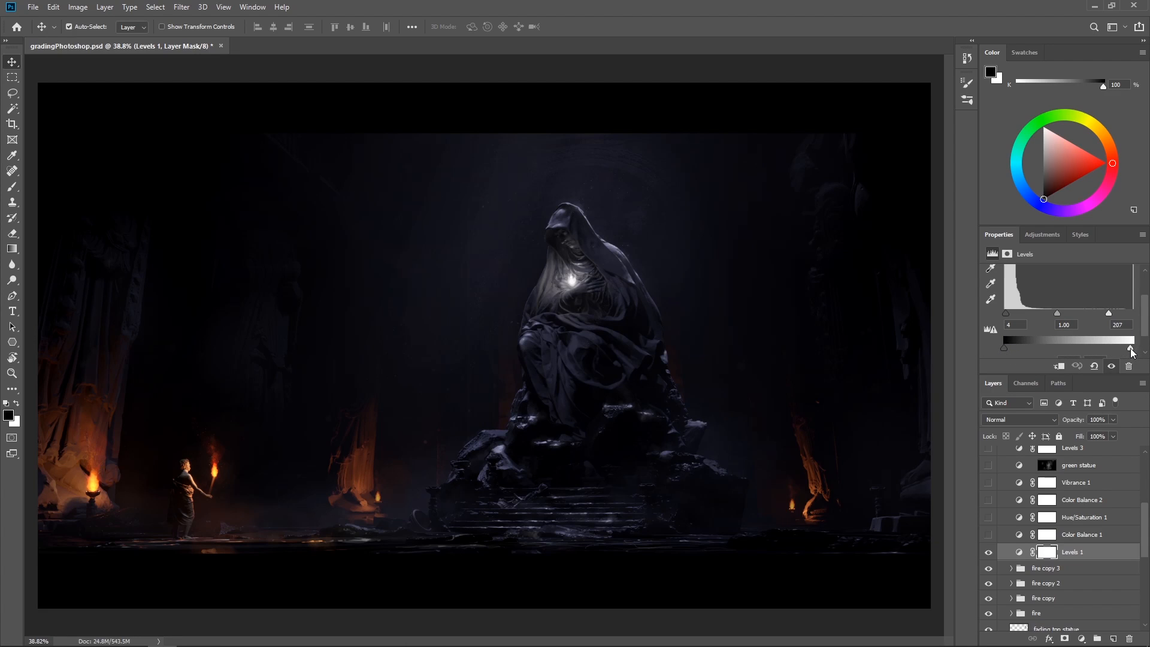
pyautogui.moveTo(1132, 348)
pyautogui.mouseDown()
pyautogui.moveTo(1108, 349)
pyautogui.moveTo(1134, 348)
pyautogui.mouseUp()
pyautogui.moveTo(1004, 347)
pyautogui.mouseDown()
pyautogui.moveTo(1017, 348)
pyautogui.moveTo(998, 349)
pyautogui.mouseUp()
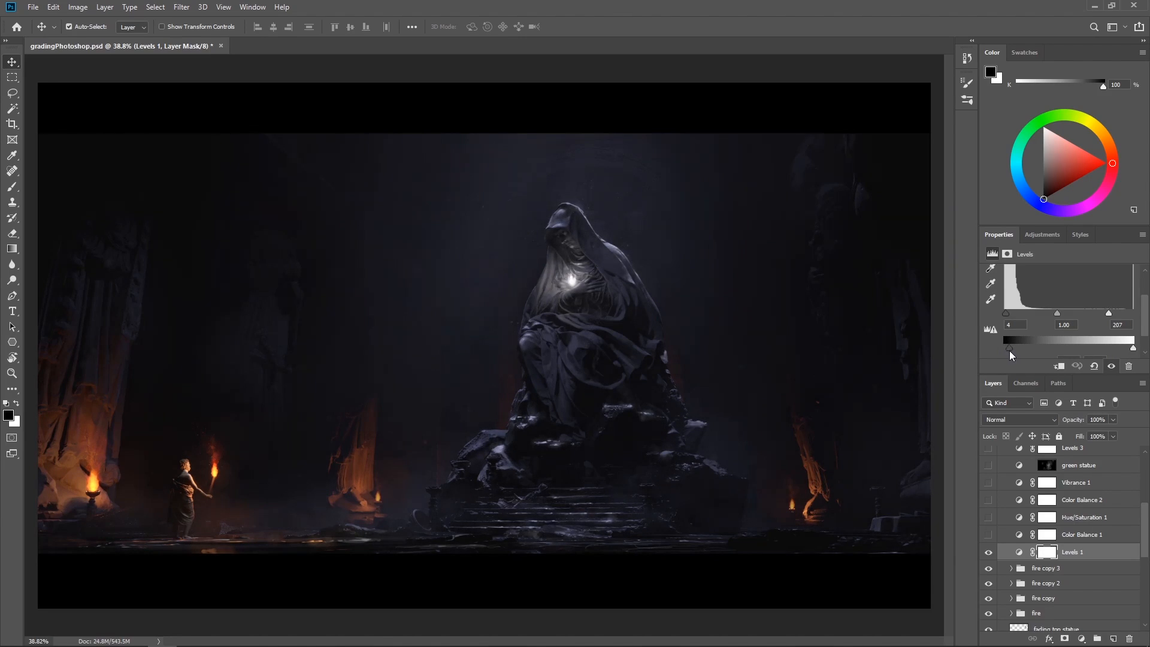
pyautogui.moveTo(1010, 351); pyautogui.dragTo(1002, 351)
# Try white input levels of 255 and 34 on Levels 1 and undo the changes
pyautogui.moveTo(1144, 329); pyautogui.dragTo(1036, 336)
pyautogui.moveTo(1026, 331); pyautogui.dragTo(1145, 338)
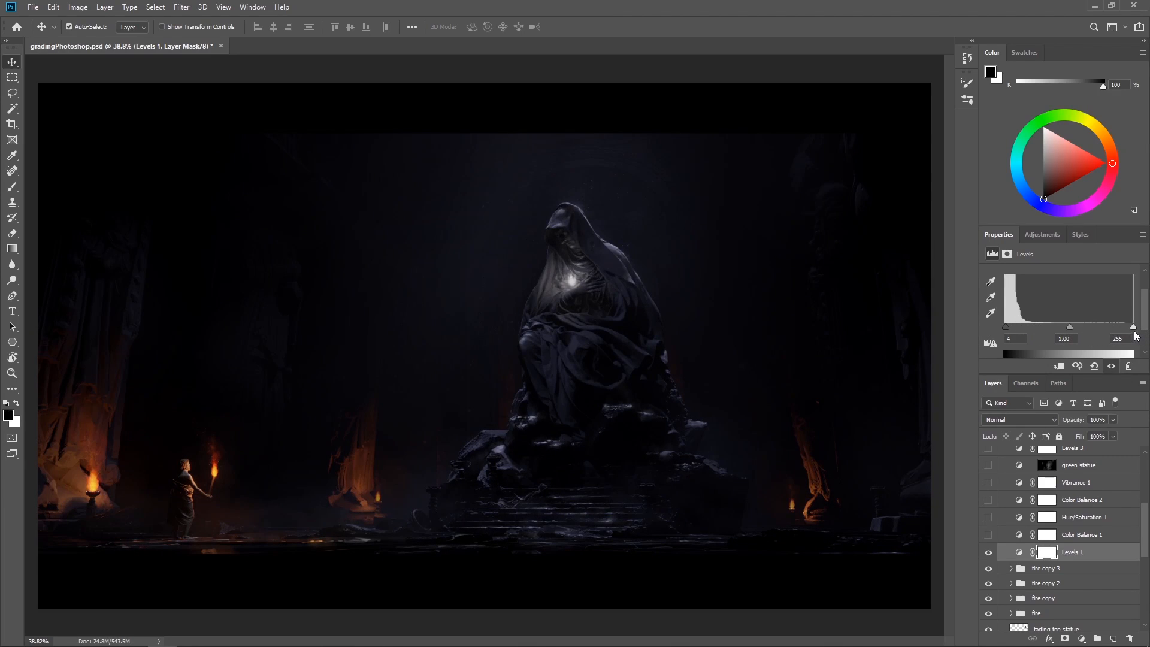
pyautogui.moveTo(1134, 327); pyautogui.dragTo(1035, 327)
pyautogui.hotkey('ctrl', 'z')
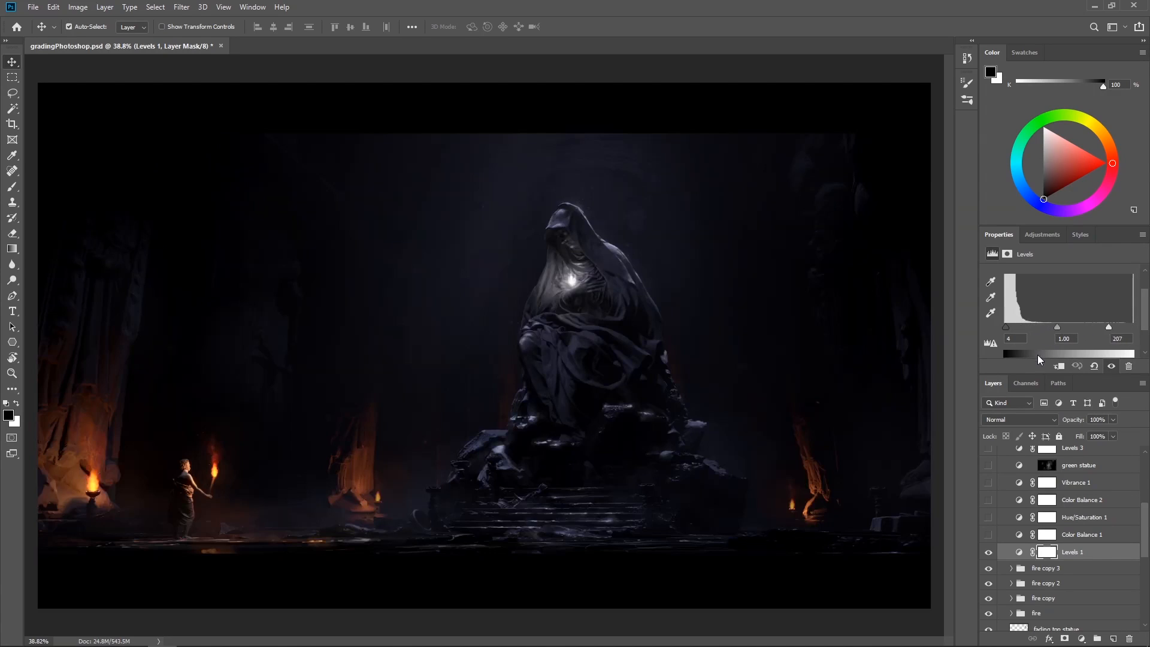
pyautogui.moveTo(1109, 327); pyautogui.dragTo(1022, 329)
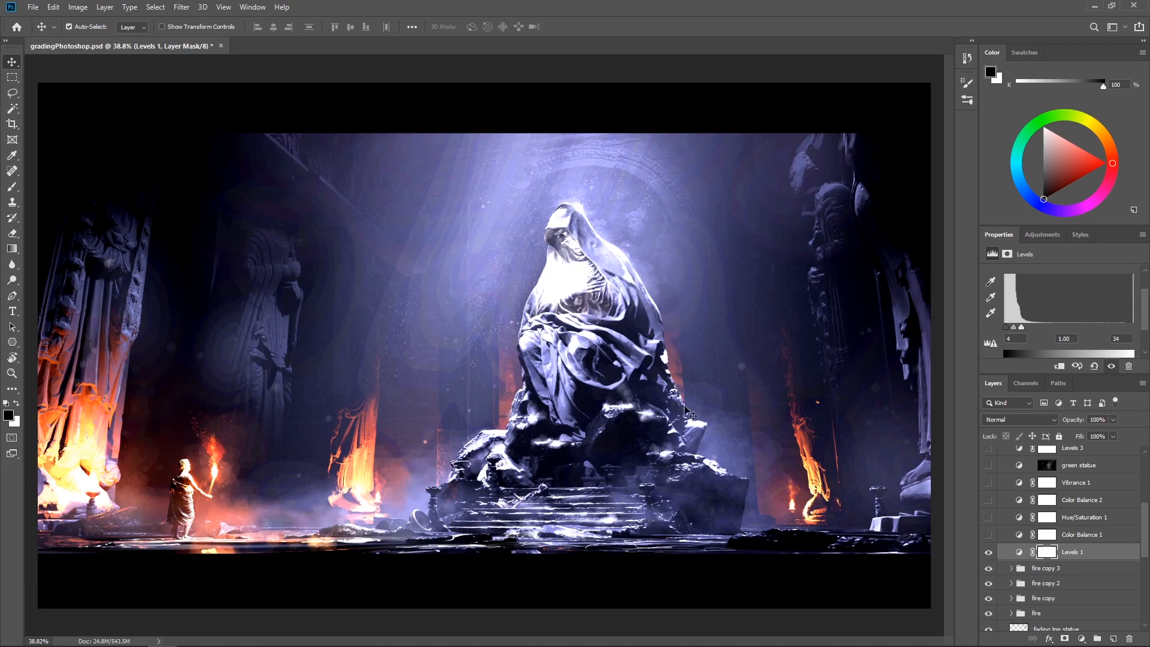
pyautogui.press('ctrl')
pyautogui.hotkey('ctrl', 'z')
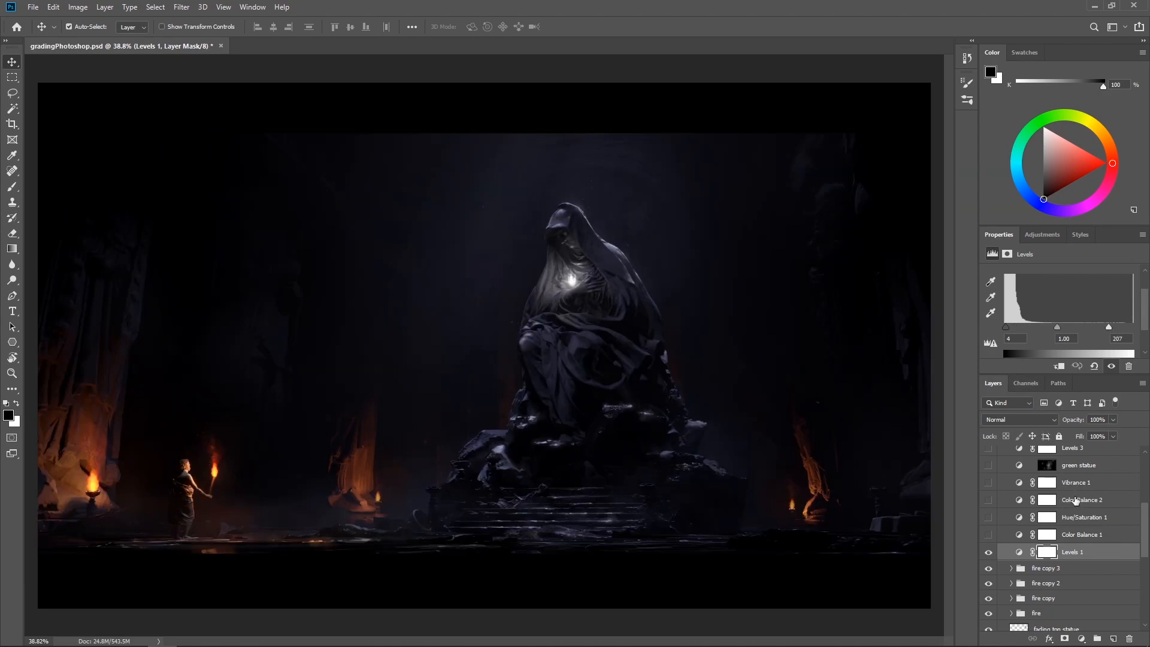
# Select the Color Balance 1 adjustment layer and make it visible
pyautogui.scroll(1, 1091, 519)
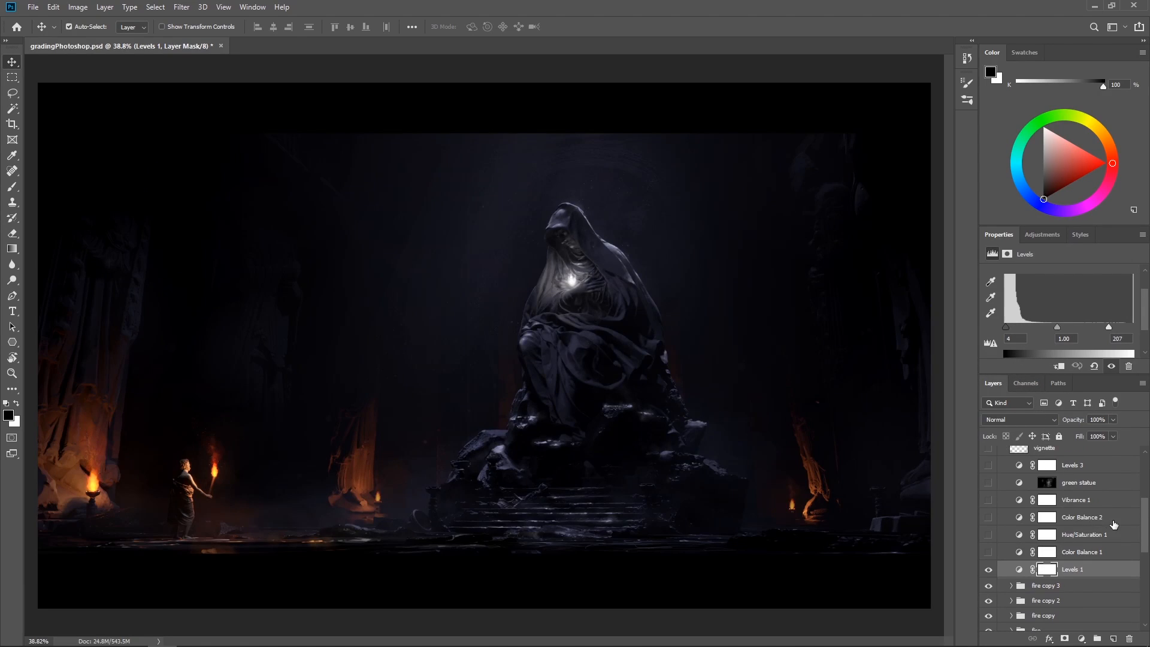
pyautogui.click(1081, 552)
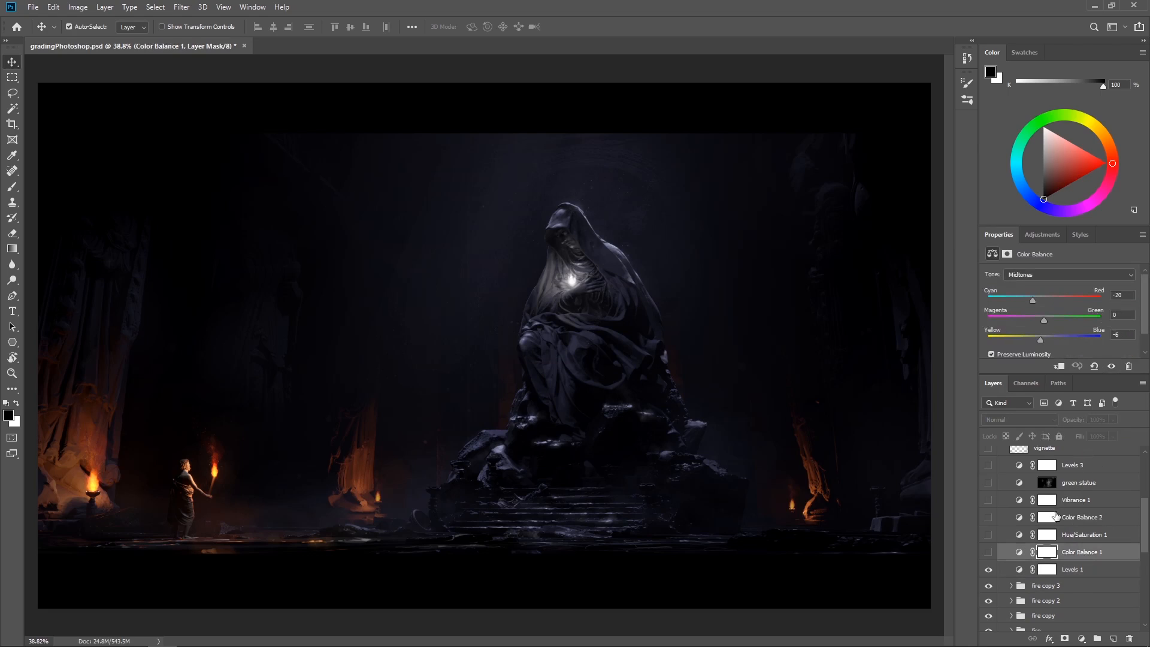
pyautogui.click(987, 553)
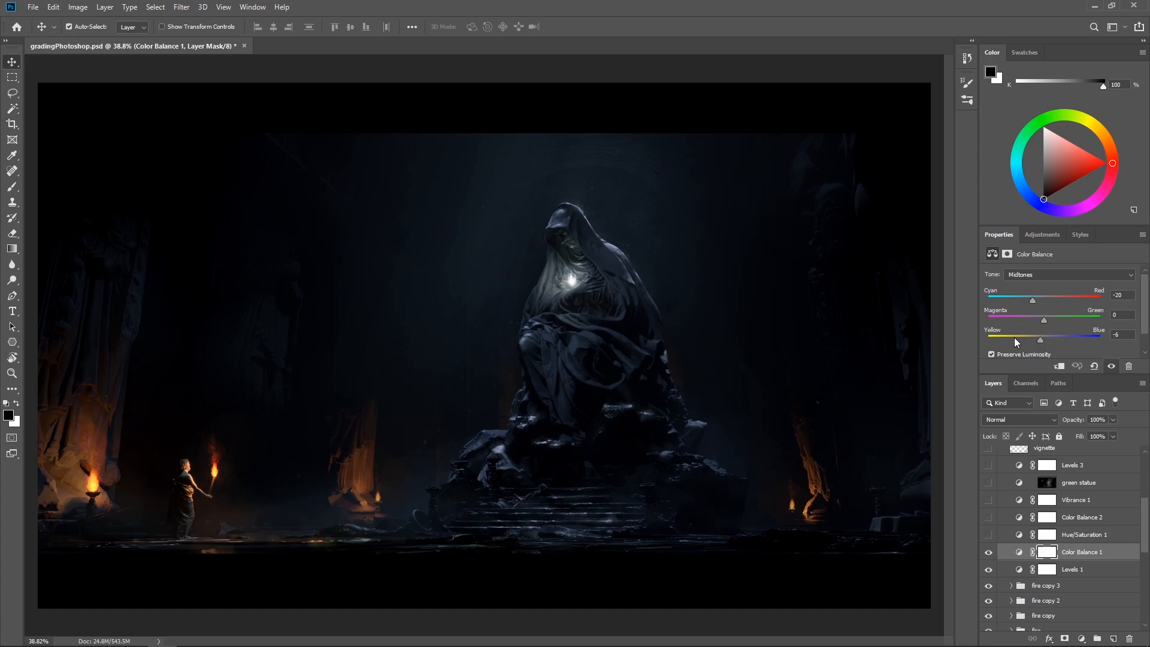
# Compare the image with Color Balance 1 off and on, and try shifting its midtones towards green
pyautogui.click(989, 553)
pyautogui.click(988, 552)
pyautogui.click(989, 557)
pyautogui.click(988, 557)
pyautogui.moveTo(1045, 321); pyautogui.dragTo(1059, 321)
# Make the Hue/Saturation 1 and Color Balance 2 adjustments visible, selecting each and comparing Hue/Saturation 1 off and on
pyautogui.scroll(1, 1059, 547)
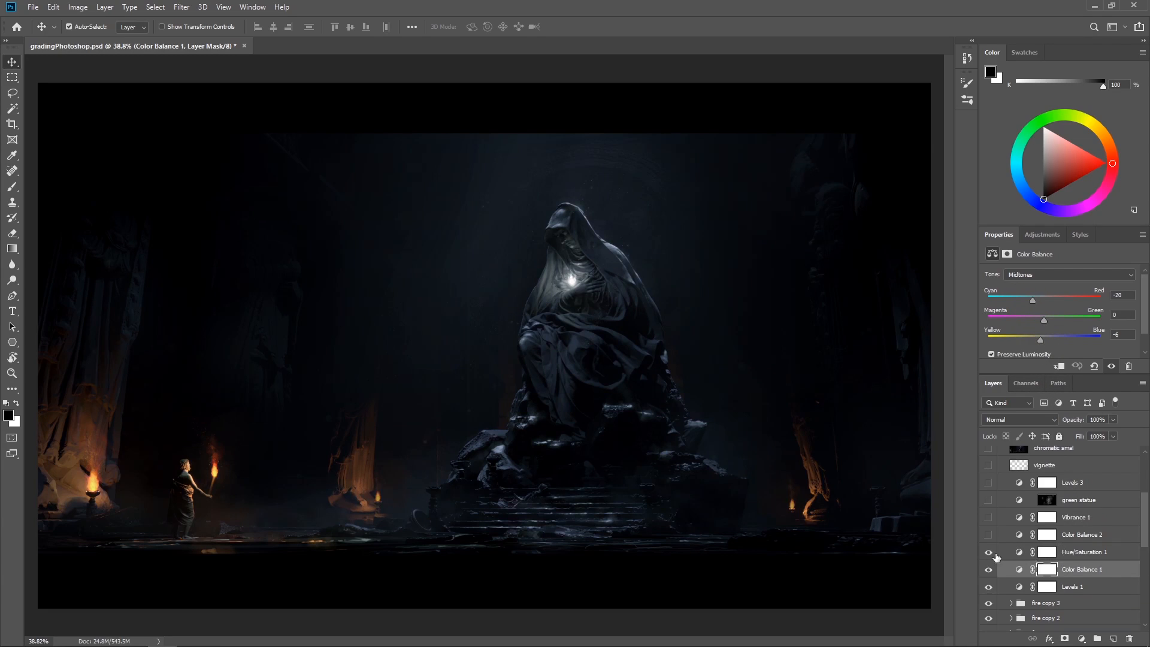
pyautogui.click(1006, 555)
pyautogui.click(988, 553)
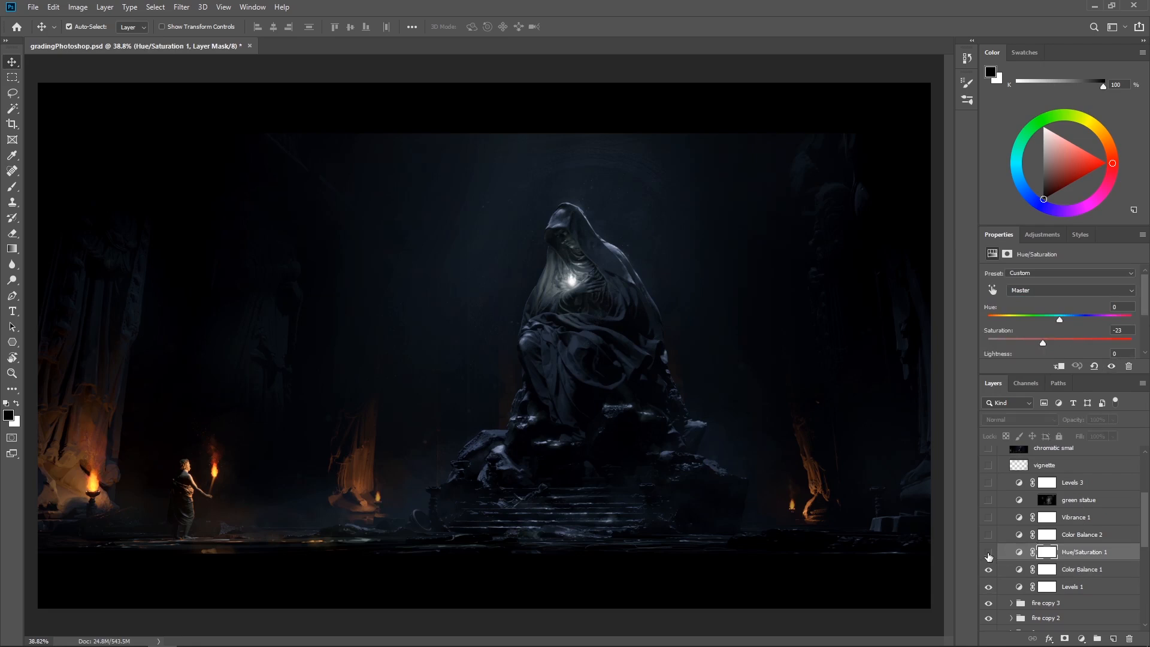
pyautogui.click(988, 553)
pyautogui.click(988, 554)
pyautogui.click(989, 554)
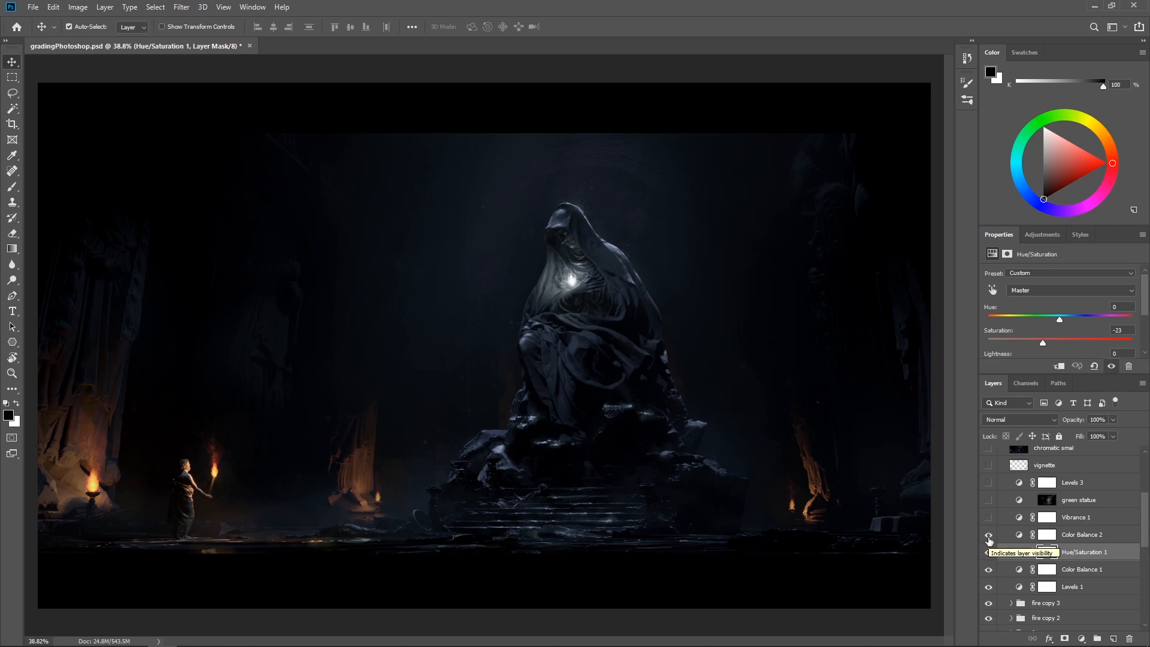
pyautogui.click(1009, 537)
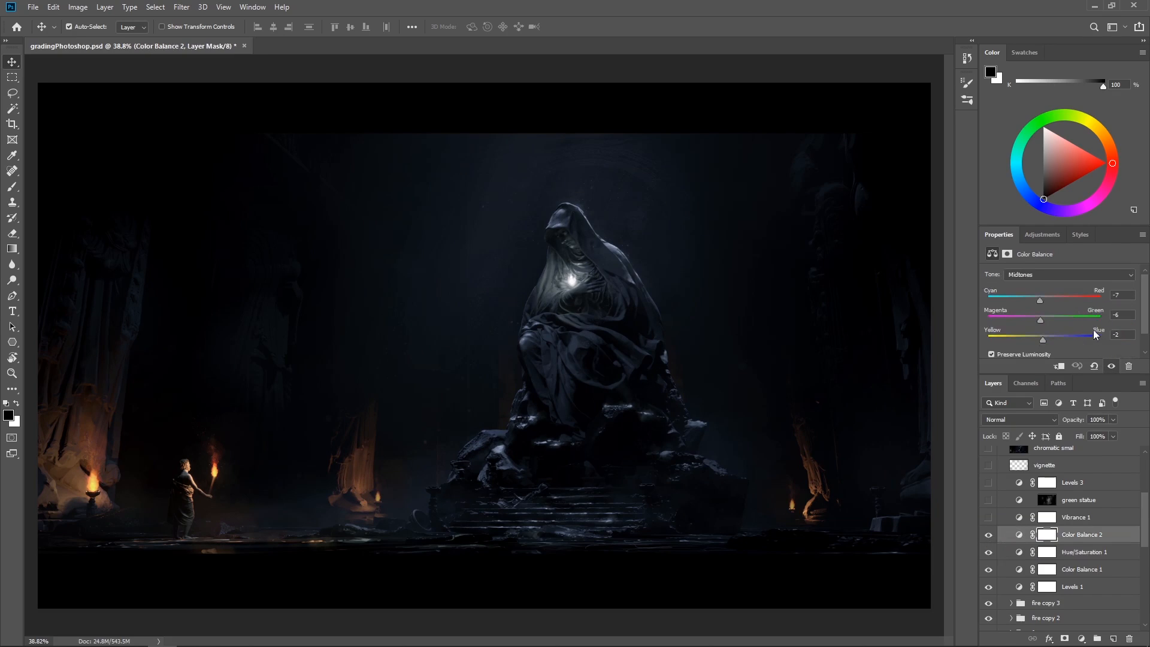
# Make the Vibrance 1 adjustment visible, select it and set its saturation to +100
pyautogui.click(989, 519)
pyautogui.click(1004, 519)
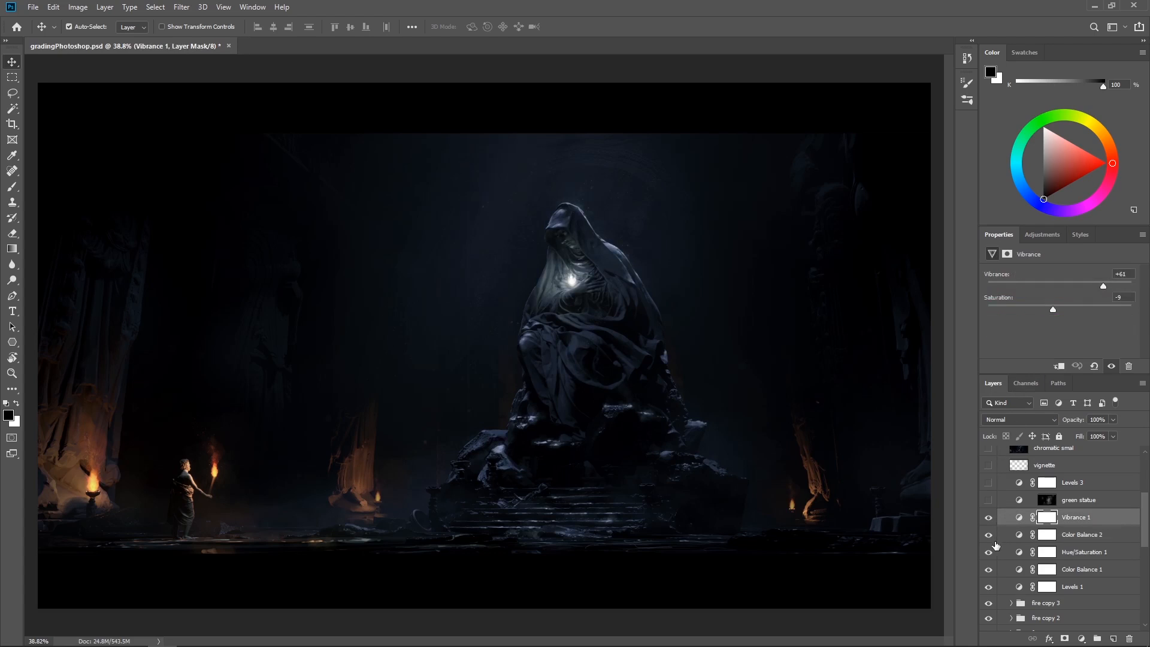
pyautogui.moveTo(1053, 310); pyautogui.dragTo(1147, 316)
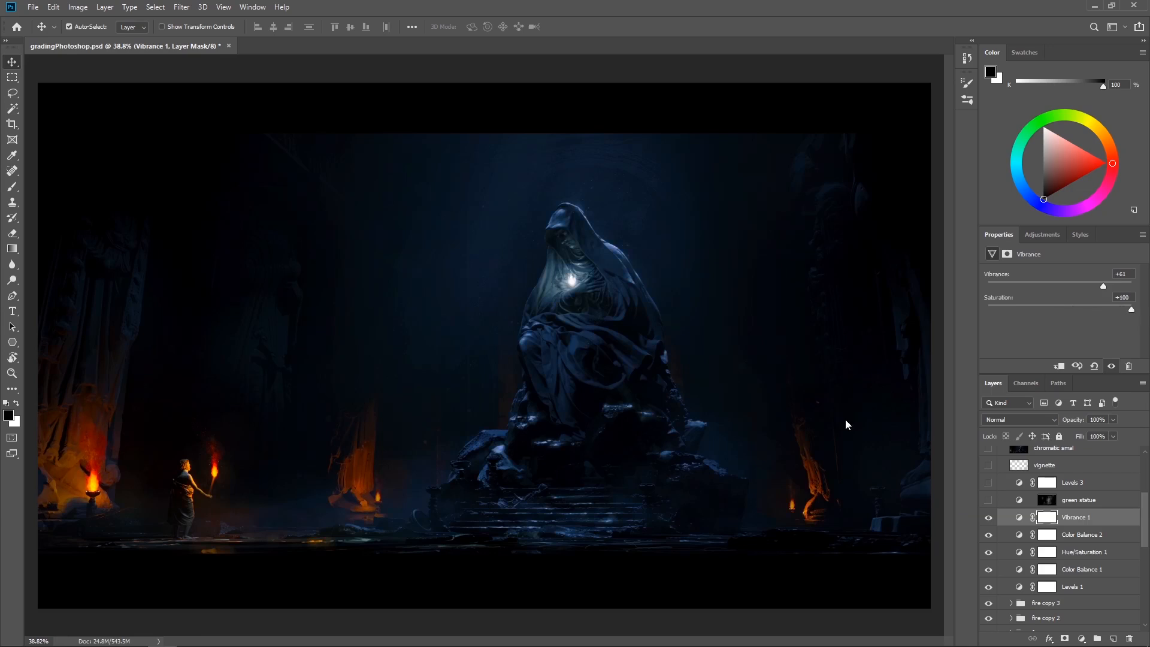
# Undo the saturation change on Vibrance 1, try stronger vibrance amounts for comparison, and undo the vibrance trial
pyautogui.hotkey('ctrl', 'z')
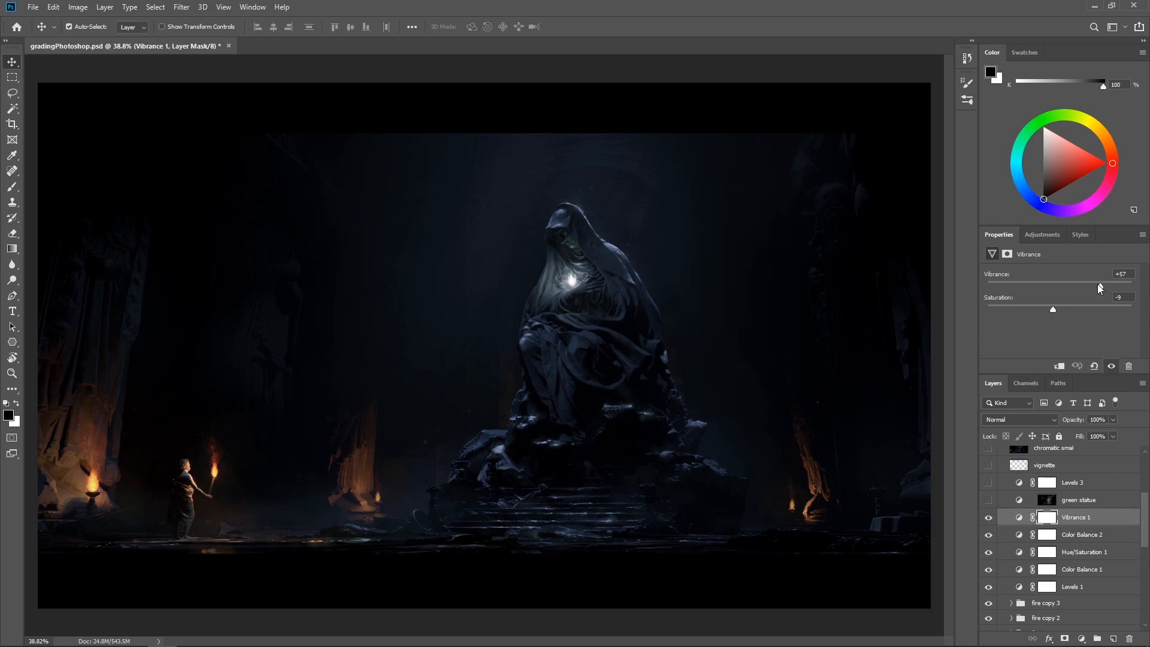
pyautogui.moveTo(1104, 286); pyautogui.dragTo(1148, 290)
pyautogui.moveTo(1132, 286); pyautogui.dragTo(1102, 289)
pyautogui.moveTo(1103, 286); pyautogui.dragTo(1132, 292)
pyautogui.hotkey('ctrl', 'z')
# Select the green statue colour balance adjustment, make it visible, and compare the image with it off and on
pyautogui.scroll(1, 1115, 536)
pyautogui.scroll(1, 1116, 536)
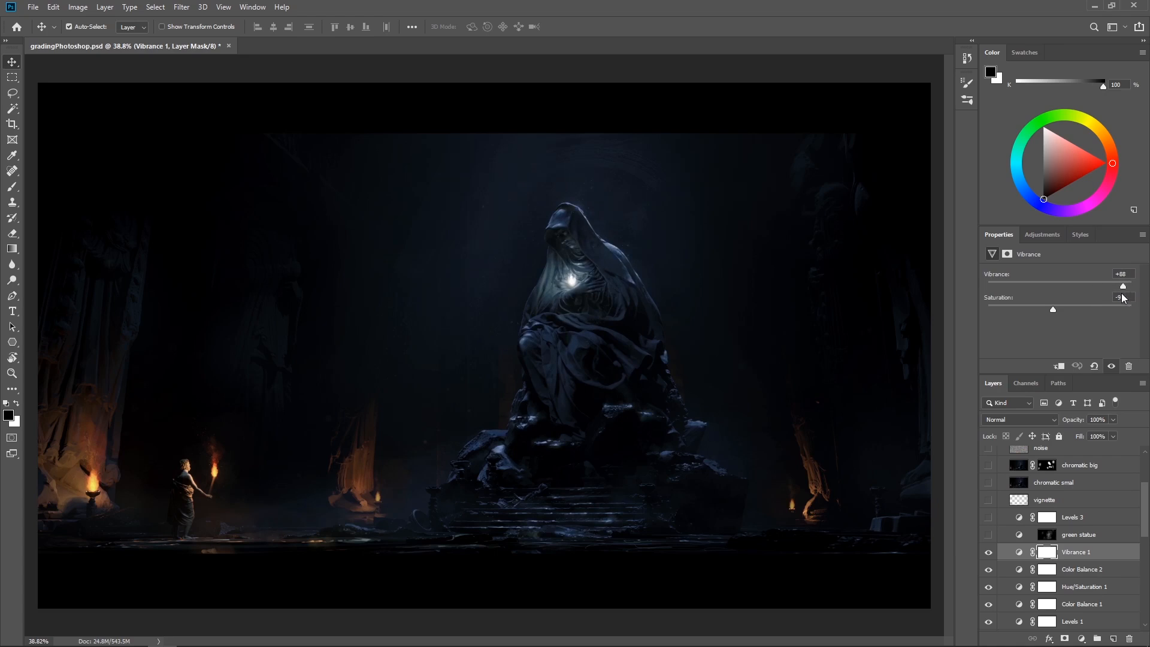
pyautogui.scroll(1, 1118, 553)
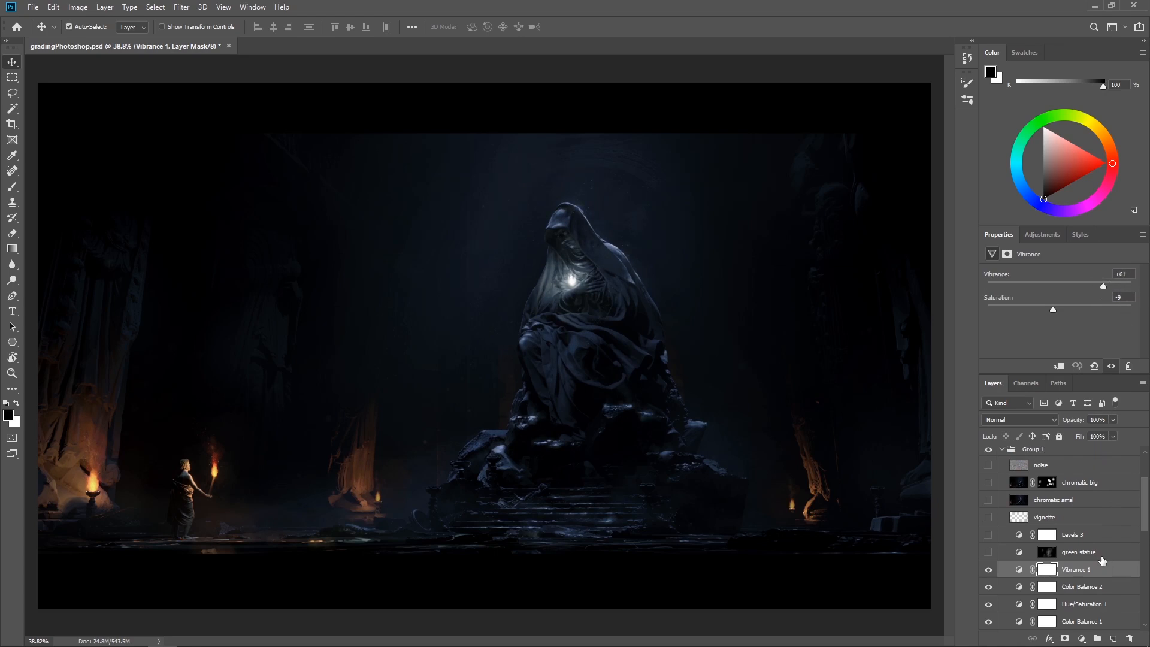
pyautogui.click(1094, 557)
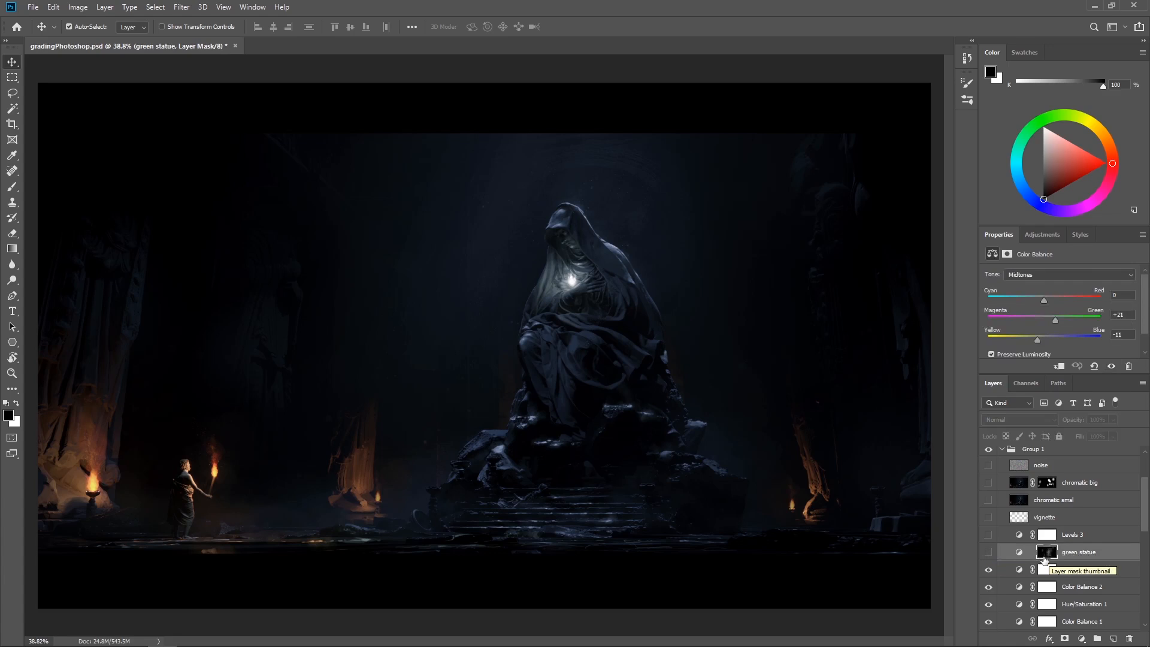
pyautogui.click(987, 552)
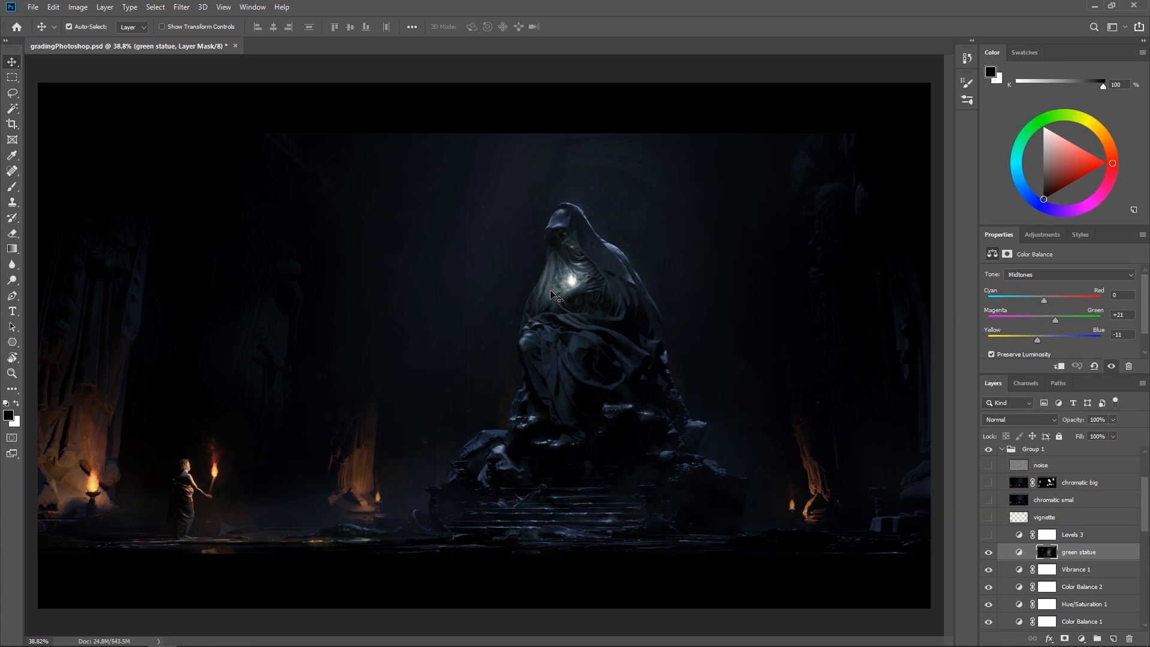
pyautogui.click(1019, 552)
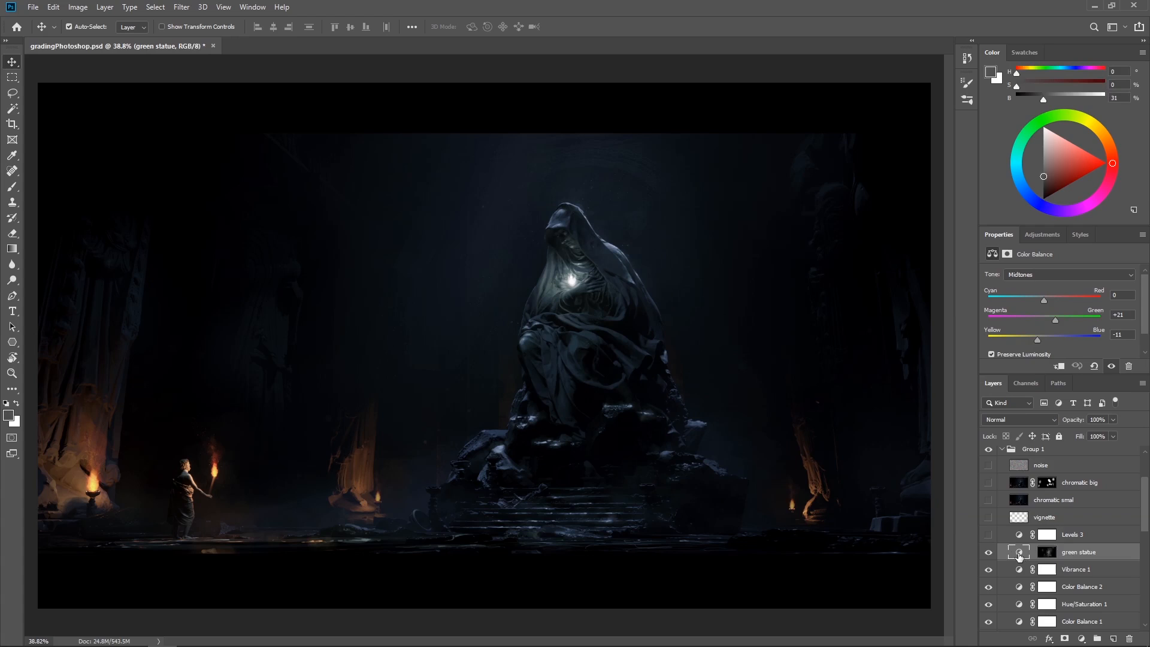
pyautogui.click(988, 552)
pyautogui.click(988, 552)
# Make the Levels 3 adjustment visible and compare the image with it off and on
pyautogui.click(989, 535)
pyautogui.click(989, 535)
pyautogui.click(989, 535)
pyautogui.scroll(-2, 1042, 553)
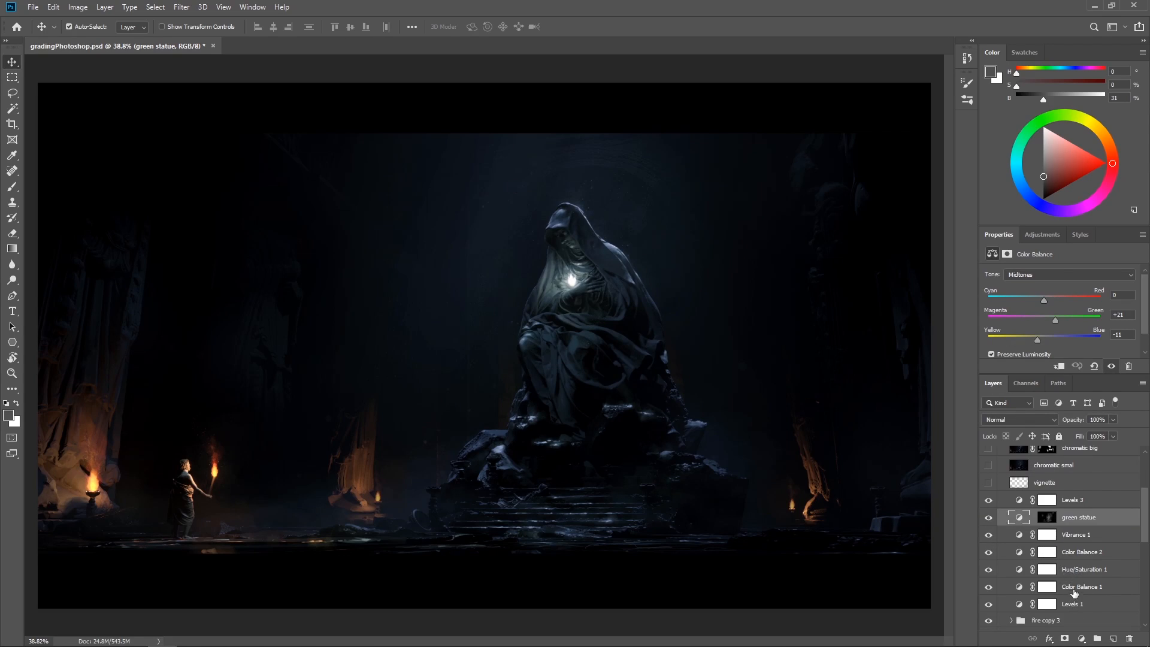
pyautogui.scroll(2, 1073, 590)
pyautogui.scroll(-2, 1075, 589)
pyautogui.scroll(2, 1073, 585)
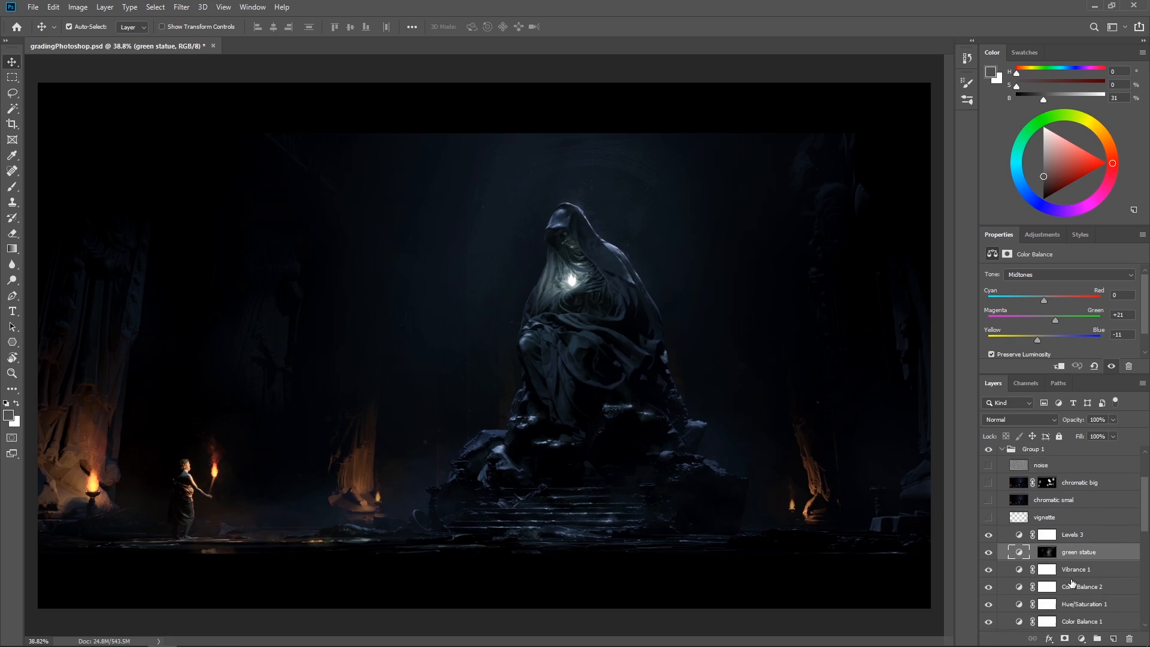
pyautogui.click(989, 535)
pyautogui.click(989, 535)
pyautogui.click(989, 535)
pyautogui.click(989, 536)
# Make the vignette layer visible and compare the image with it off and on
pyautogui.scroll(3, 1043, 569)
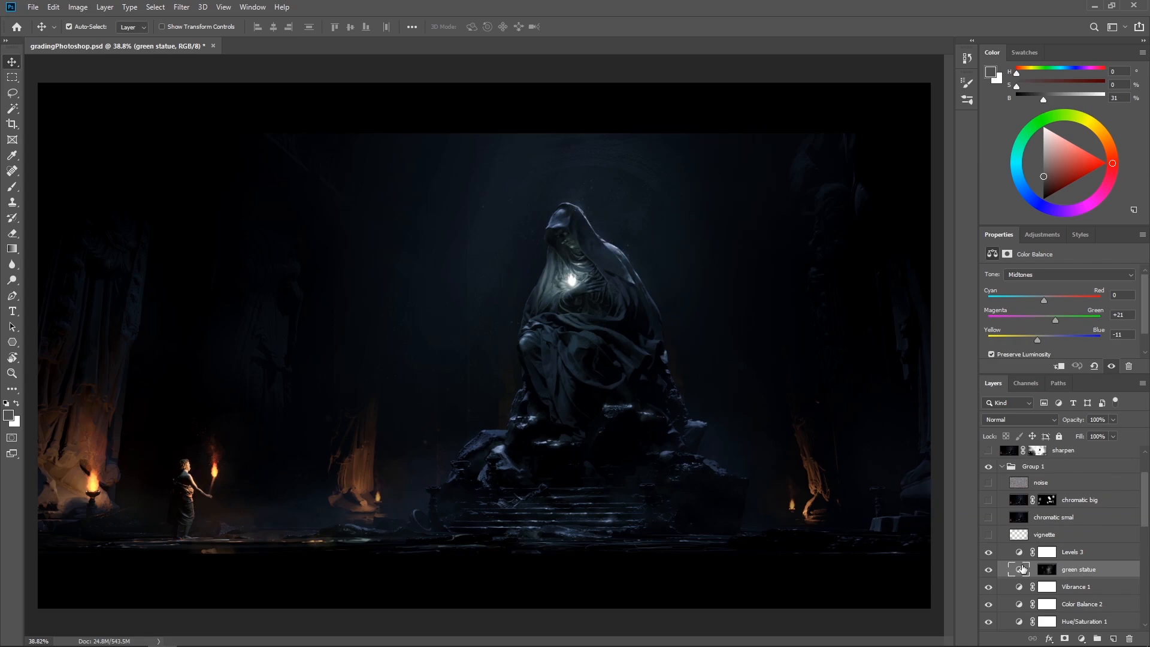
pyautogui.scroll(1, 1042, 569)
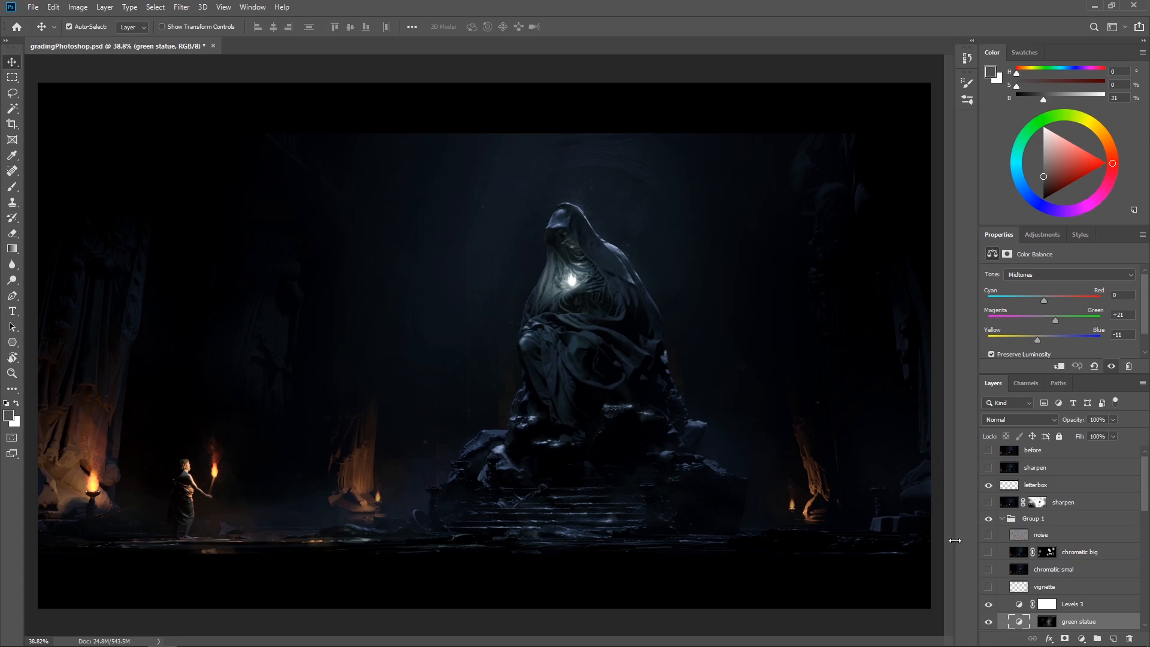
pyautogui.click(989, 587)
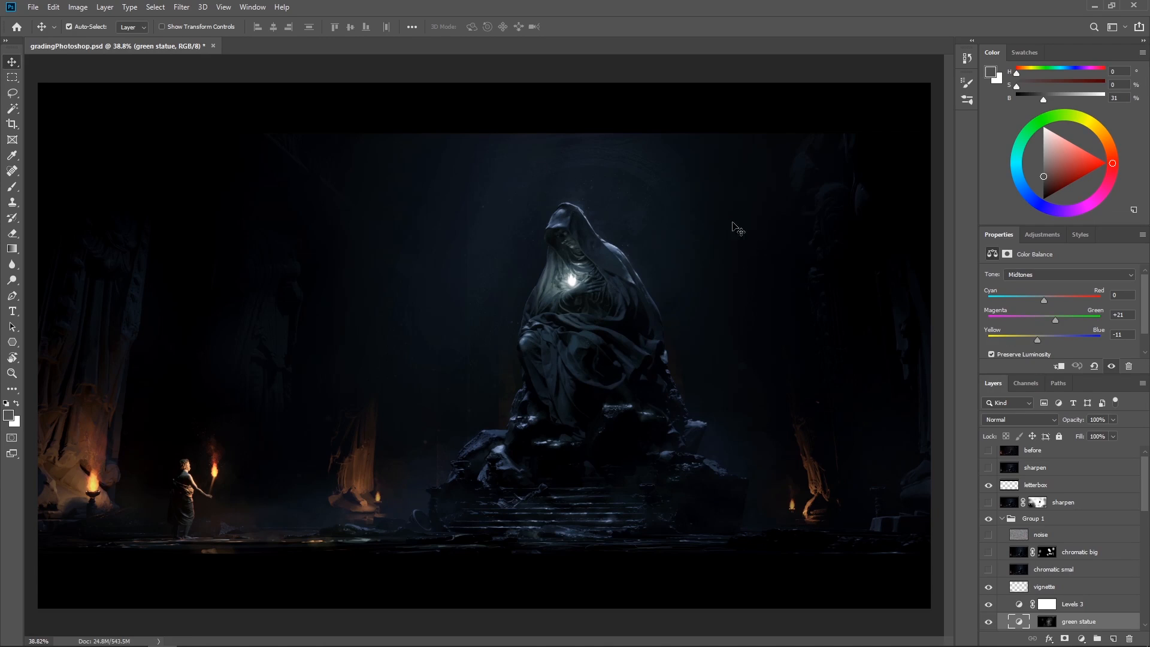
pyautogui.click(989, 587)
pyautogui.click(988, 587)
pyautogui.click(989, 587)
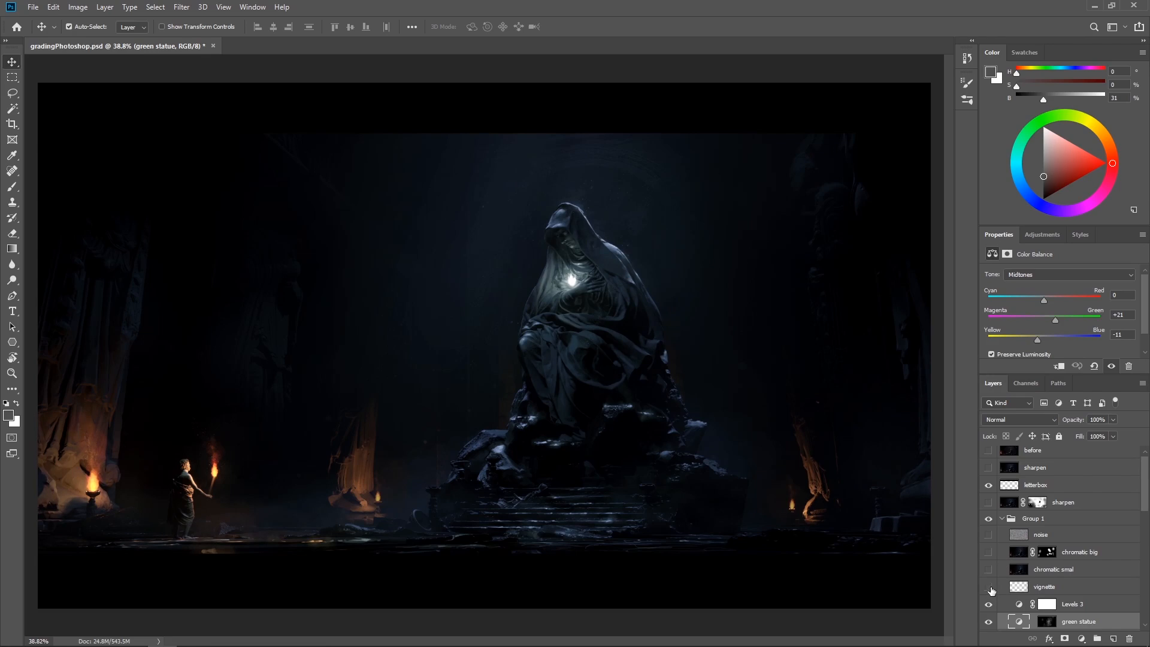
pyautogui.click(989, 587)
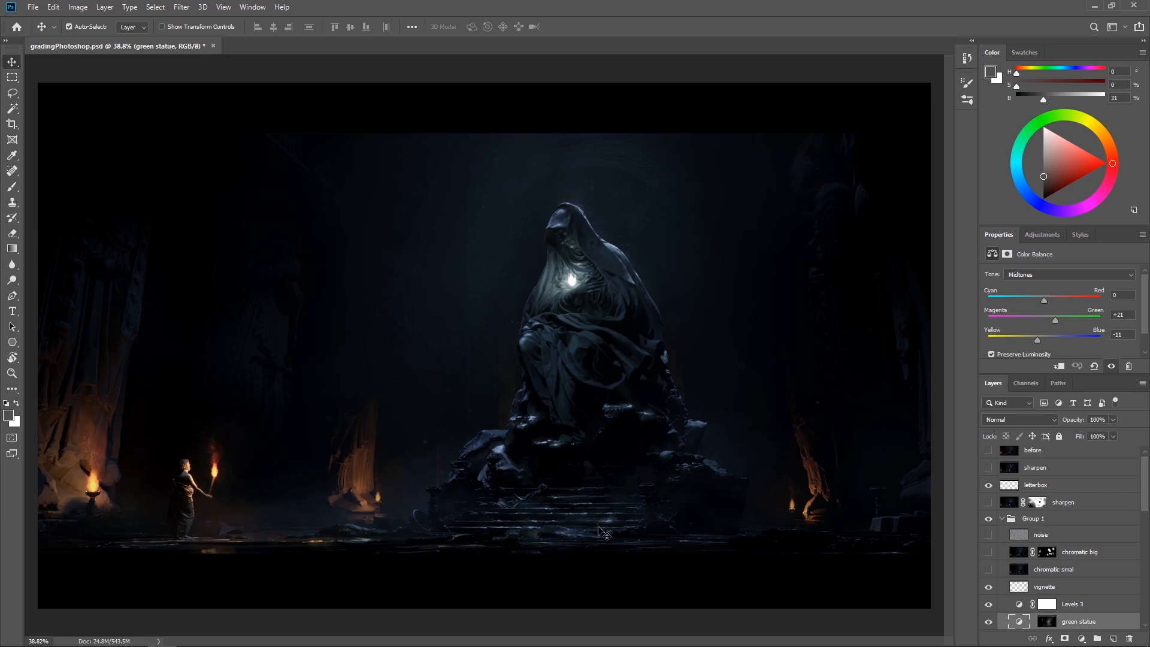
# Select the chromatic smal layer and make it visible
pyautogui.scroll(1, 1102, 596)
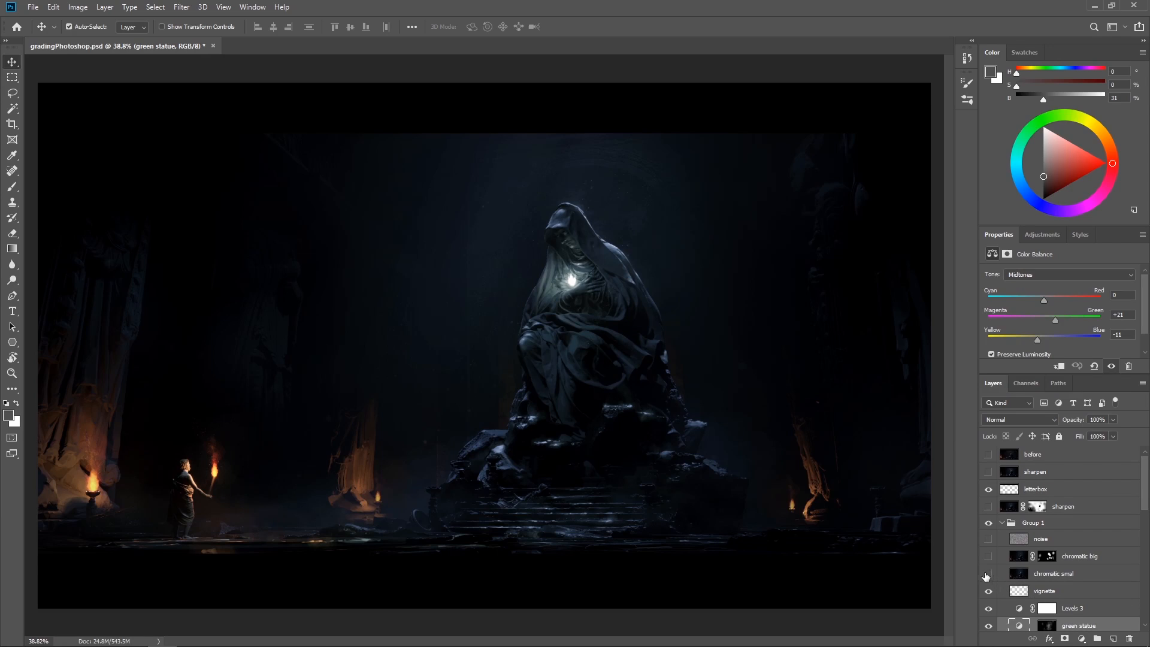
pyautogui.click(1056, 575)
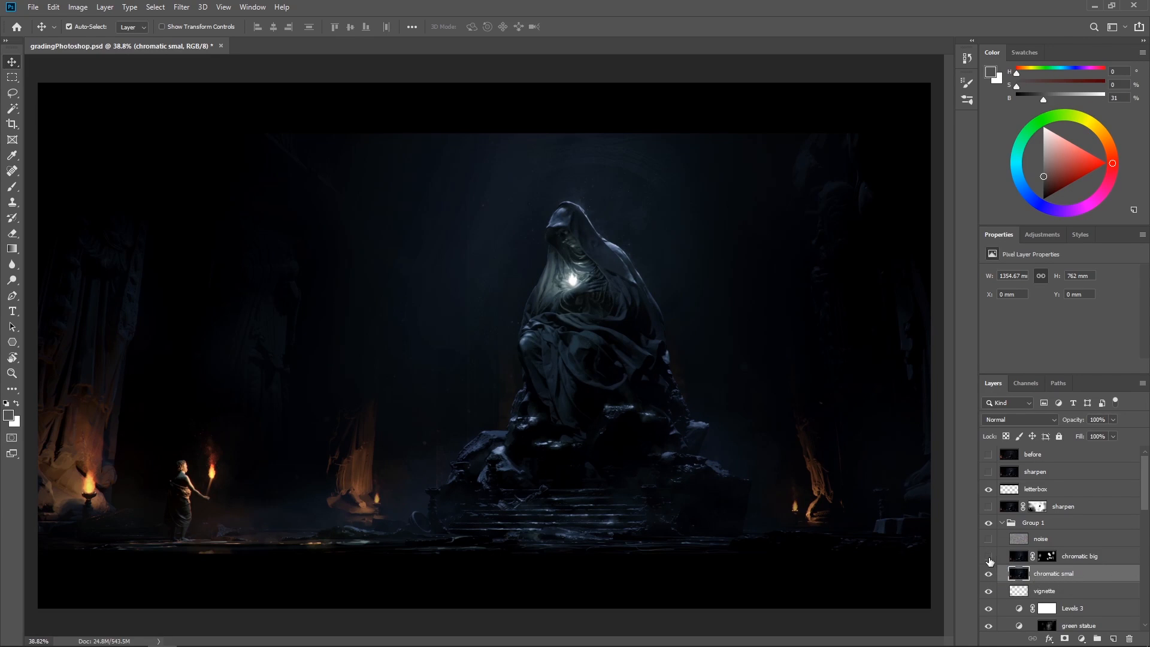
# Compare chromatic smal off and on at 200% around the torch-bearing figure and the fire bowl beside it
pyautogui.hotkey('ctrl', '+')
pyautogui.hotkey('ctrl', '+')
pyautogui.hotkey('ctrl', '+')
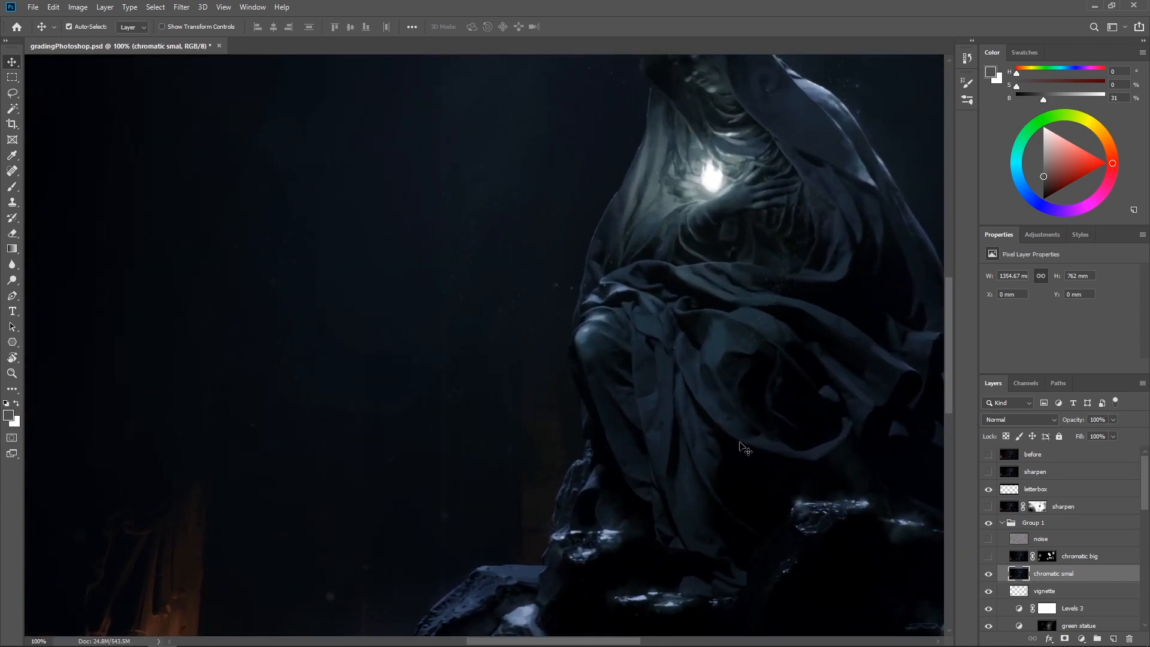
pyautogui.moveTo(342, 379); pyautogui.dragTo(540, 270)
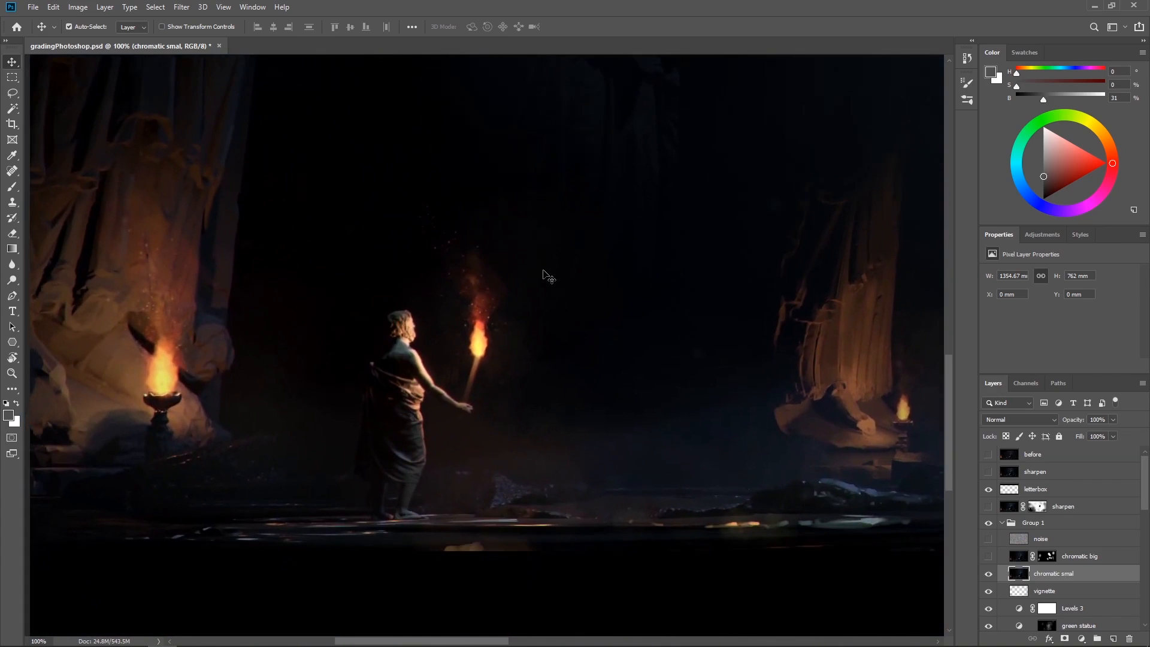
pyautogui.hotkey('ctrl', '+')
pyautogui.moveTo(421, 321); pyautogui.dragTo(626, 239)
pyautogui.moveTo(496, 288); pyautogui.dragTo(616, 290)
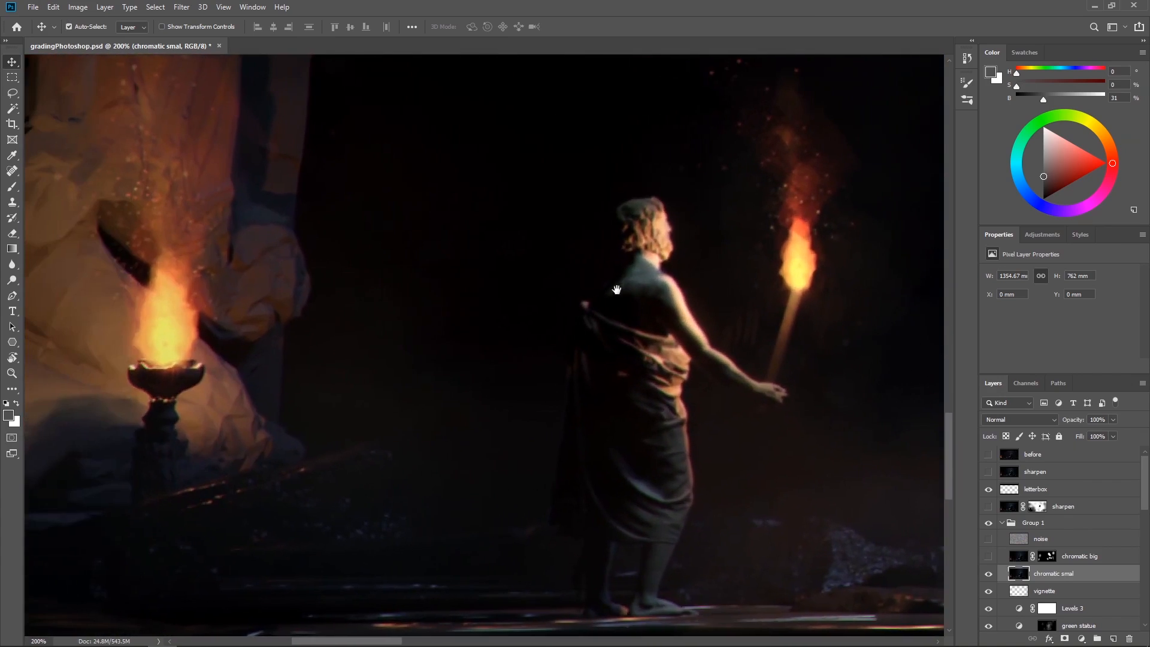
pyautogui.click(989, 575)
pyautogui.click(989, 574)
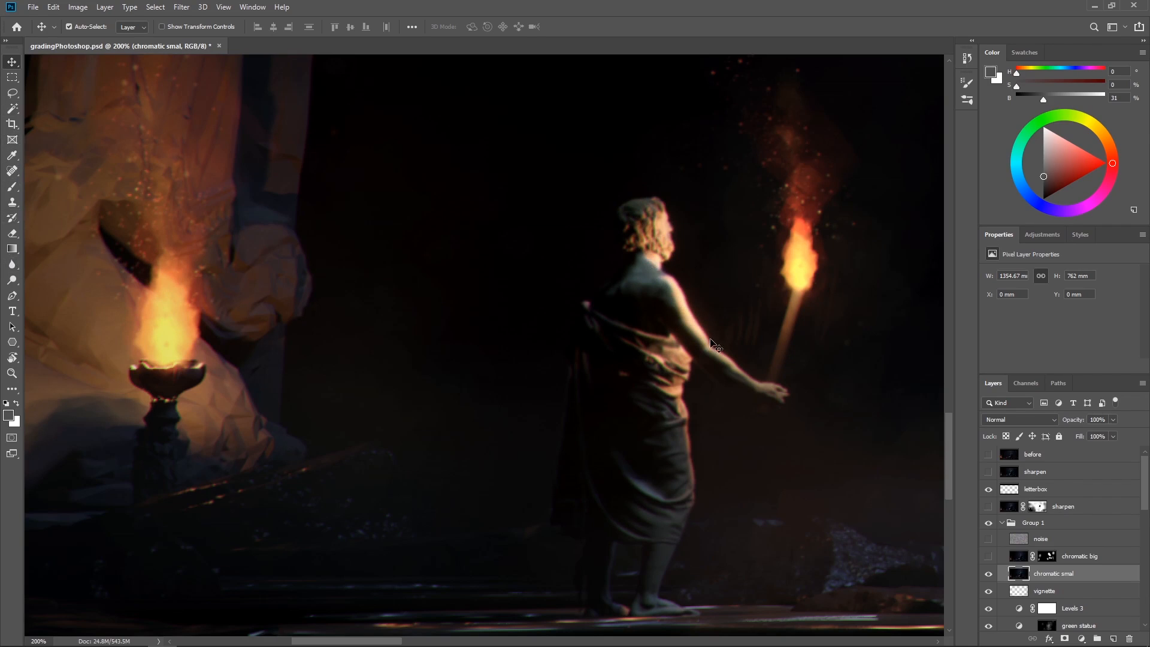
pyautogui.click(989, 575)
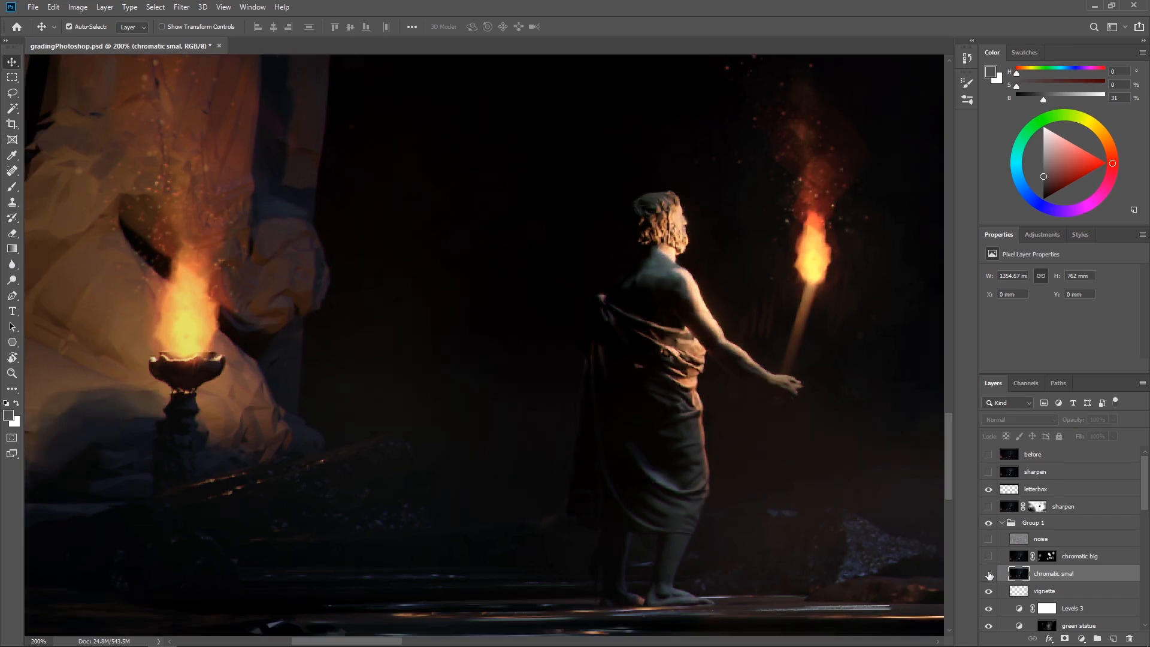
pyautogui.click(989, 575)
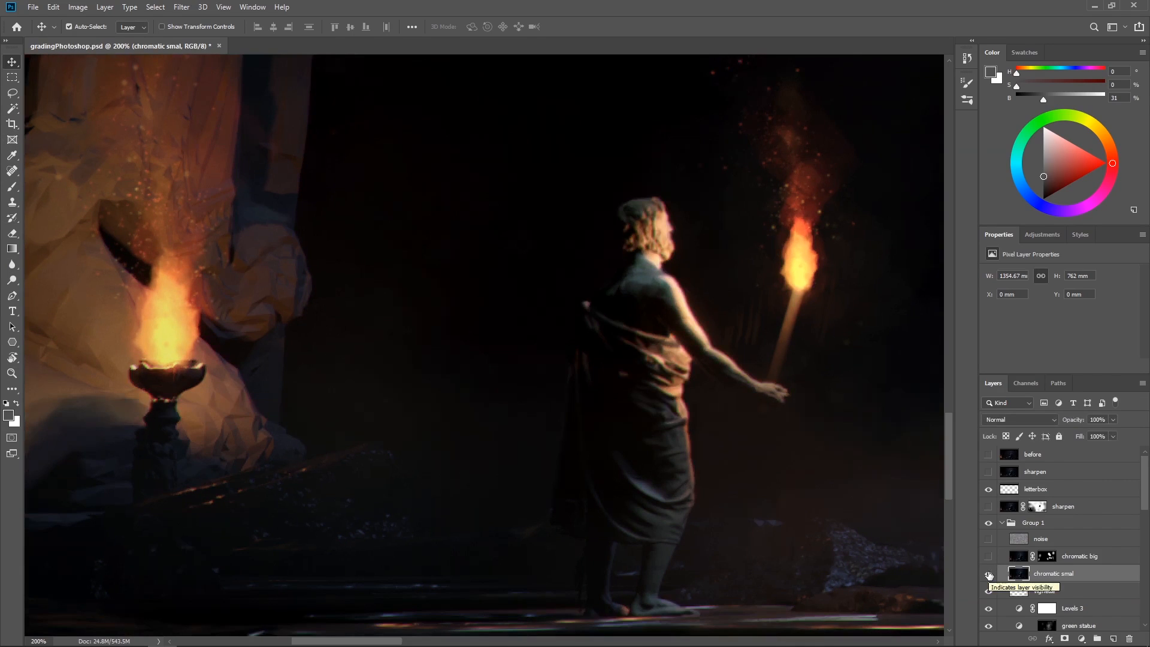
pyautogui.click(988, 575)
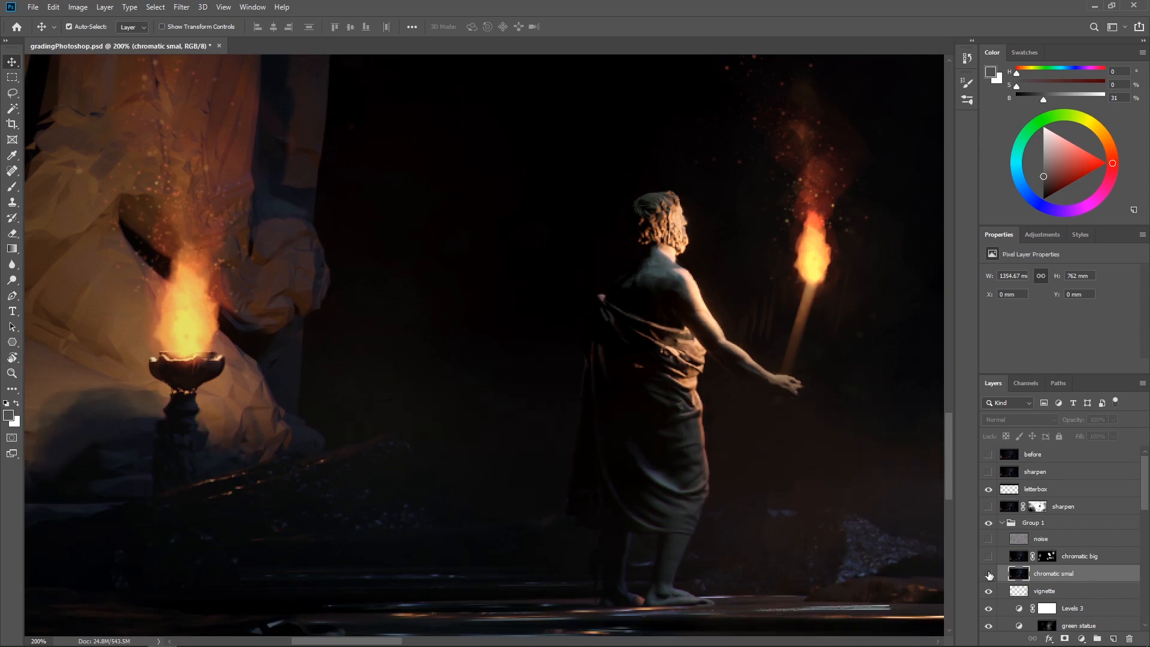
pyautogui.click(988, 575)
pyautogui.click(989, 575)
pyautogui.click(989, 575)
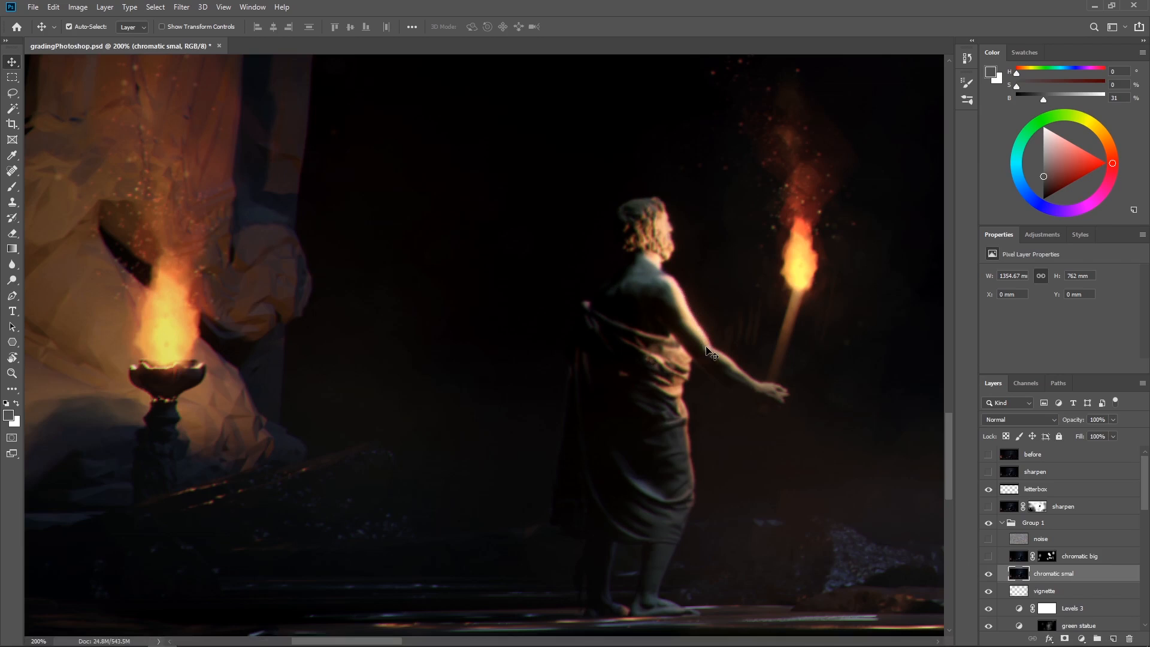
# Examine the chromatic aberration across the whole image in full-screen view, from the torch-bearing figure to the central statue
pyautogui.hotkey('ctrl', '-')
pyautogui.hotkey('ctrl', '-')
pyautogui.hotkey('ctrl', '-')
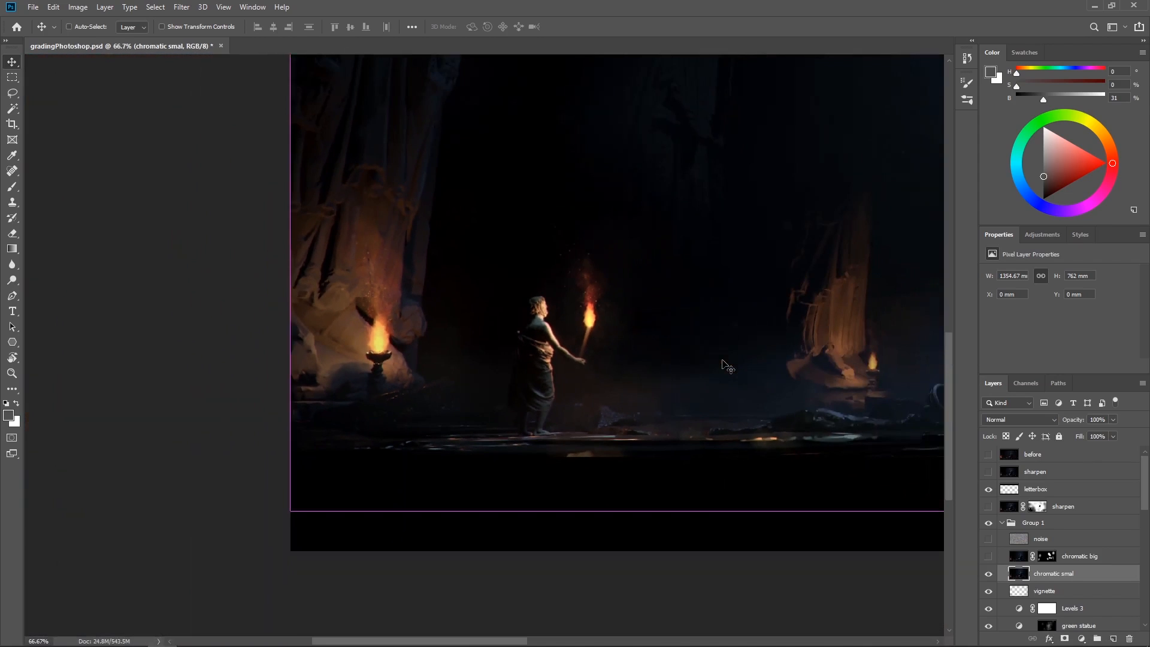
pyautogui.hotkey('ctrl', '-')
pyautogui.hotkey('ctrl', '+')
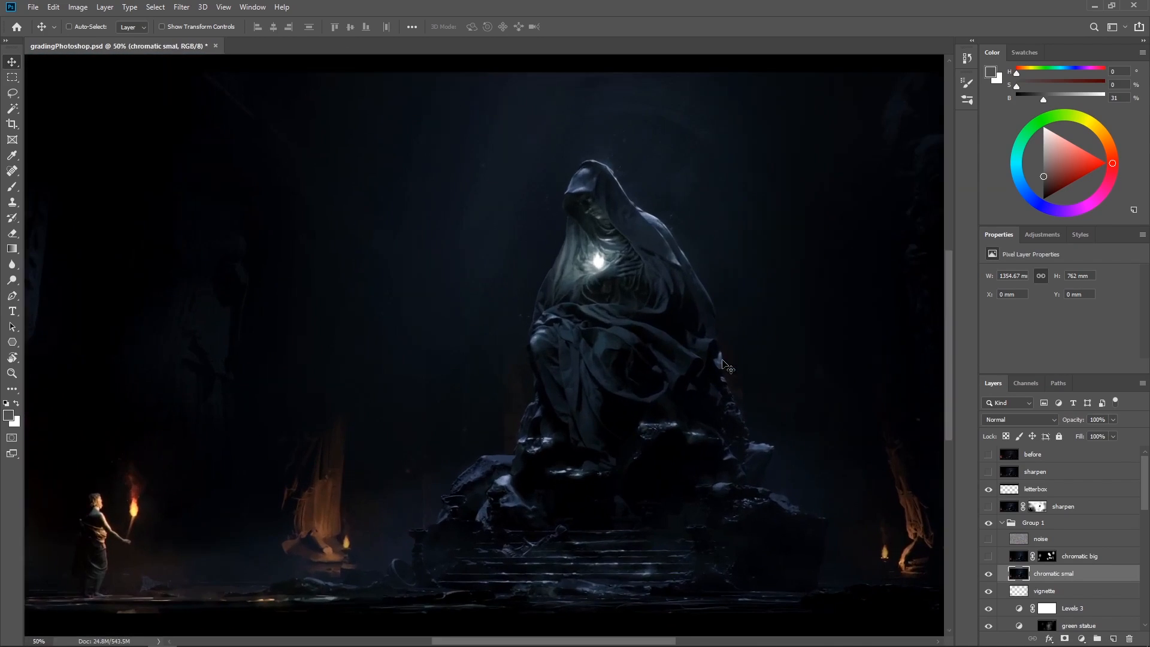
pyautogui.hotkey('ctrl', '-')
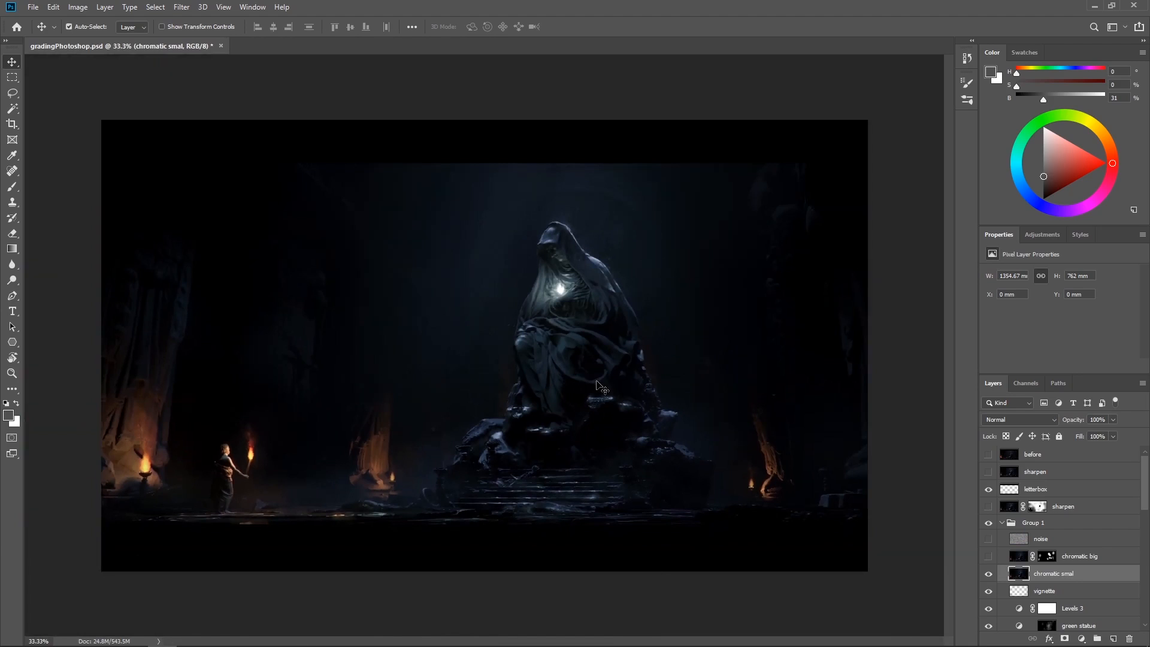
pyautogui.press('f')
pyautogui.press('f')
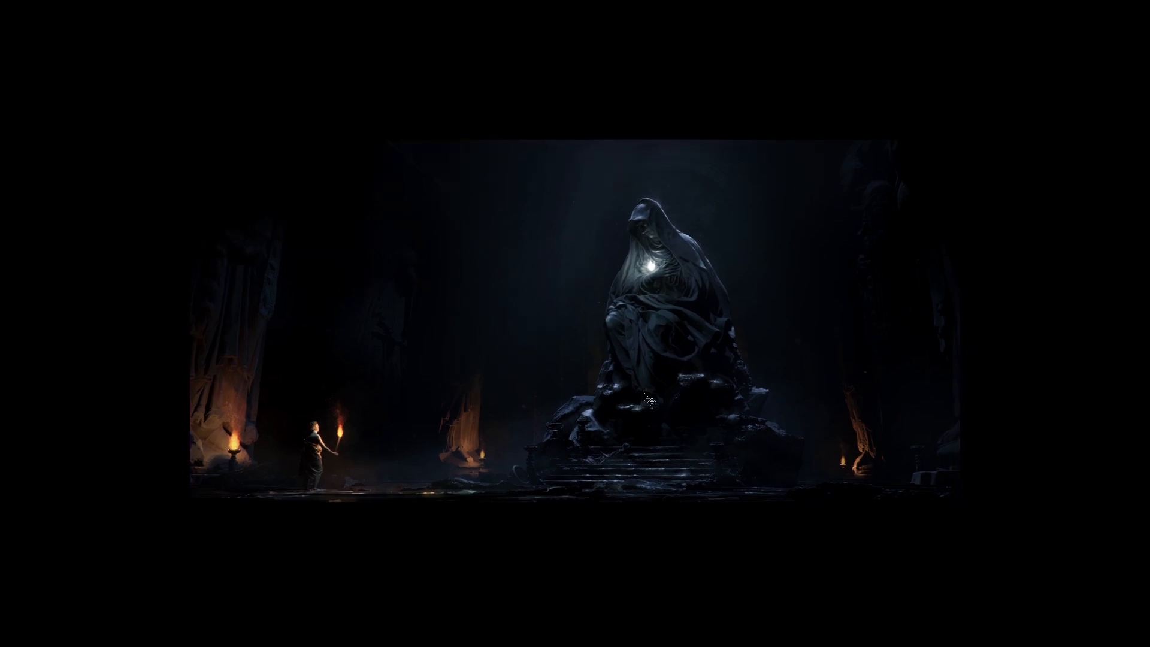
pyautogui.hotkey('ctrl', '+')
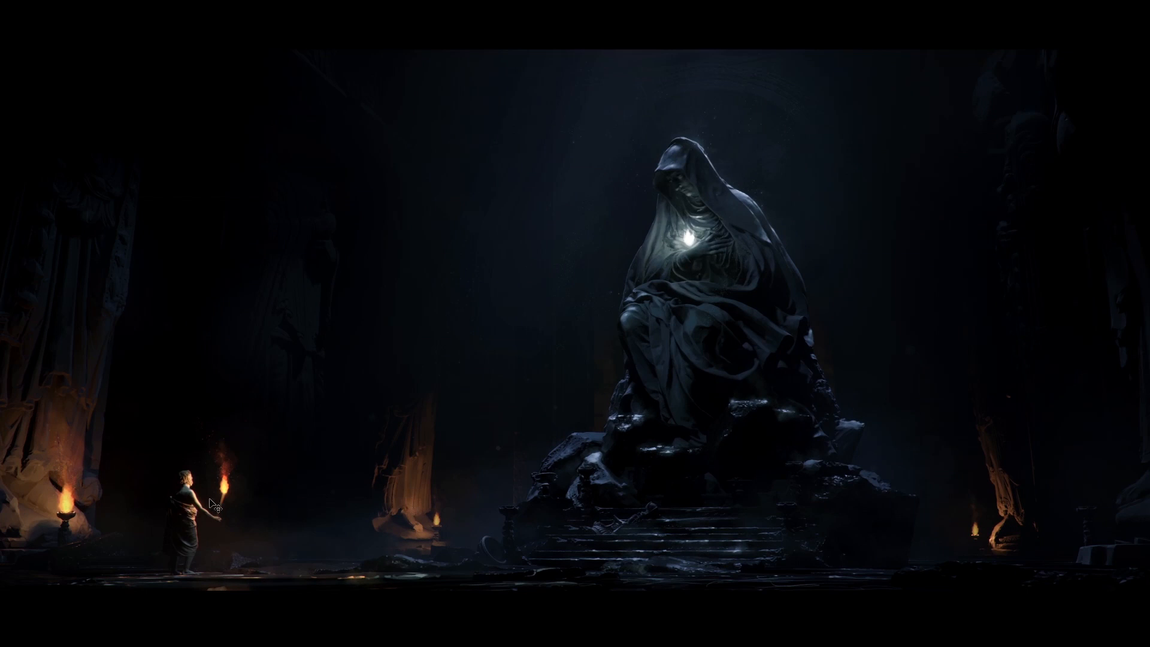
pyautogui.press('f')
pyautogui.moveTo(441, 444); pyautogui.dragTo(581, 371)
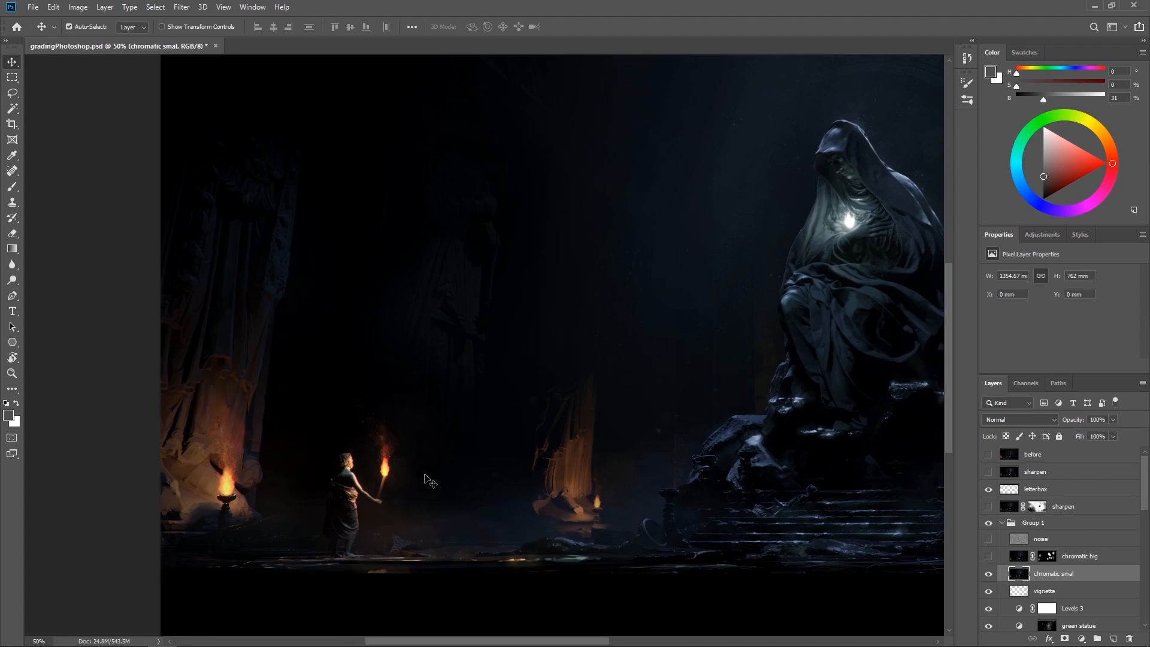
pyautogui.moveTo(640, 496); pyautogui.dragTo(322, 511)
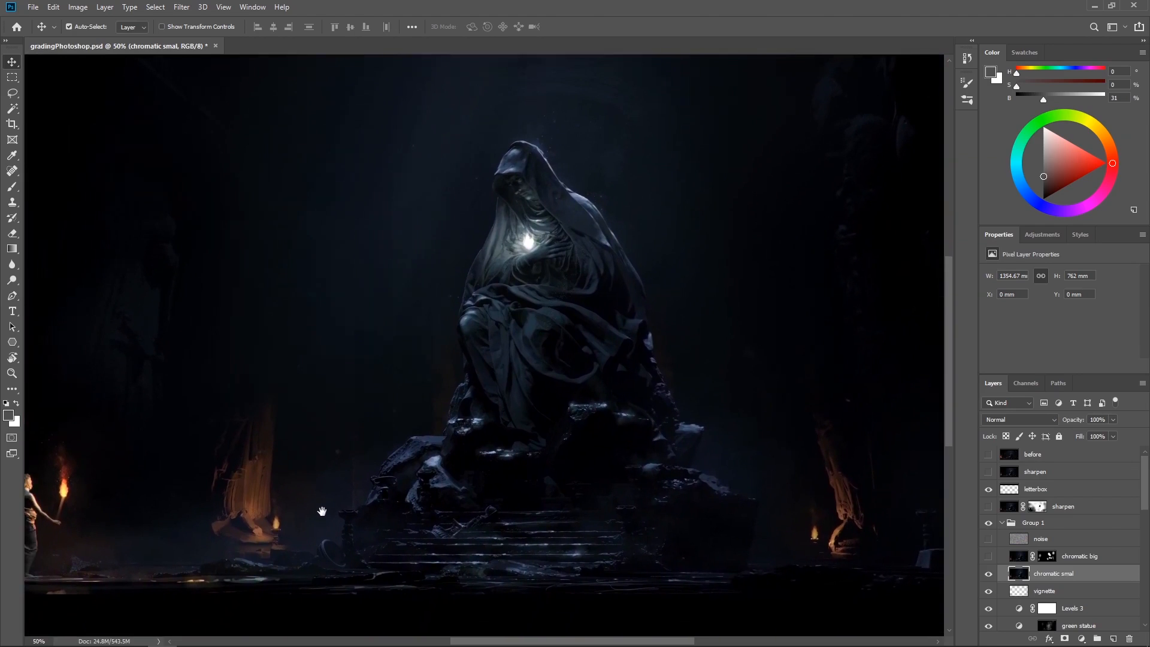
pyautogui.hotkey('ctrl', '1')
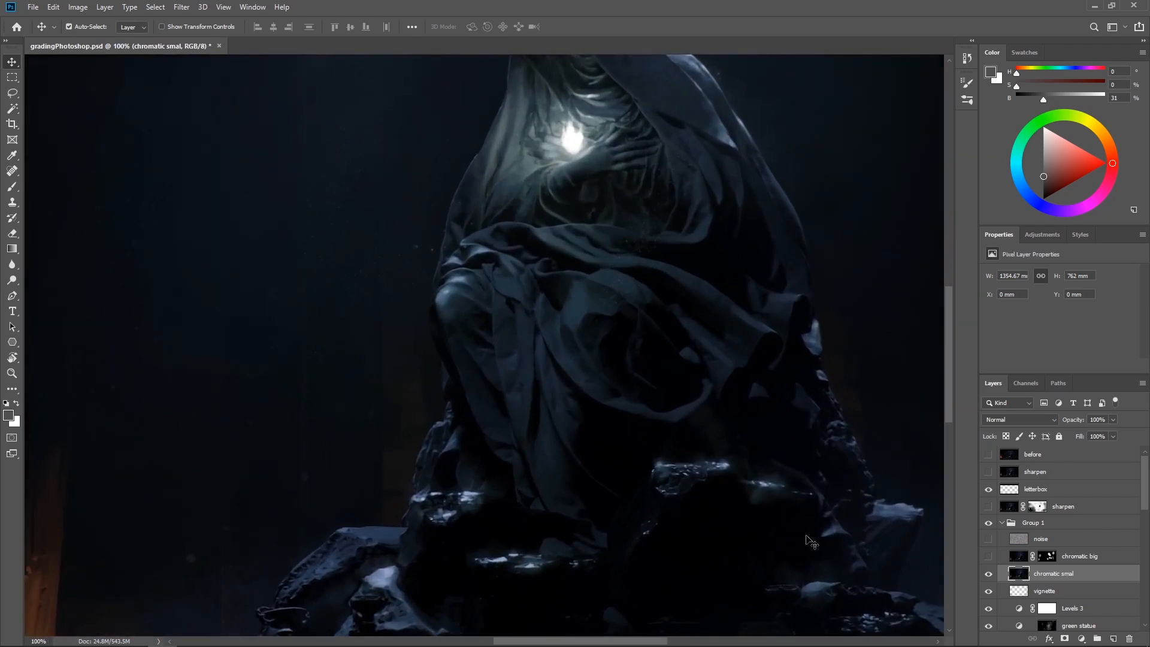
# Try Lens Correction on the chromatic smal layer with Red/Cyan and Blue/Yellow fringe at +100, inspecting the torch-bearing figure at 66.7%
pyautogui.click(181, 7)
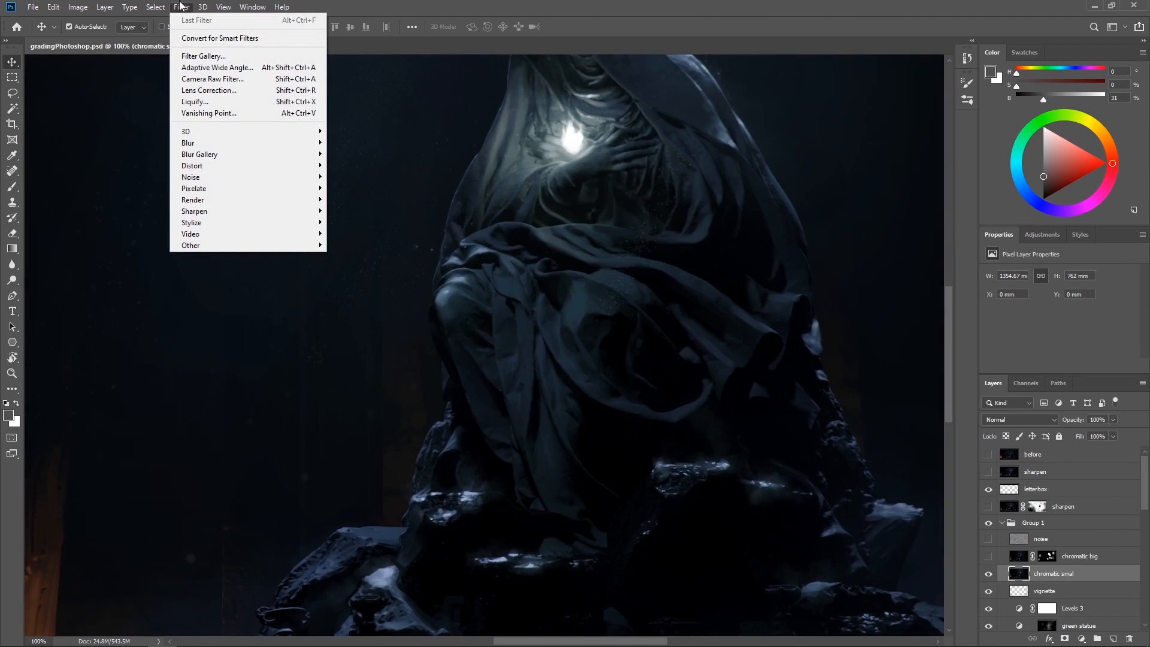
pyautogui.click(219, 95)
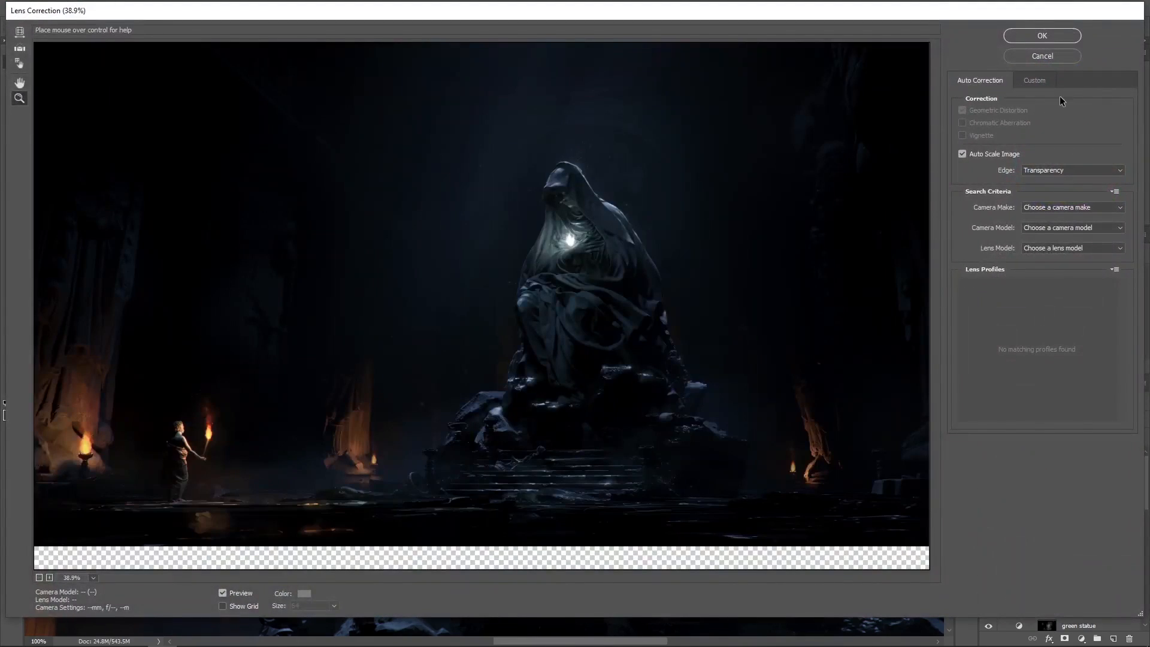
pyautogui.click(1034, 80)
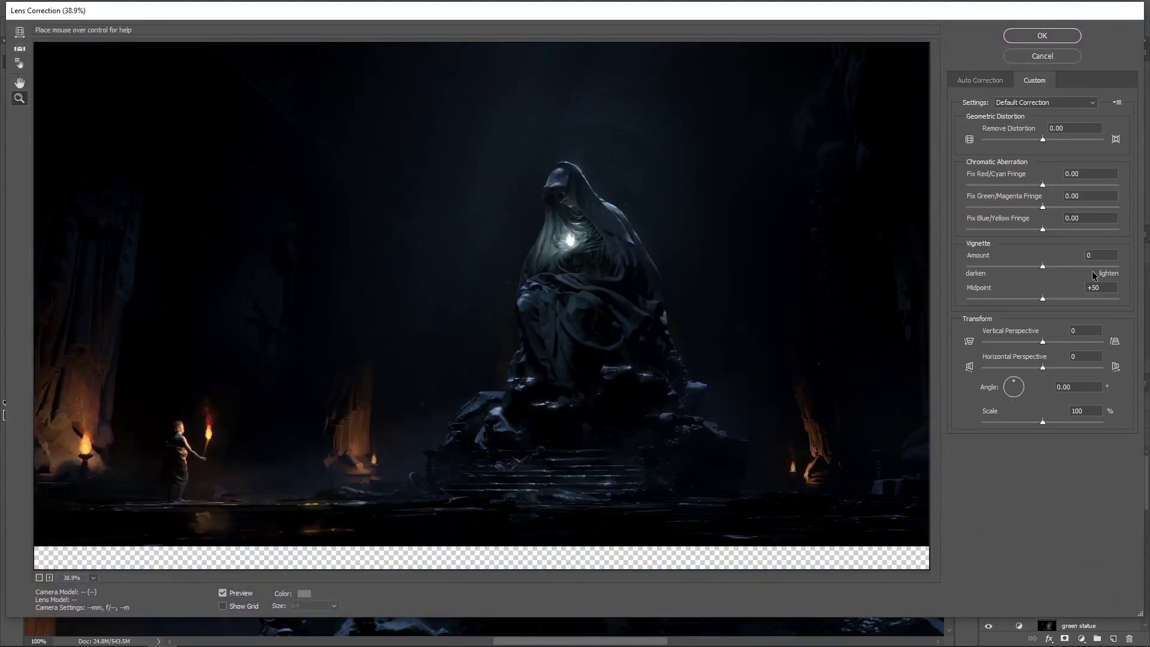
pyautogui.moveTo(1043, 230); pyautogui.dragTo(1124, 226)
pyautogui.moveTo(1043, 185); pyautogui.dragTo(1134, 203)
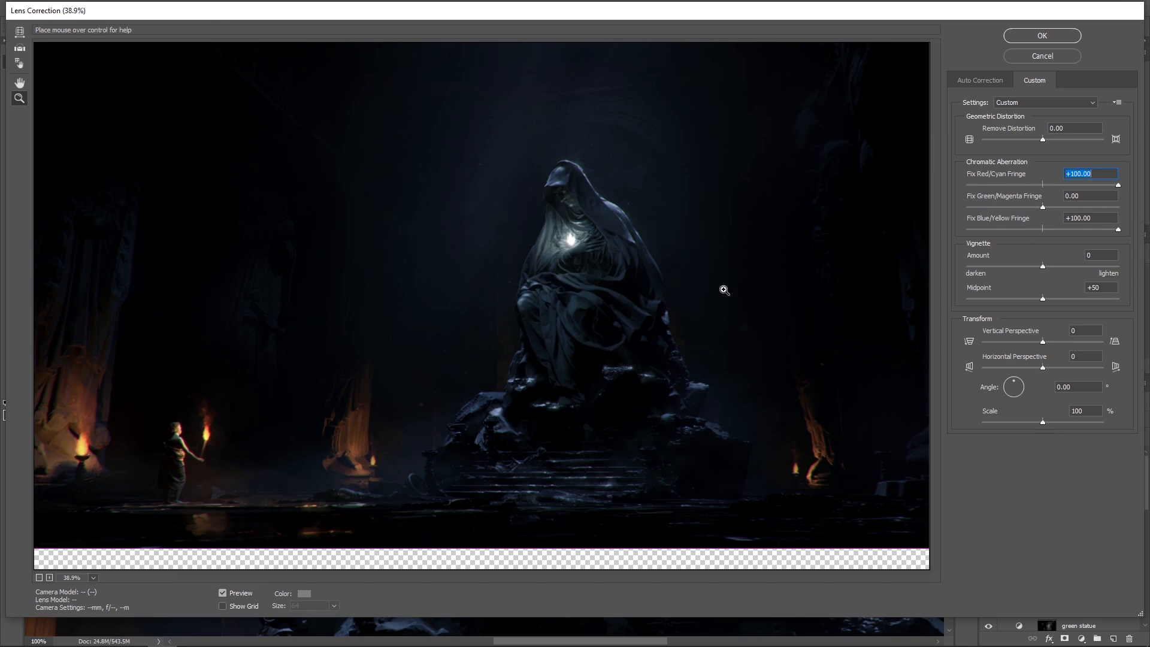
pyautogui.click(709, 311)
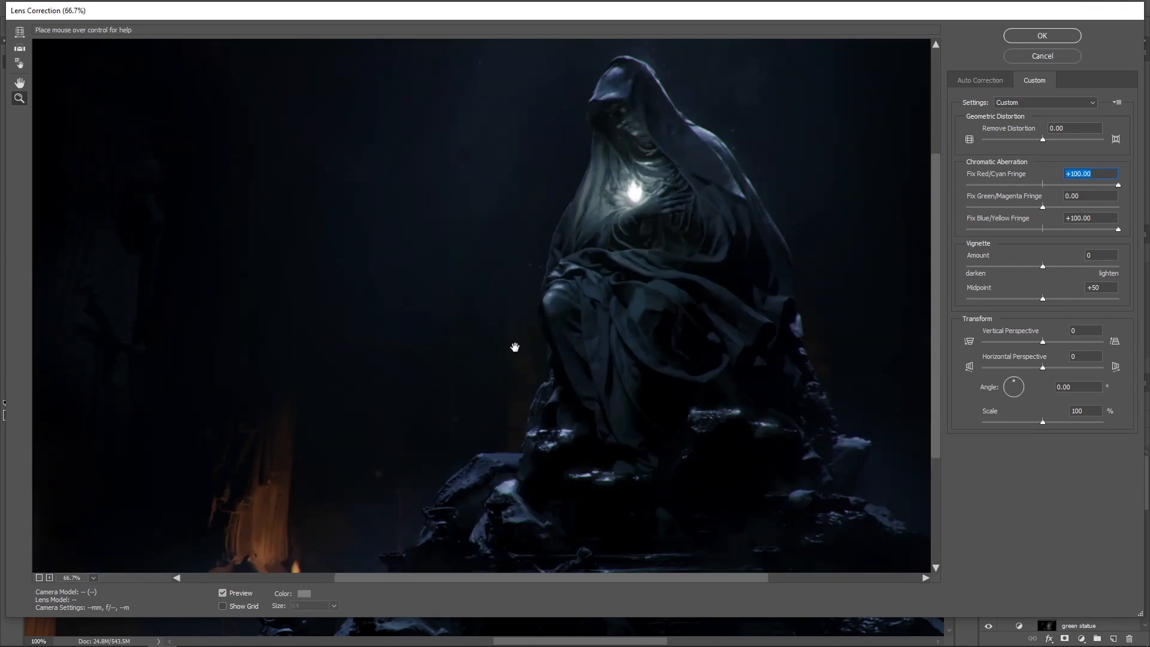
pyautogui.moveTo(514, 342); pyautogui.dragTo(710, 182)
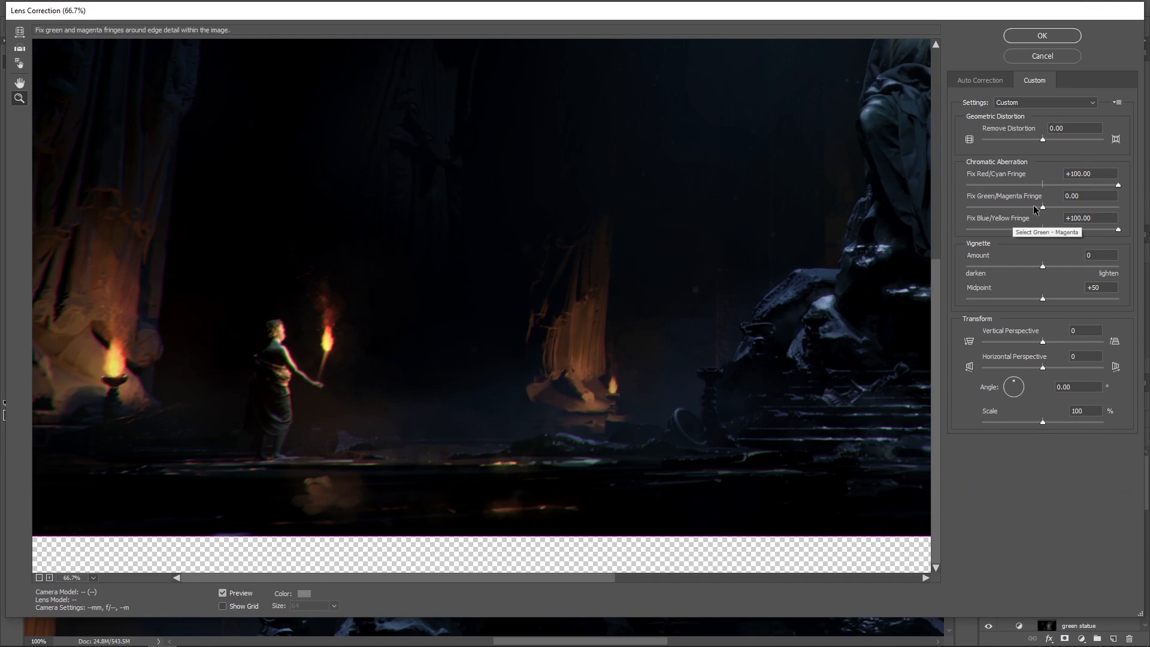
# Try Green/Magenta fringe at -100 and +100 and Red/Cyan fringe at -100 and +68.25, and leave Lens Correction without applying it
pyautogui.moveTo(1038, 206); pyautogui.dragTo(966, 210)
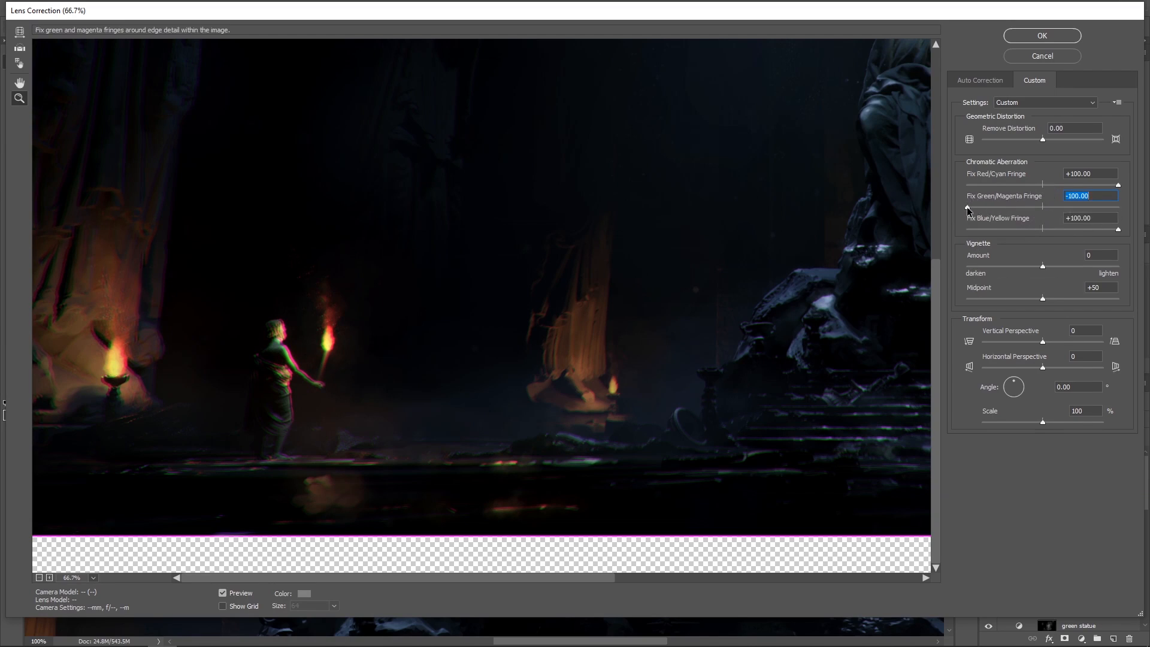
pyautogui.moveTo(967, 208); pyautogui.dragTo(940, 177)
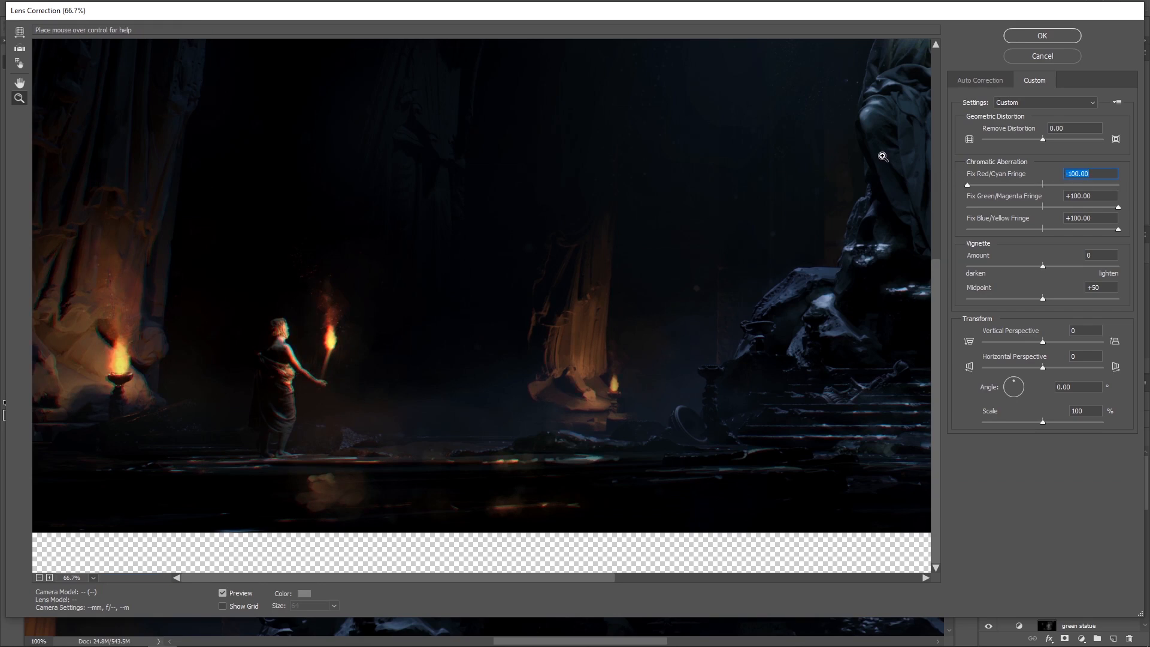
pyautogui.moveTo(980, 191); pyautogui.dragTo(1103, 185)
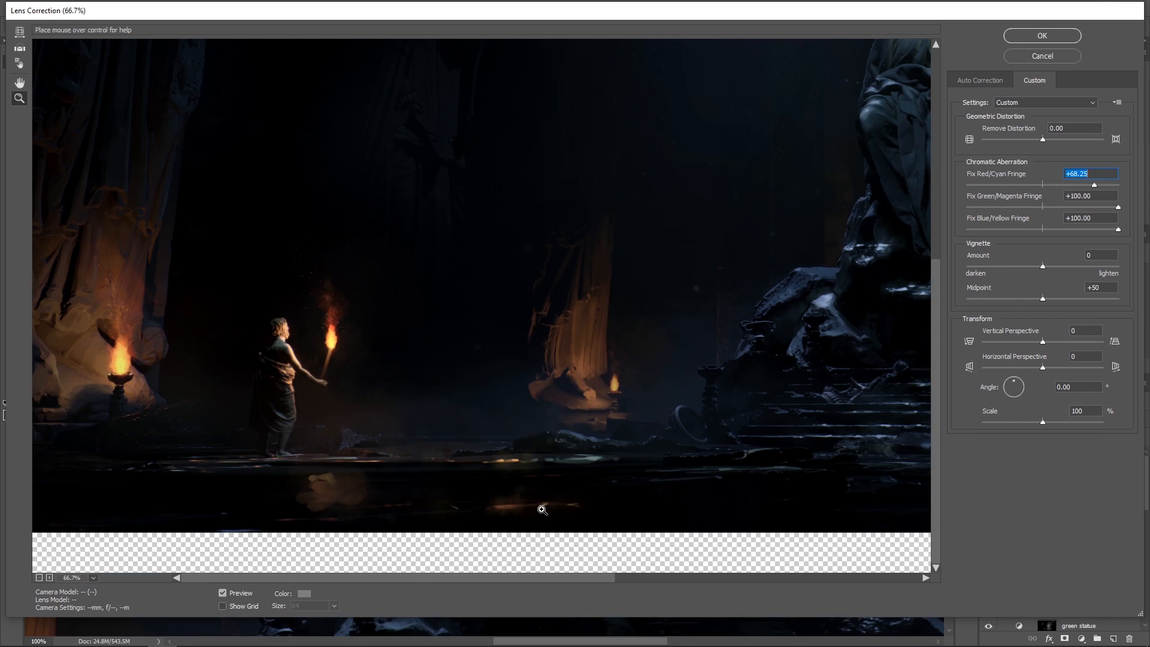
pyautogui.press('Return')
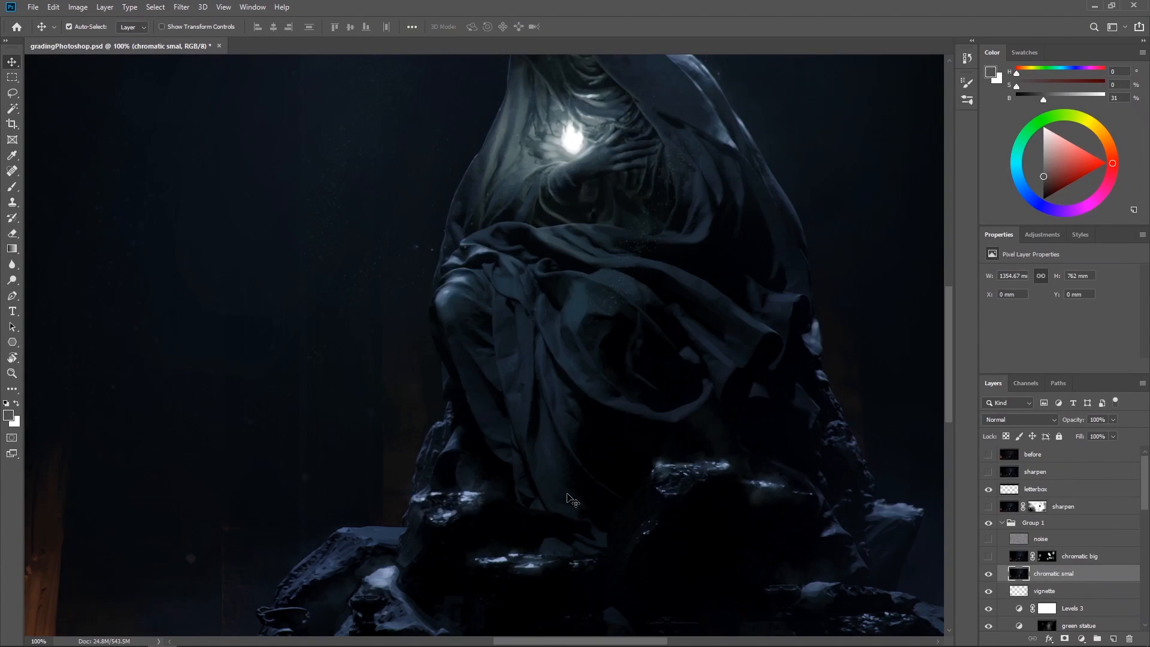
# Select the chromatic big layer, make it visible and inspect the statue's hood at 200%
pyautogui.moveTo(633, 275); pyautogui.dragTo(567, 415)
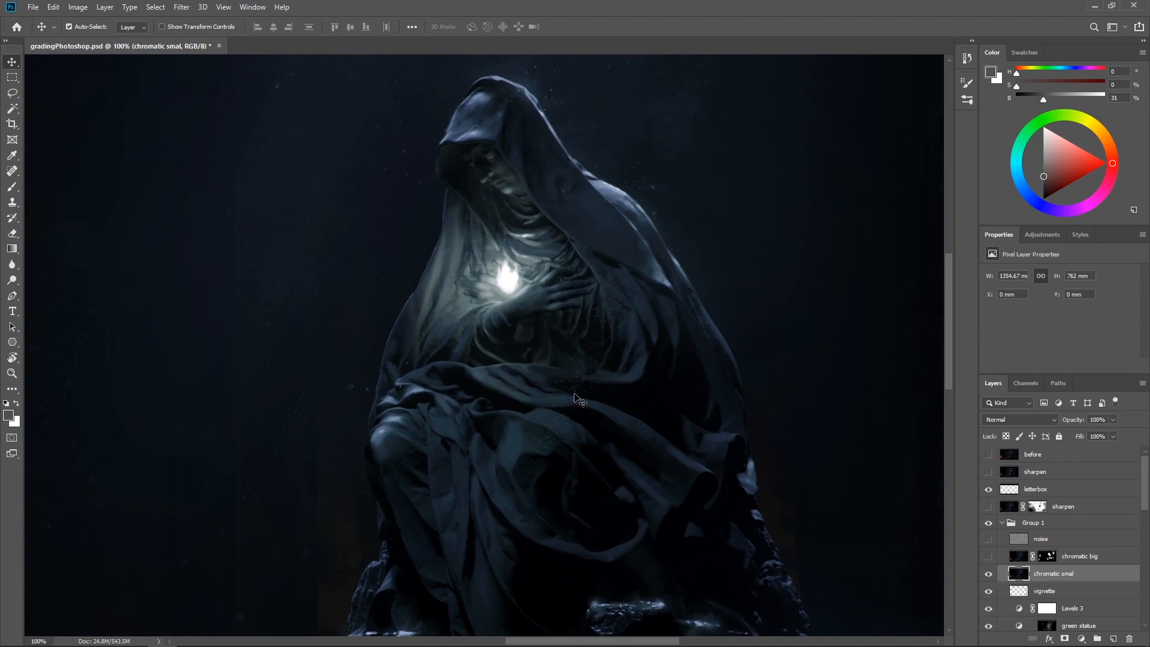
pyautogui.moveTo(632, 333); pyautogui.dragTo(646, 373)
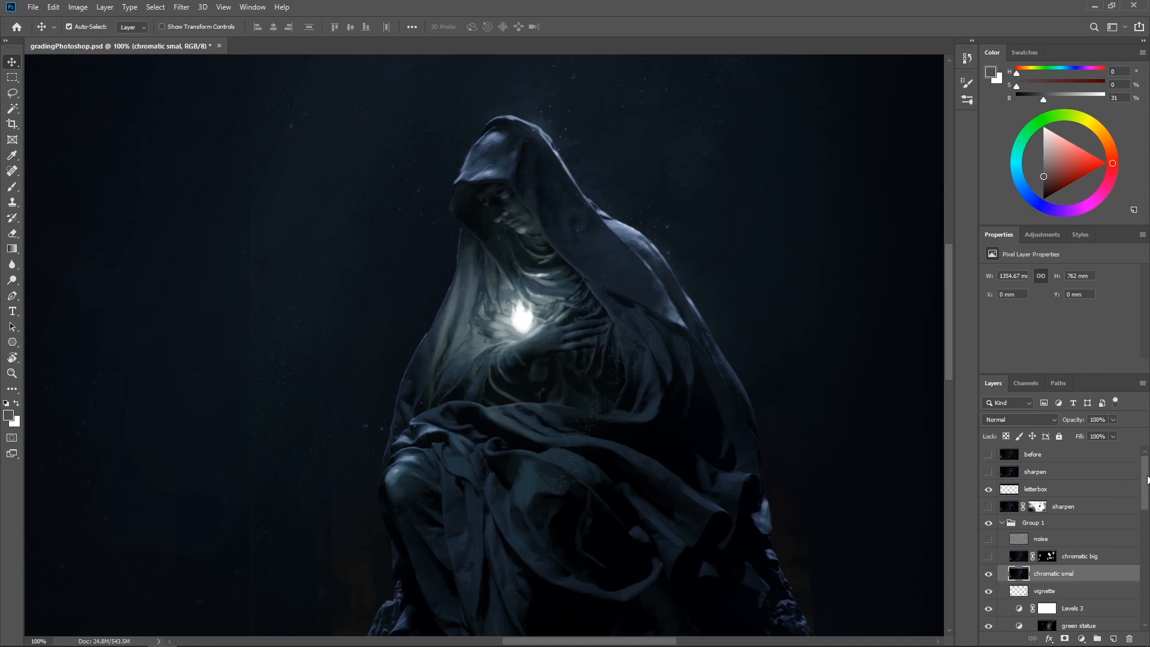
pyautogui.click(1108, 558)
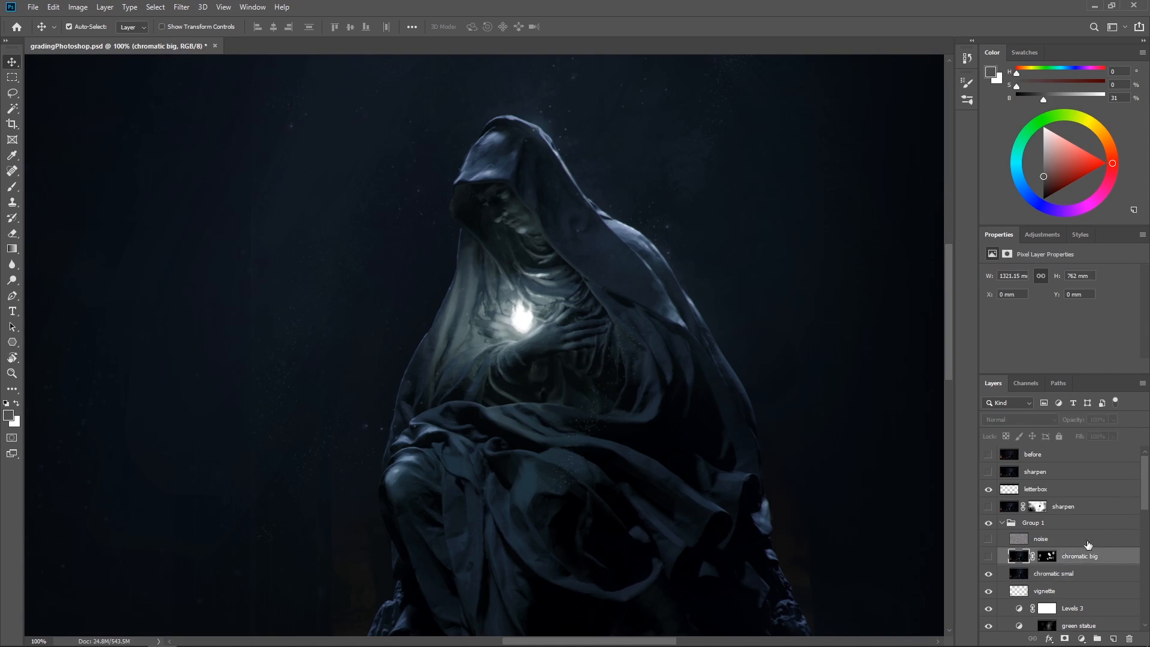
pyautogui.click(988, 557)
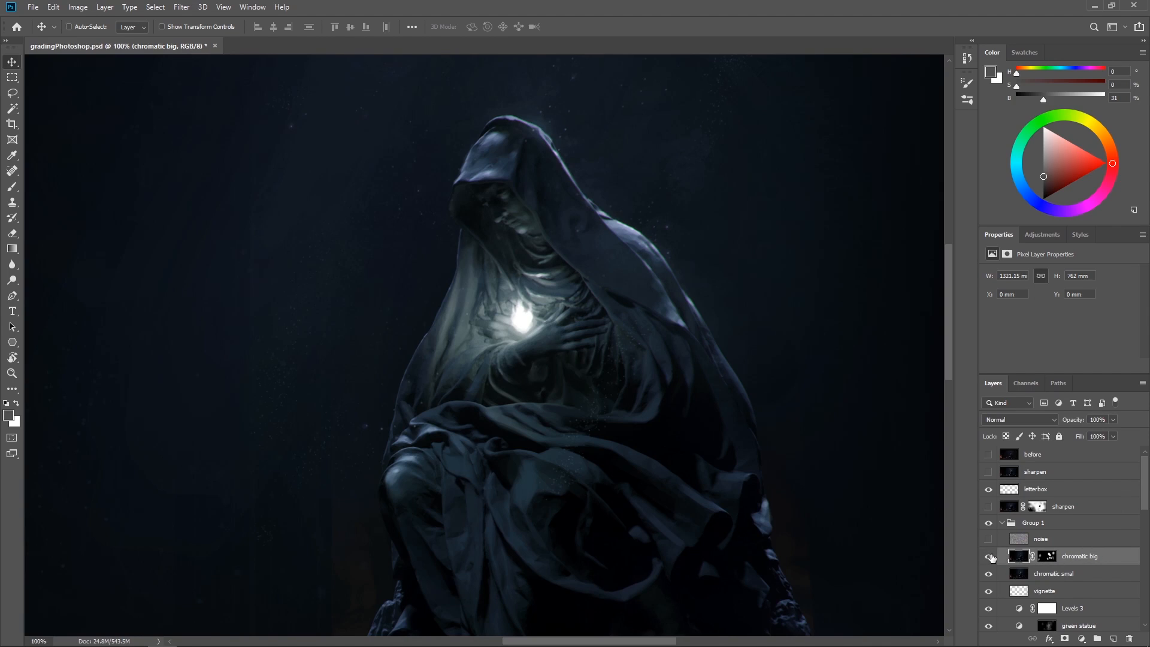
pyautogui.hotkey('ctrl', '+')
pyautogui.moveTo(671, 271); pyautogui.dragTo(722, 423)
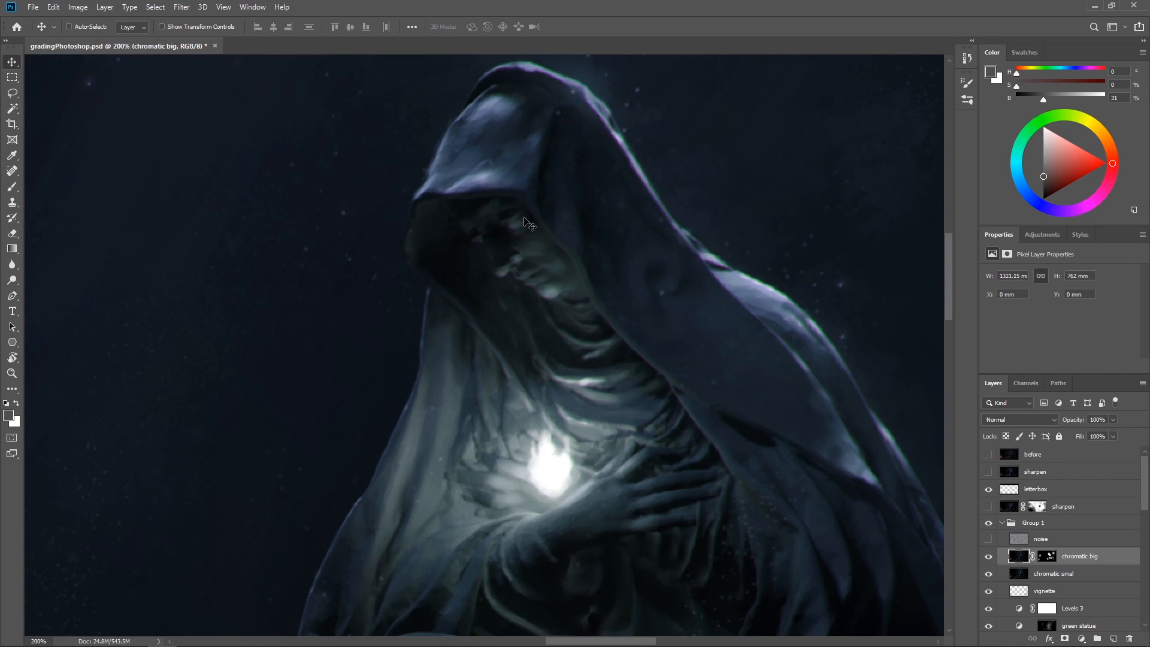
# View the whole image, and compare chromatic big off and on at 200% around the statue's hood and glowing hands
pyautogui.hotkey('ctrl', '-')
pyautogui.hotkey('ctrl', '-')
pyautogui.hotkey('ctrl', '-')
pyautogui.hotkey('ctrl', '-')
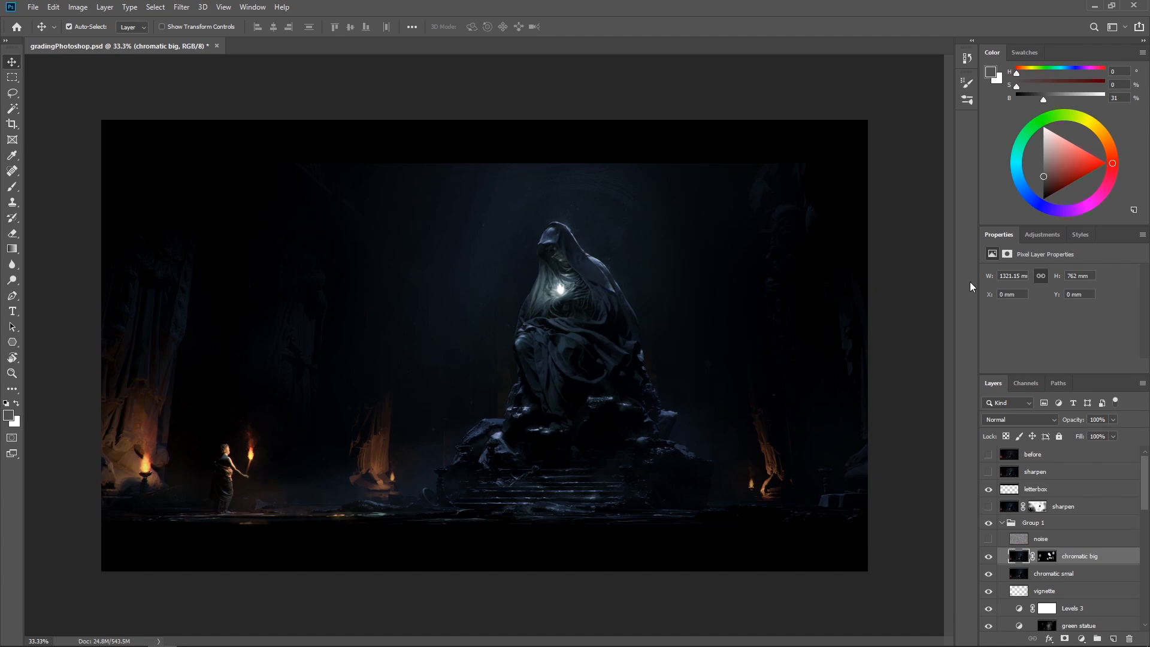
pyautogui.hotkey('ctrl', '+')
pyautogui.hotkey('ctrl', '+')
pyautogui.hotkey('ctrl', '+')
pyautogui.moveTo(735, 217); pyautogui.dragTo(550, 289)
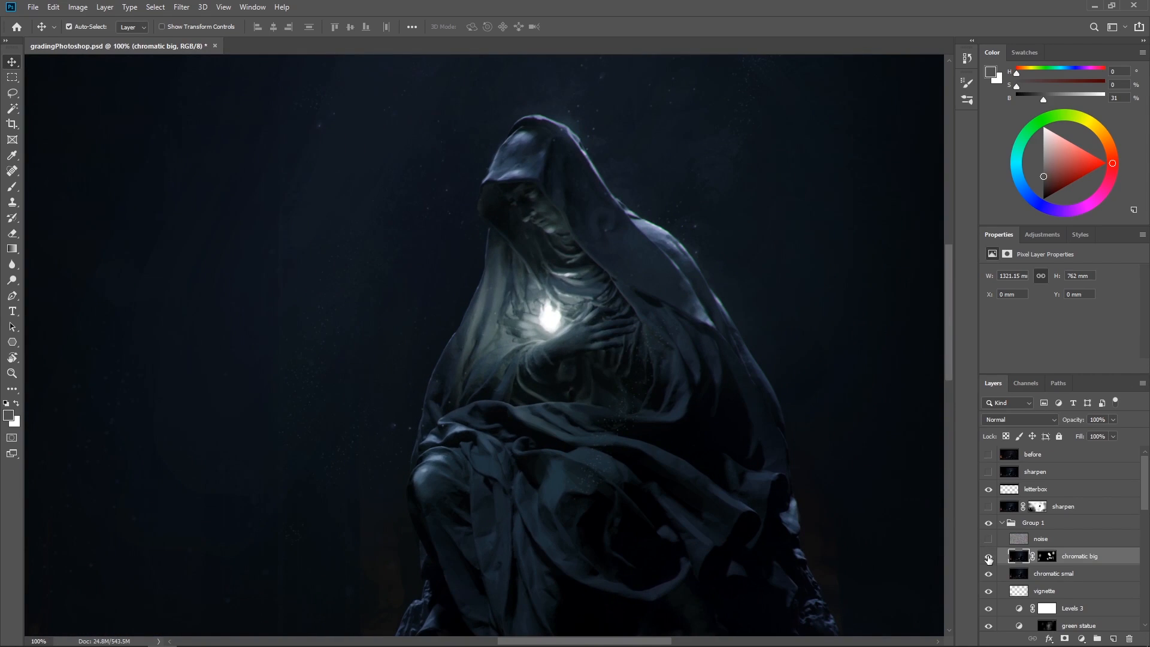
pyautogui.click(988, 557)
pyautogui.hotkey('ctrl', '+')
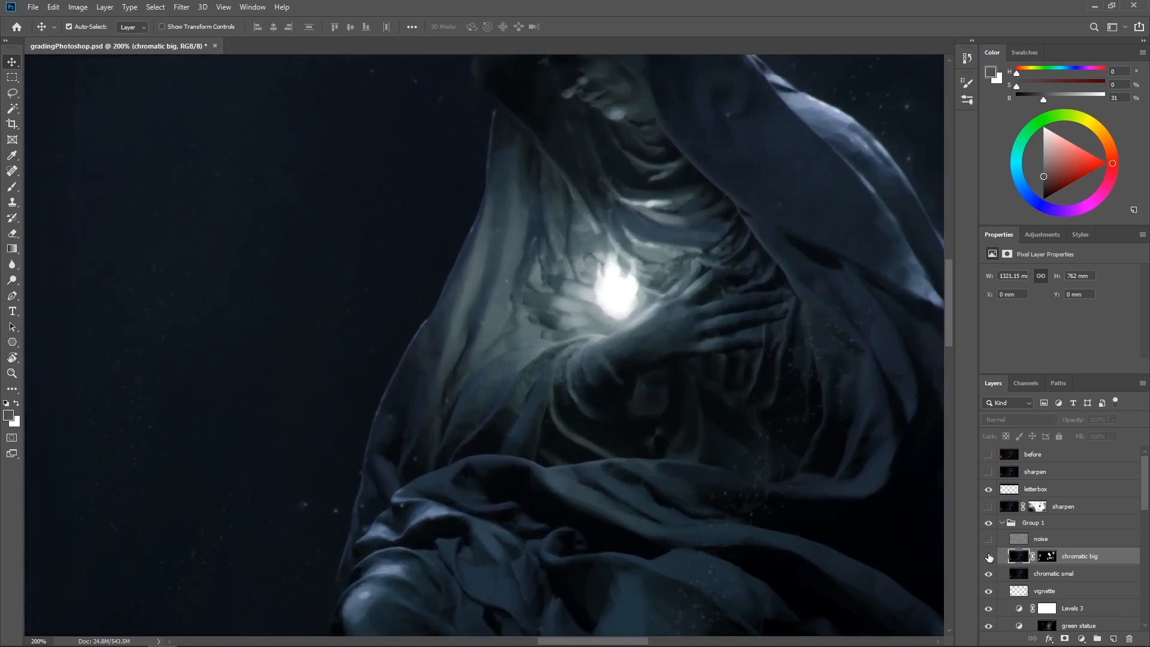
pyautogui.moveTo(758, 398); pyautogui.dragTo(753, 486)
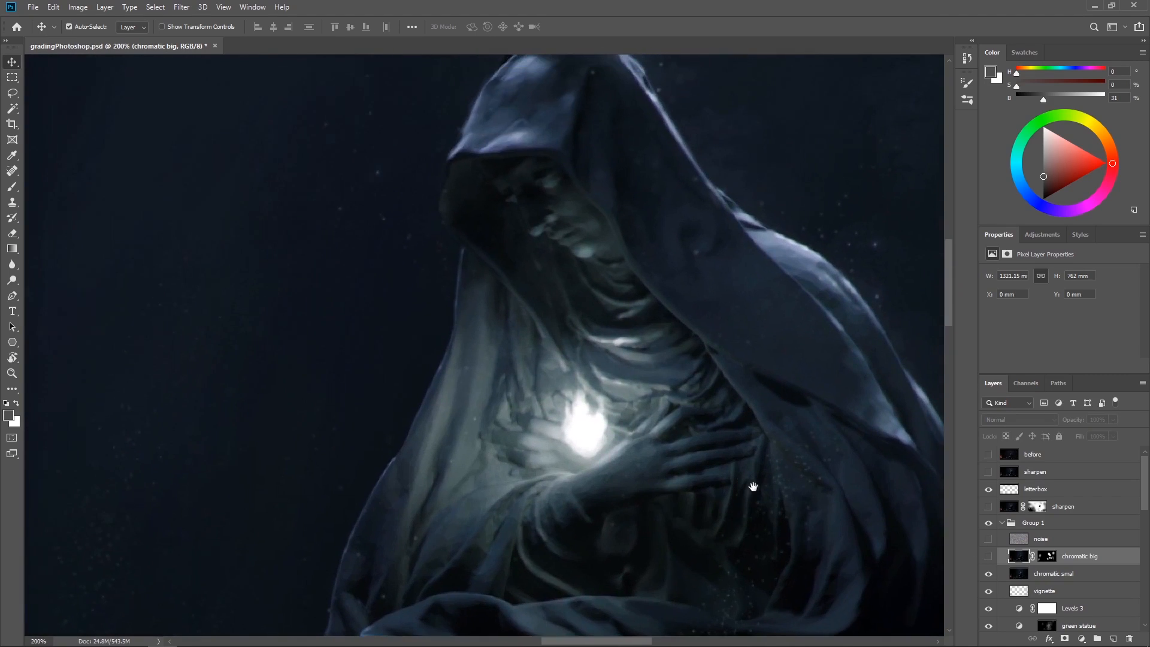
pyautogui.click(988, 557)
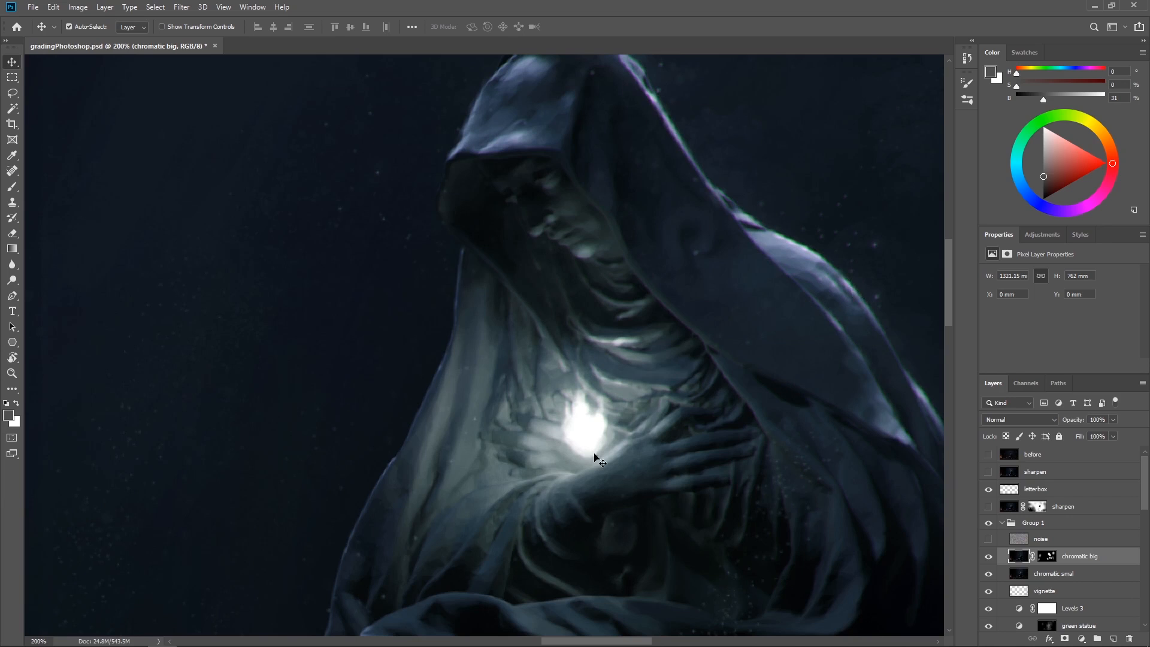
# Make the noise layer visible and keep it selected as the active layer
pyautogui.hotkey('ctrl', '-')
pyautogui.hotkey('ctrl', '-')
pyautogui.hotkey('ctrl', '-')
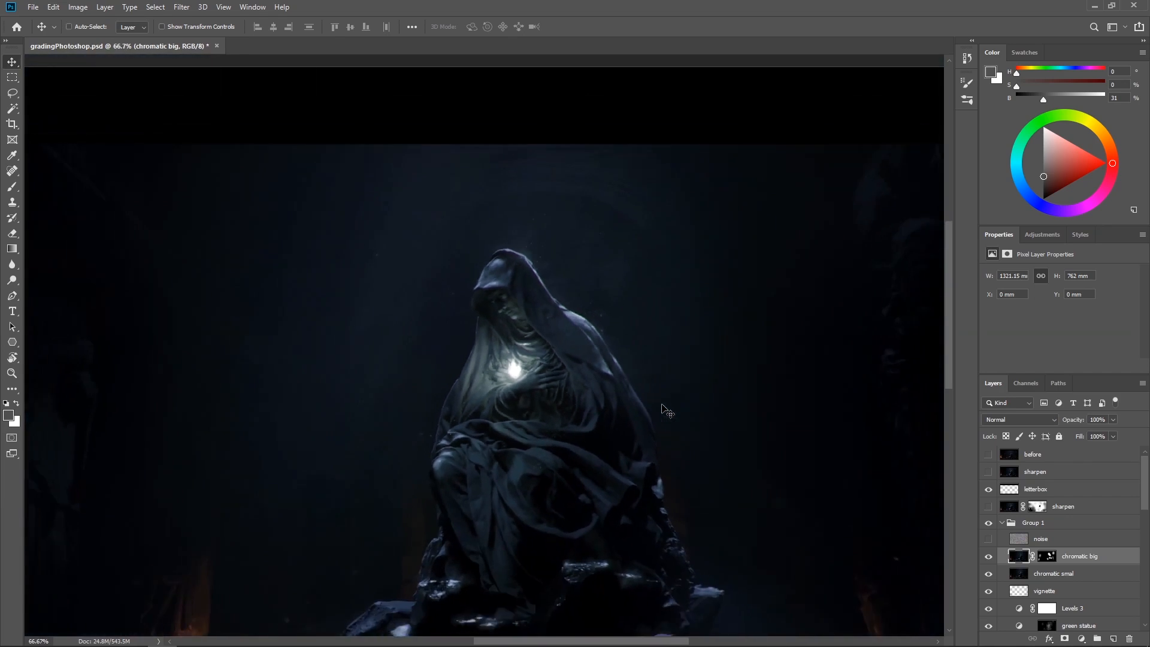
pyautogui.moveTo(535, 398); pyautogui.dragTo(562, 315)
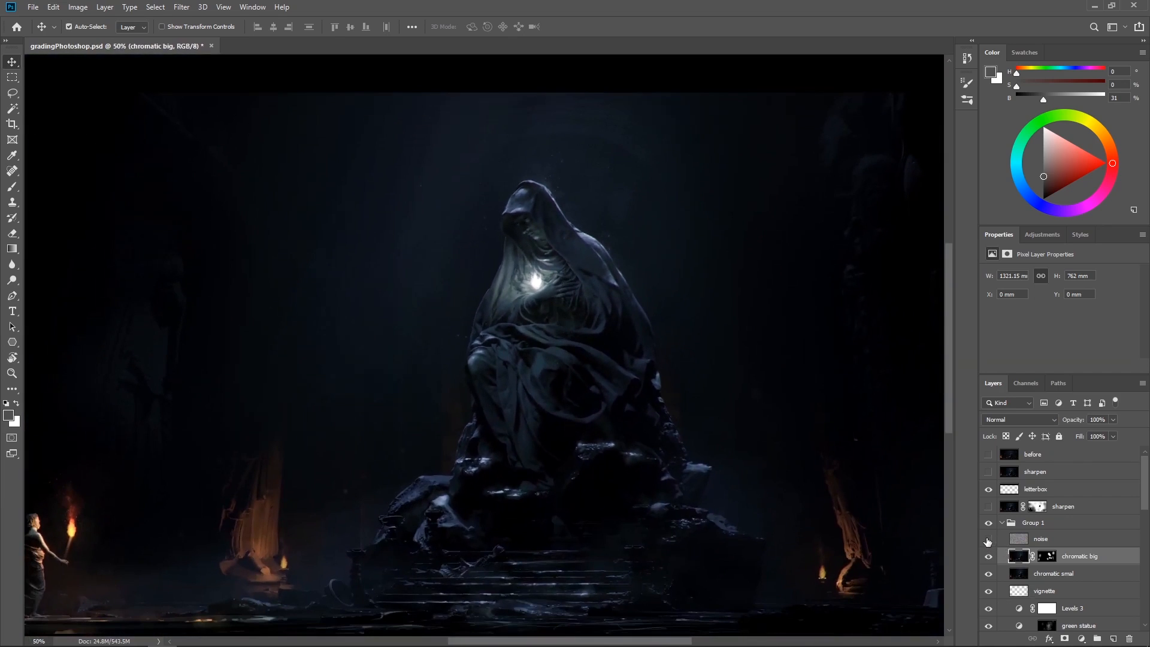
pyautogui.click(1065, 542)
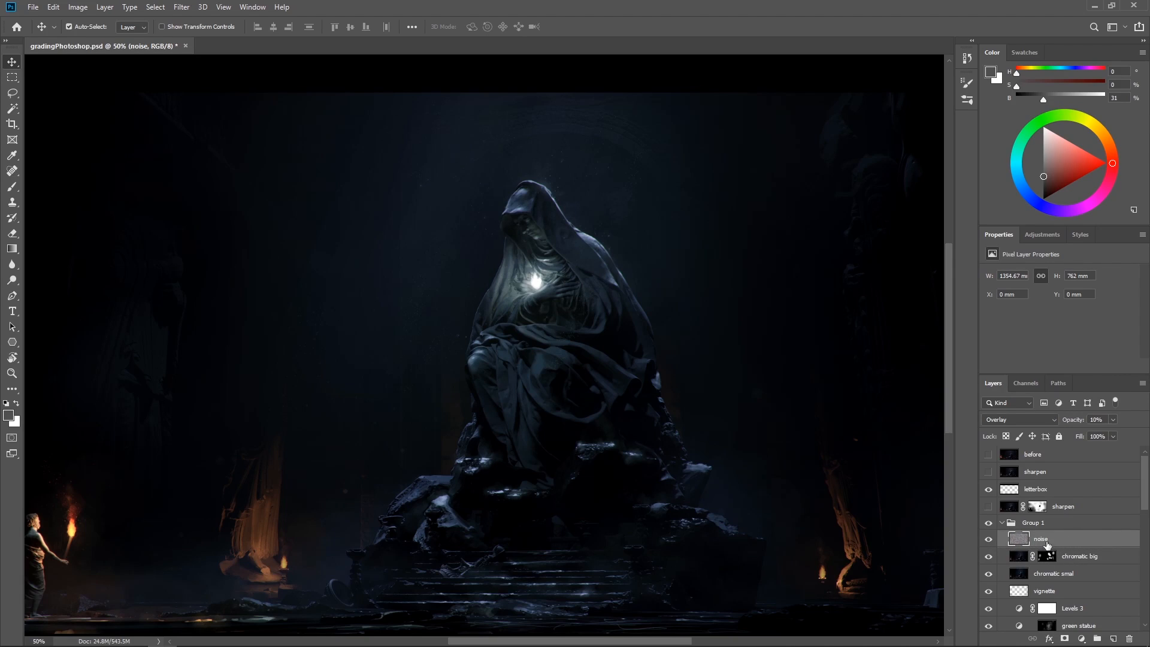
pyautogui.click(181, 6)
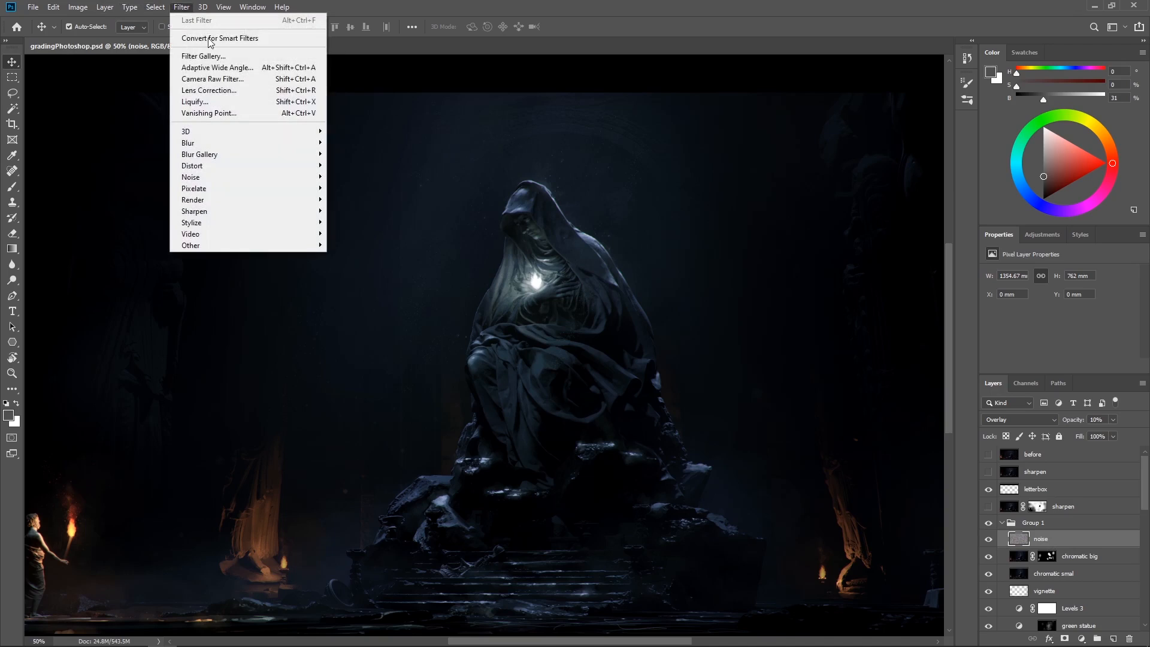
pyautogui.click(665, 9)
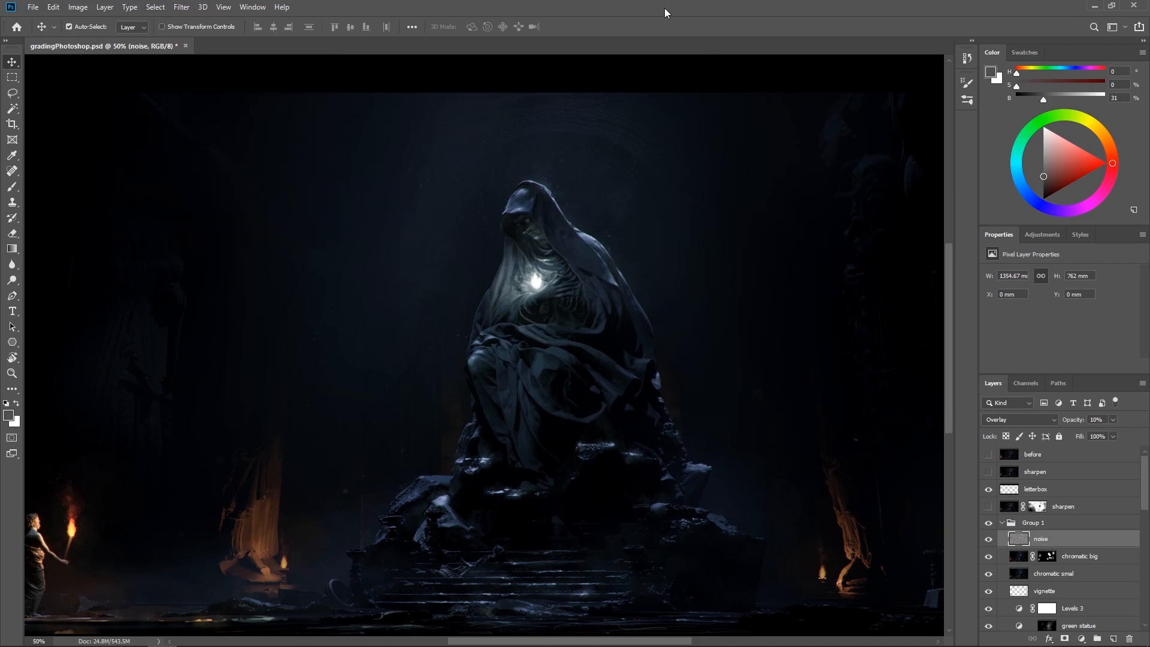
pyautogui.click(1101, 555)
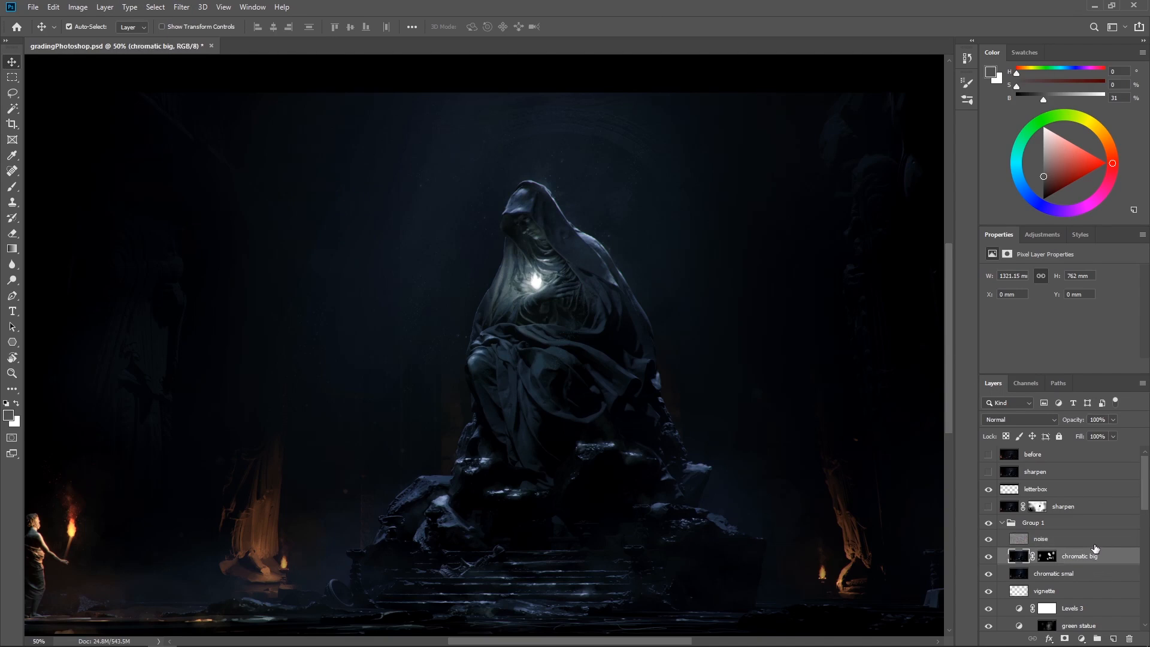
pyautogui.click(1094, 542)
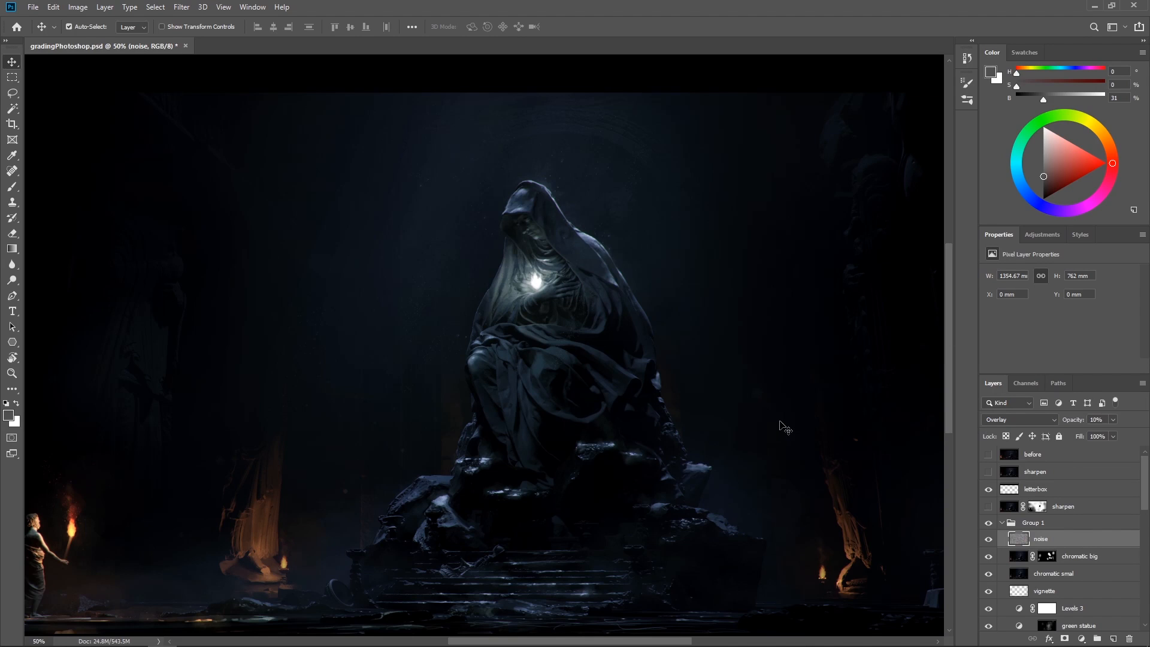
# Compare the noise layer off and on at 300% around the statue's hooded head
pyautogui.hotkey('ctrl', '+')
pyautogui.hotkey('ctrl', '+')
pyautogui.hotkey('ctrl', '+')
pyautogui.hotkey('ctrl', '+')
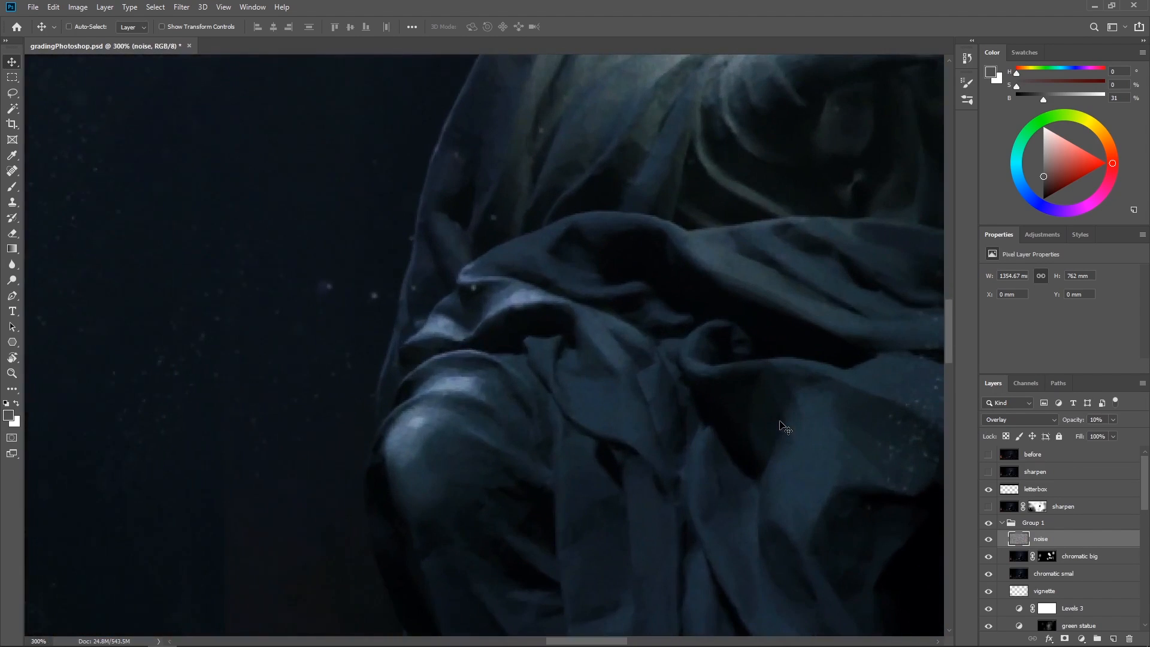
pyautogui.moveTo(669, 277); pyautogui.dragTo(492, 521)
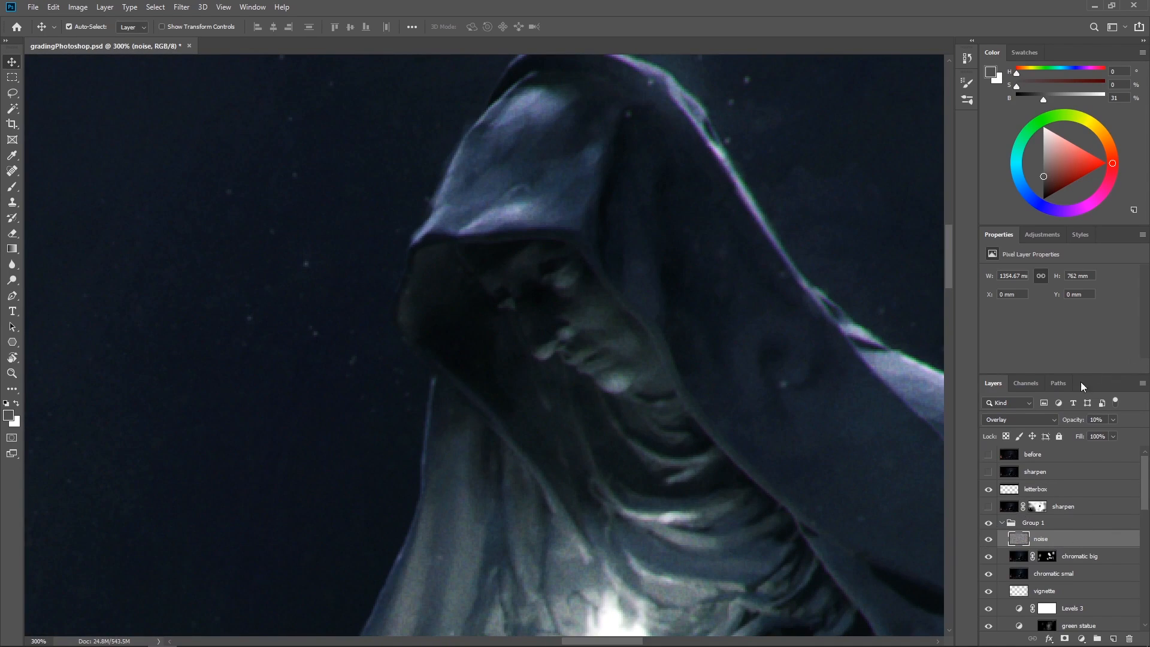
pyautogui.click(988, 541)
pyautogui.click(988, 540)
# Compare the noise grain off and on repeatedly at 500% on the statue's face
pyautogui.hotkey('ctrl', '+')
pyautogui.hotkey('ctrl', '+')
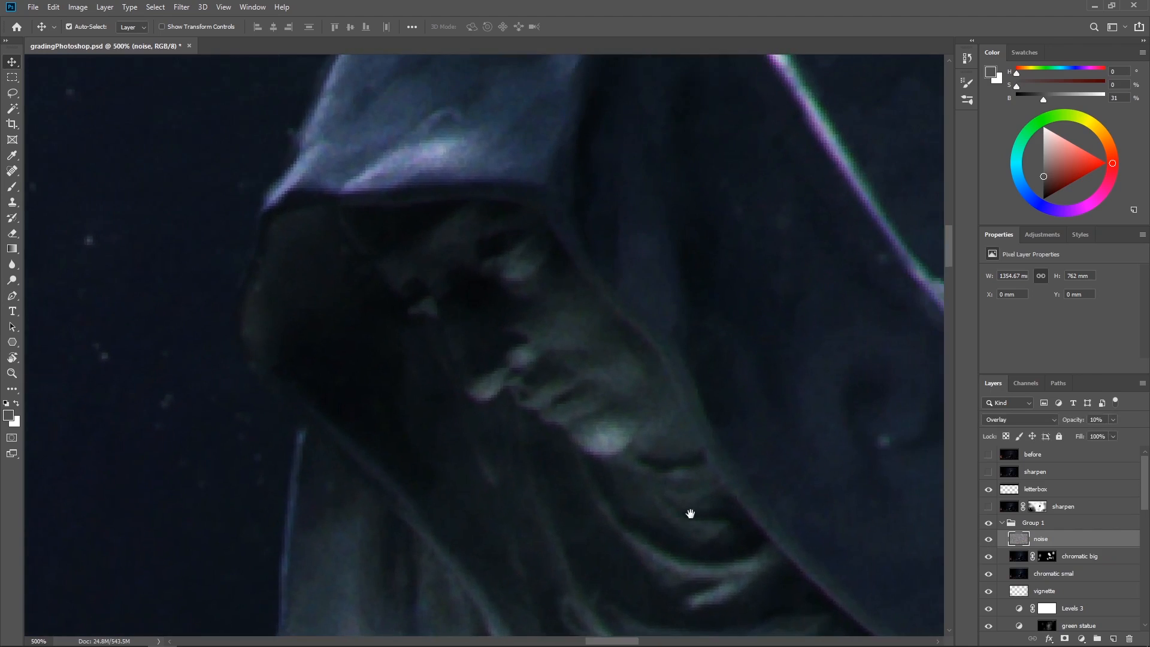
pyautogui.click(988, 540)
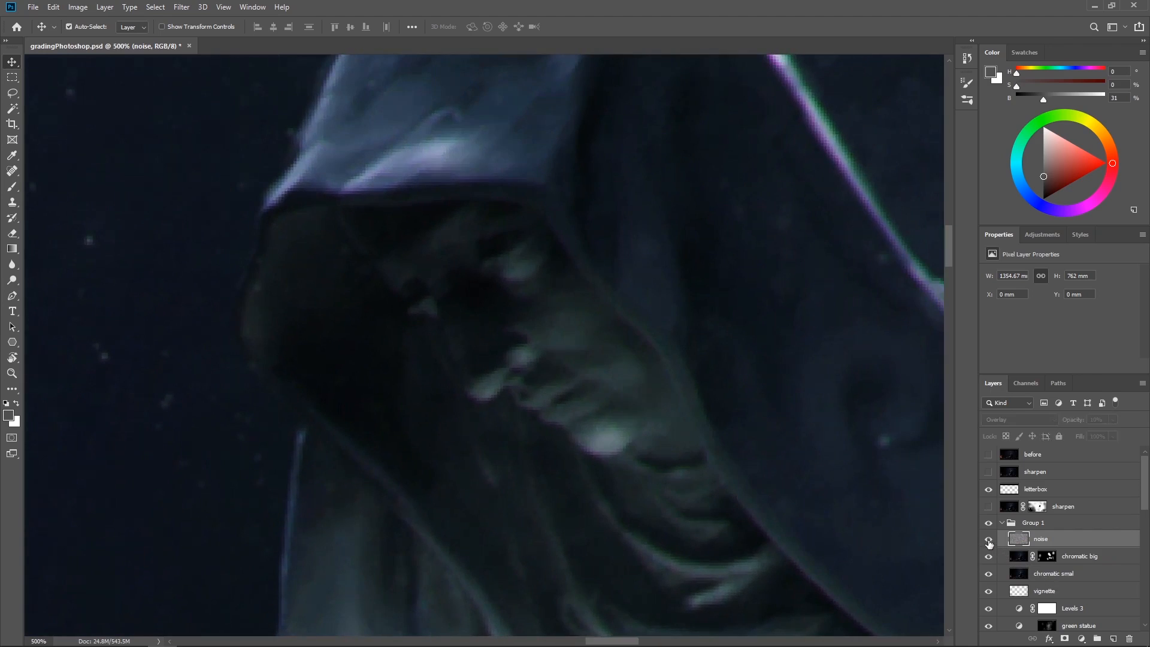
pyautogui.click(988, 540)
pyautogui.click(988, 540)
pyautogui.click(988, 540)
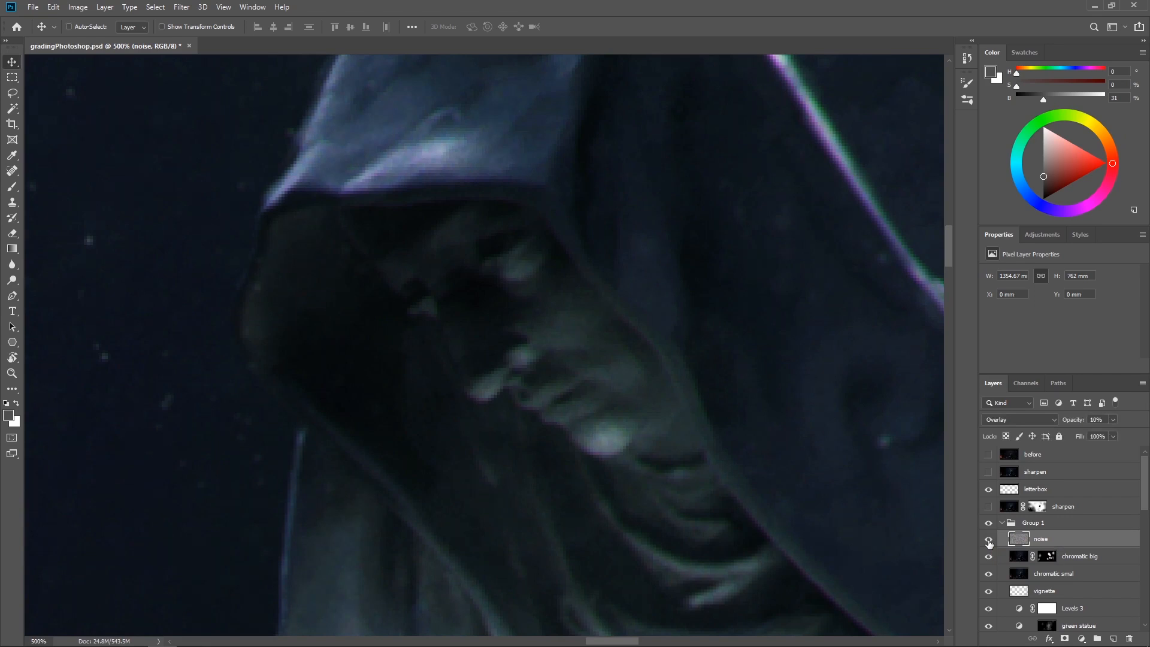
# Make the masked sharpen layer below letterbox visible and inspect the central statue and steps at 66.67%
pyautogui.hotkey('ctrl', '-')
pyautogui.hotkey('ctrl', '-')
pyautogui.hotkey('ctrl', '-')
pyautogui.hotkey('ctrl', '-')
pyautogui.hotkey('ctrl', '-')
pyautogui.hotkey('ctrl', '-')
pyautogui.hotkey('ctrl', '-')
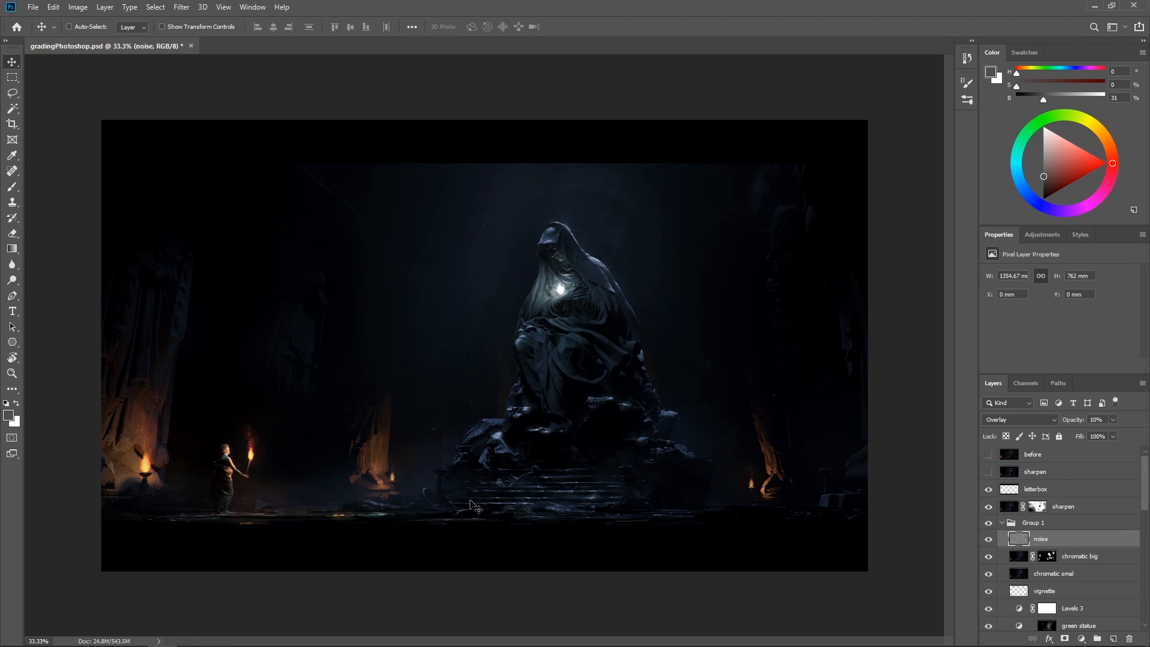
pyautogui.hotkey('ctrl', '+')
pyautogui.hotkey('ctrl', '+')
pyautogui.moveTo(566, 417); pyautogui.dragTo(521, 290)
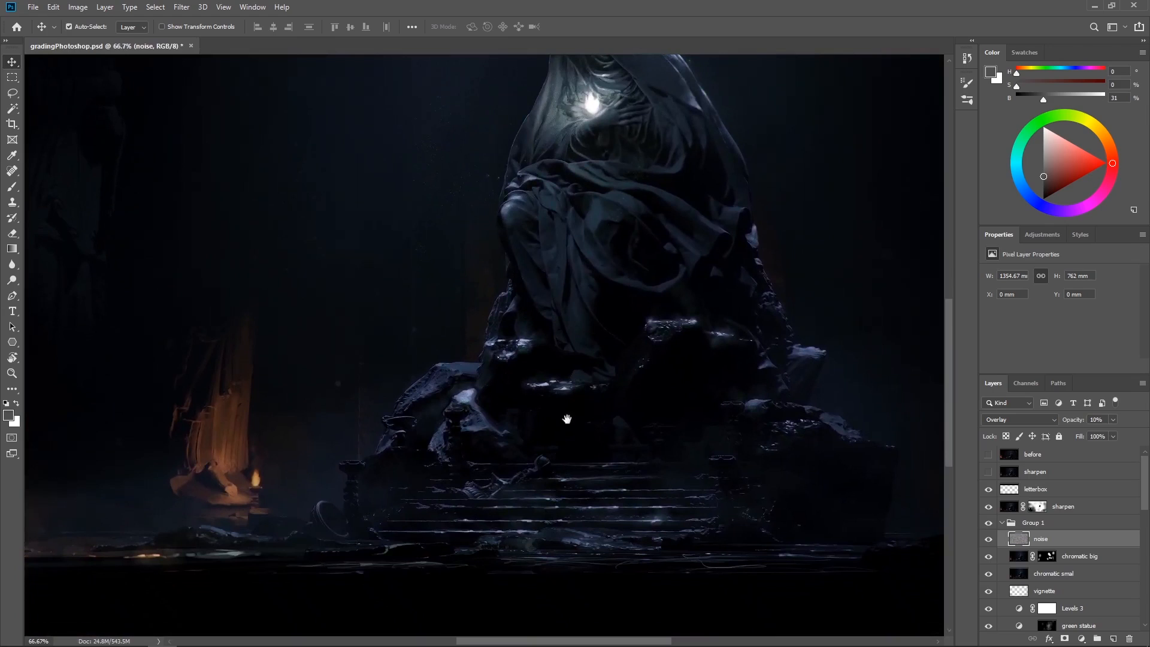
pyautogui.moveTo(567, 418); pyautogui.dragTo(564, 487)
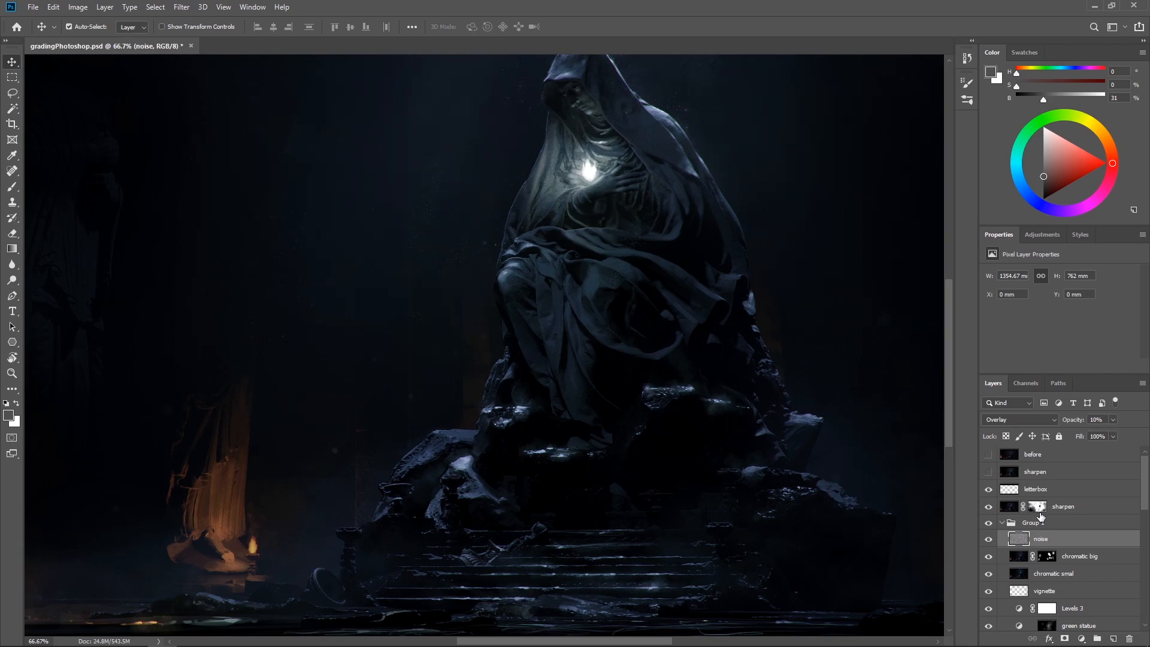
# Inspect the sharpen layer's mask on its own with the whole canvas in view at 33.3%, and return to the image
pyautogui.keyDown('alt'); pyautogui.click(1038, 508); pyautogui.keyUp('alt')
pyautogui.hotkey('ctrl', '-')
pyautogui.hotkey('ctrl', '-')
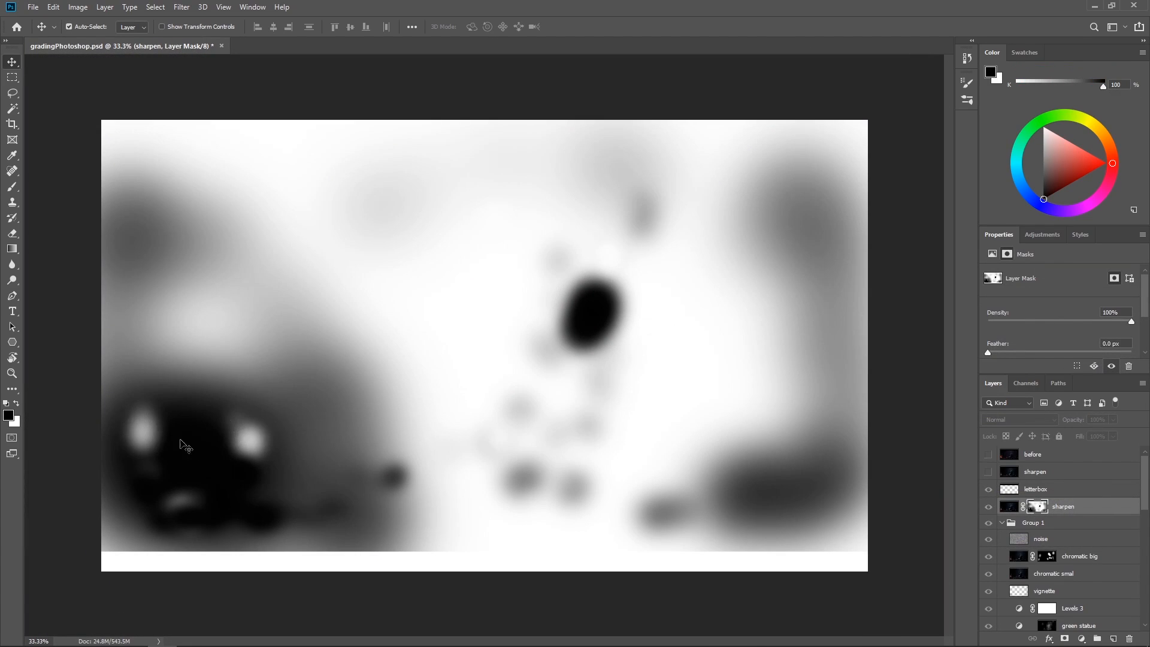
pyautogui.keyDown('alt'); pyautogui.click(1037, 511); pyautogui.keyUp('alt')
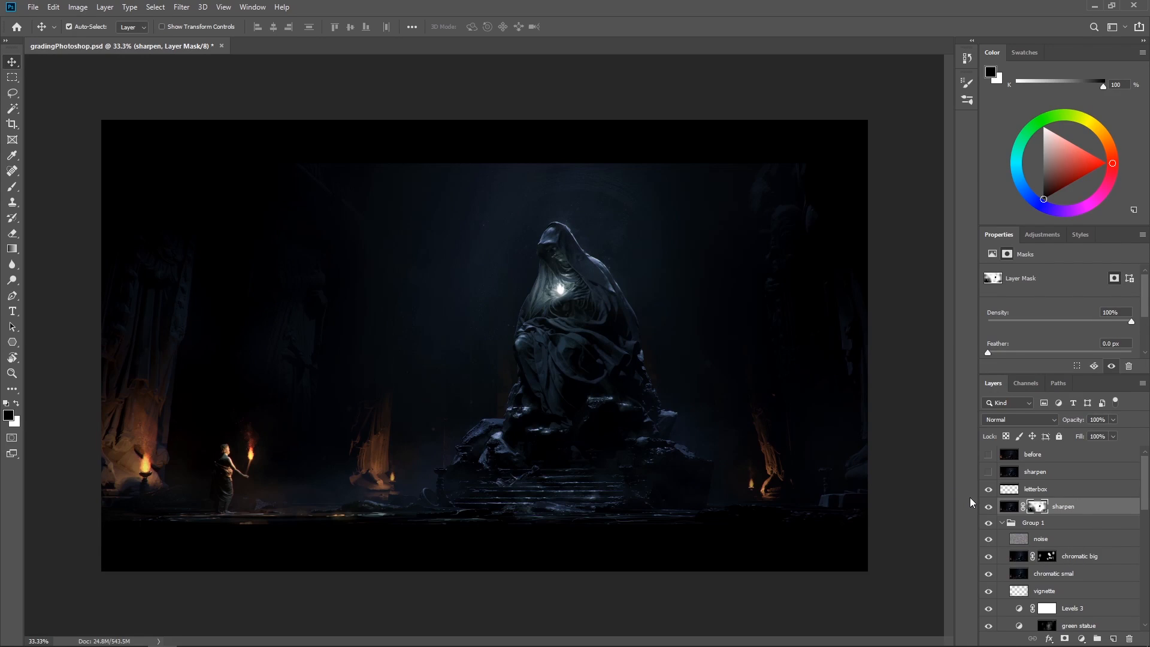
# Compare the letterbox off and on, make it the active layer, and show the sharpen layer above it
pyautogui.click(989, 489)
pyautogui.click(988, 490)
pyautogui.click(1067, 491)
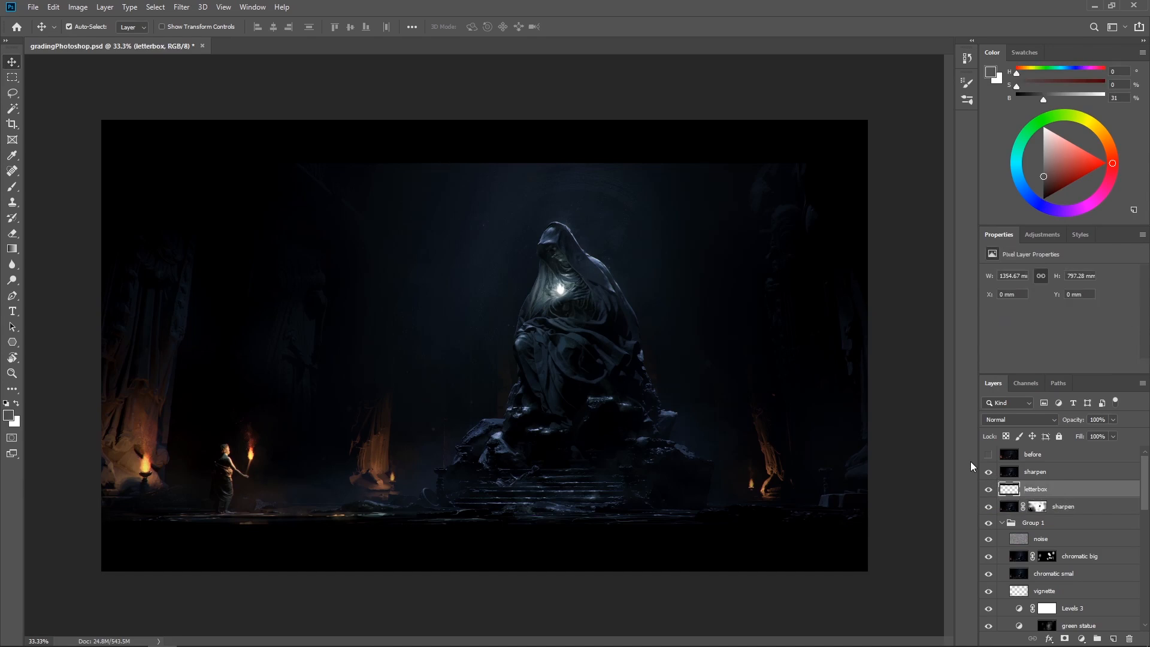
# Compare the ungraded image with the final grade by showing and hiding the before layer twice
pyautogui.scroll(-8, 1074, 559)
pyautogui.scroll(8, 1073, 558)
pyautogui.click(989, 456)
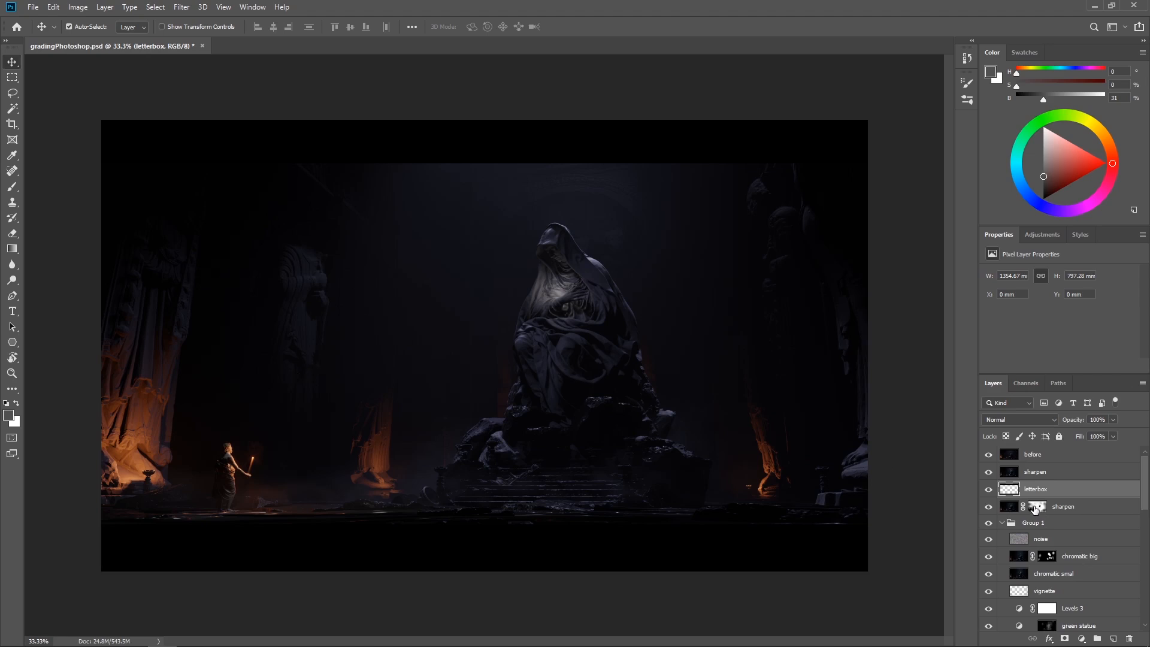
pyautogui.click(989, 455)
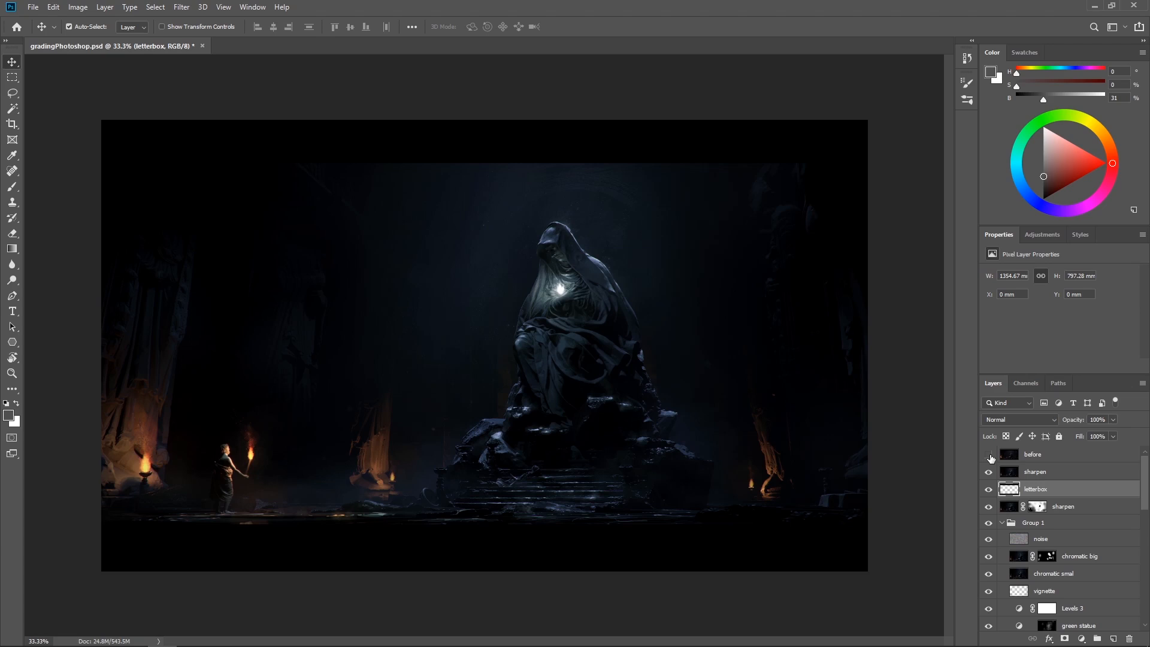
pyautogui.click(989, 455)
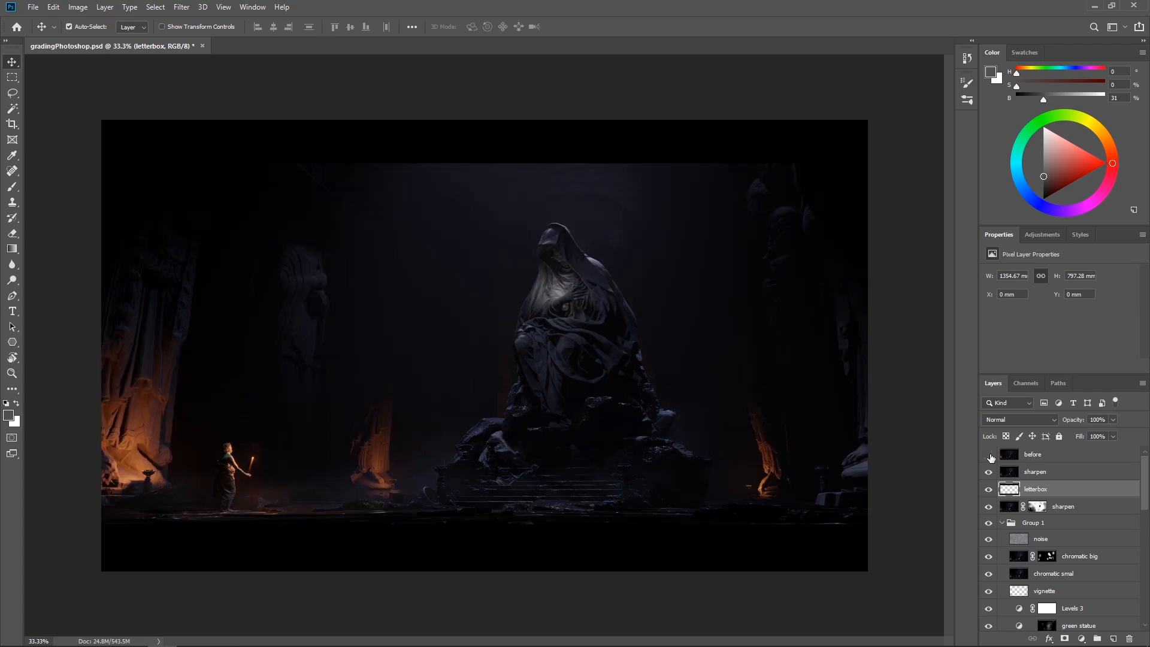
pyautogui.click(990, 456)
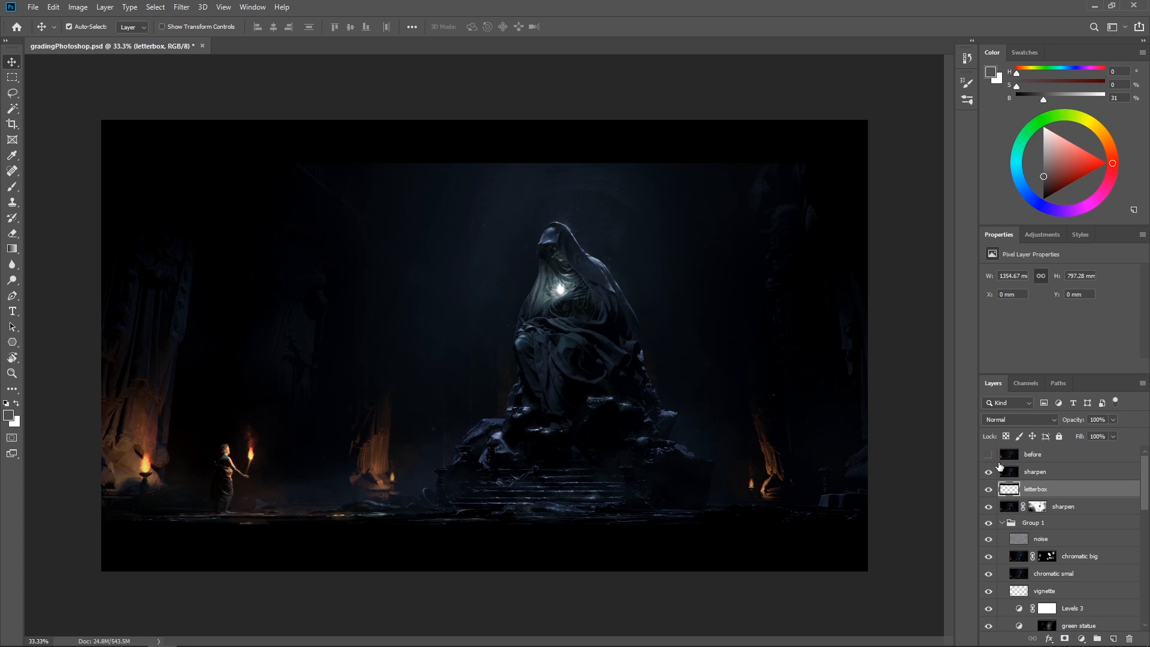
# View the finished grade in full screen mode without the interface, fitted to the screen
pyautogui.moveTo(1145, 476)
pyautogui.mouseDown()
pyautogui.moveTo(1128, 510)
pyautogui.moveTo(1148, 467)
pyautogui.mouseUp()
pyautogui.press('f')
pyautogui.press('f')
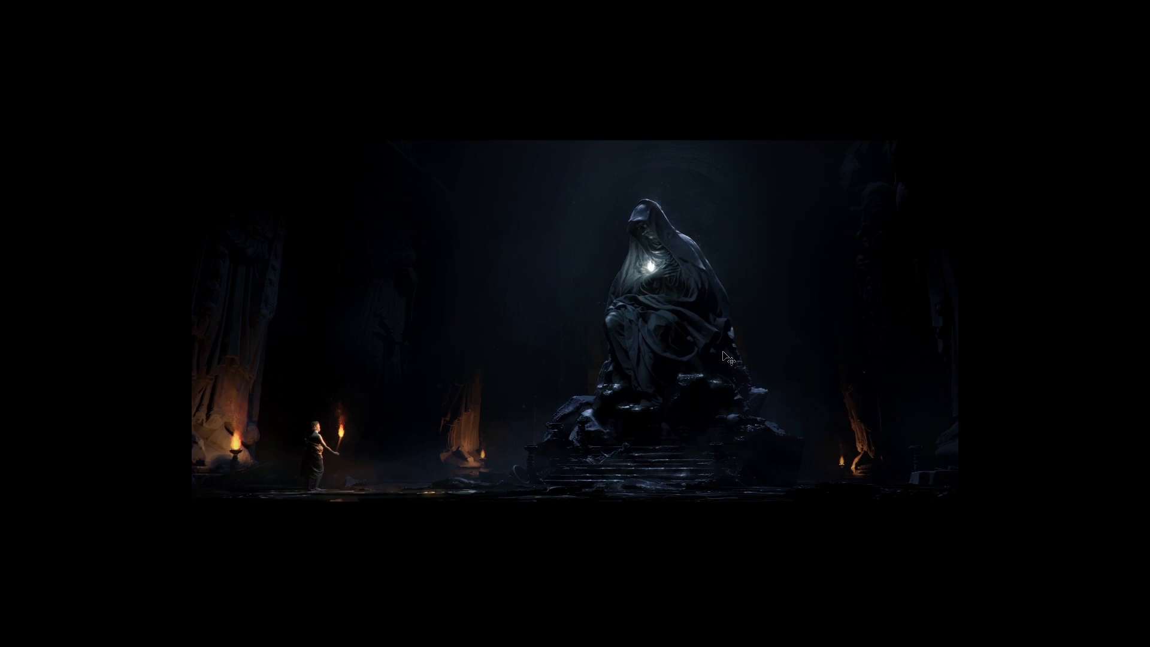
pyautogui.hotkey('ctrl', '0')
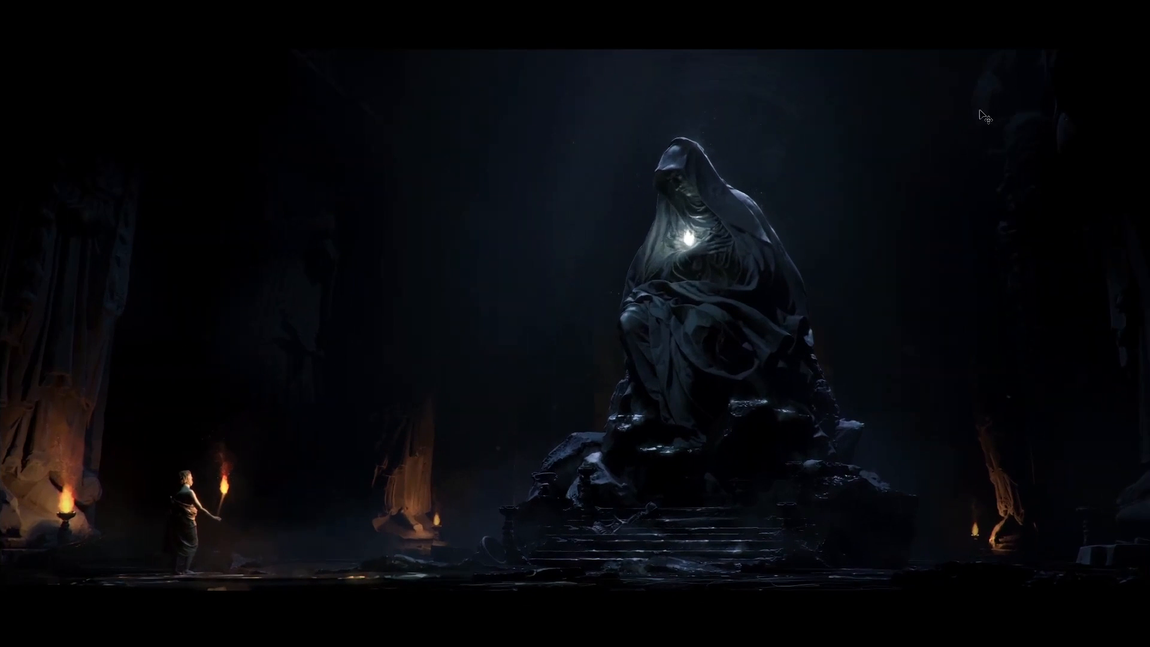